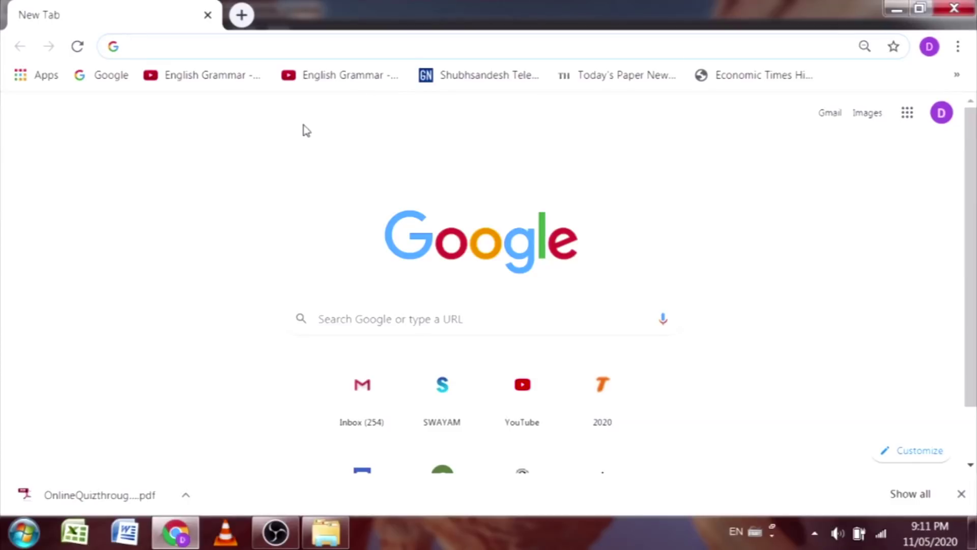
Step: Search Google for 'testmoz' from the Chrome address bar
click(312, 49)
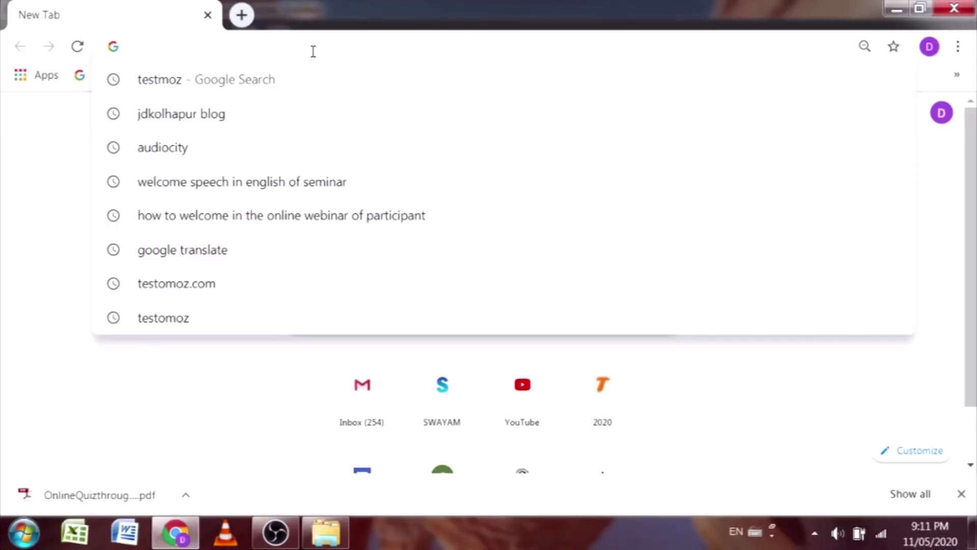
click(18, 226)
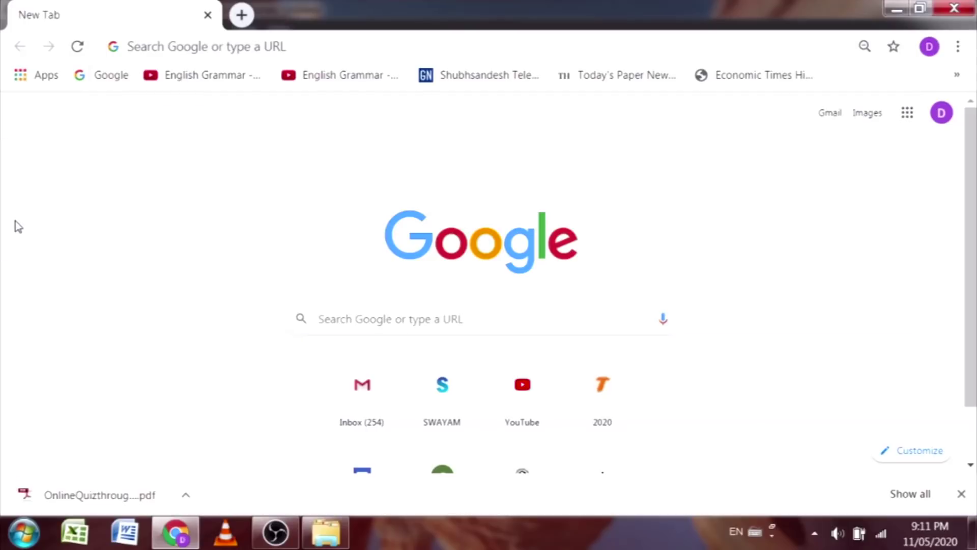
click(260, 51)
text(te)
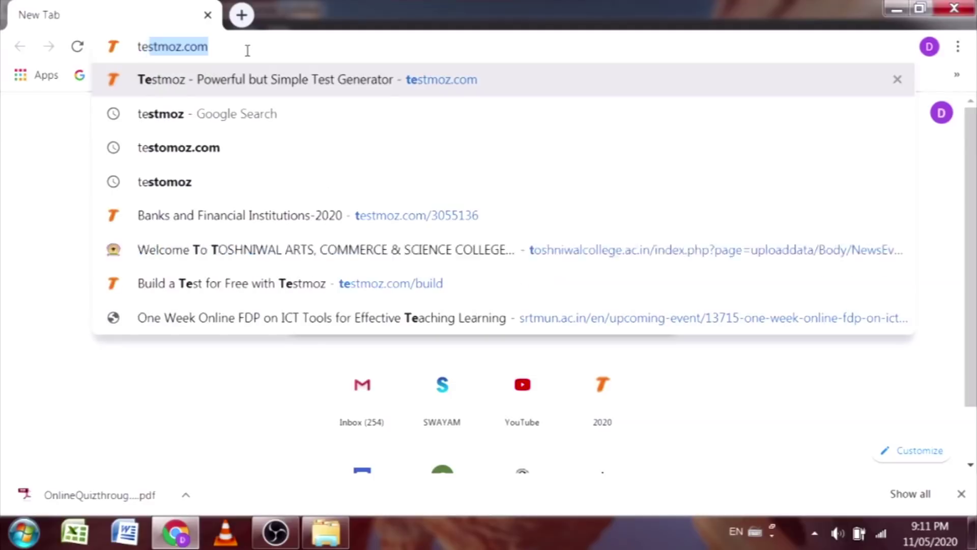
text(stmoz)
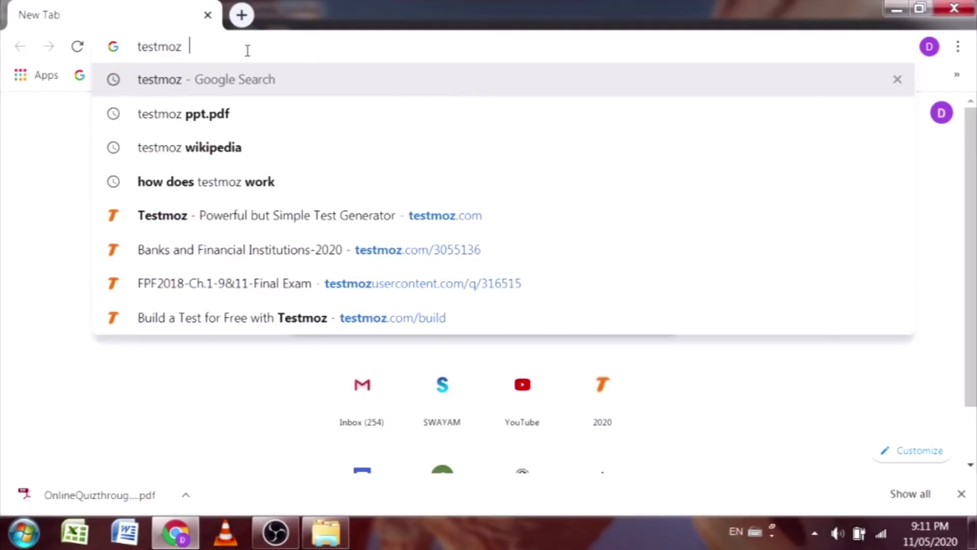
key(Return)
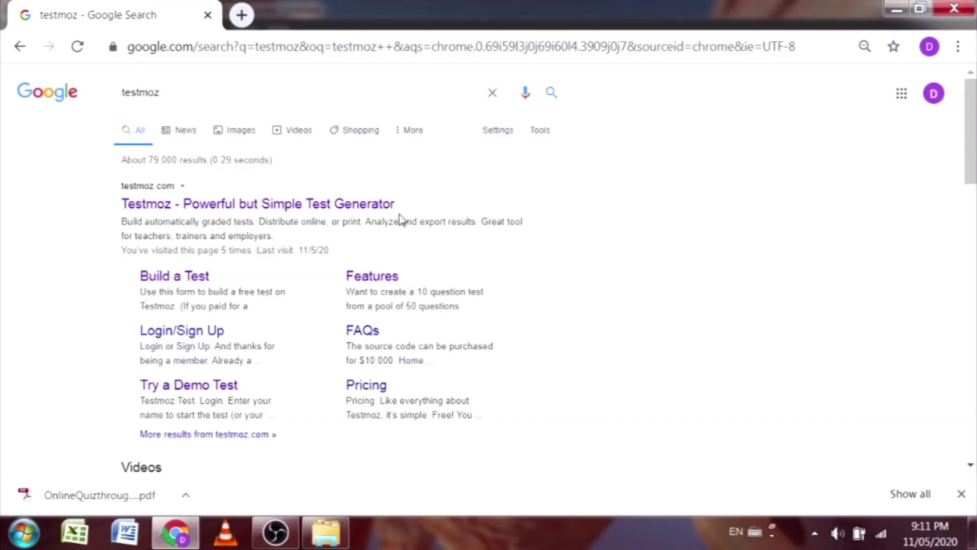
Step: Open the 'Testmoz - Powerful but Simple Test Generator' search result
click(234, 209)
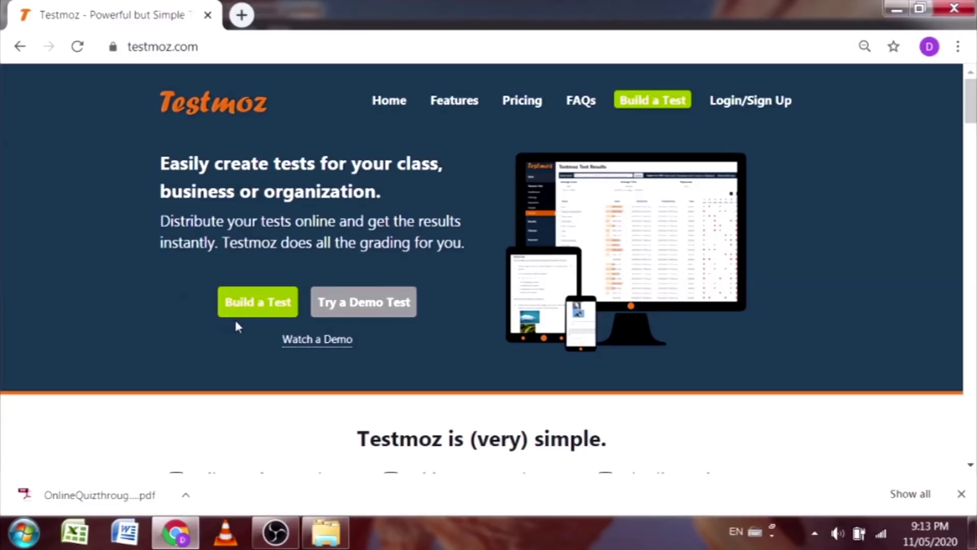
Step: Start building a new test and scroll through the Build a Test form
click(258, 308)
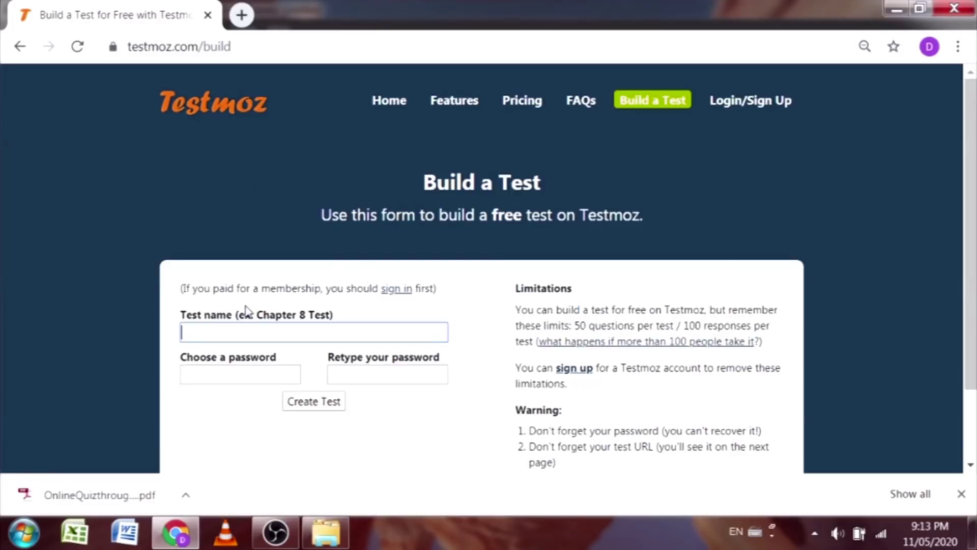
scroll(346, 257, down, 2)
scroll(346, 267, up, 2)
scroll(894, 293, down, 2)
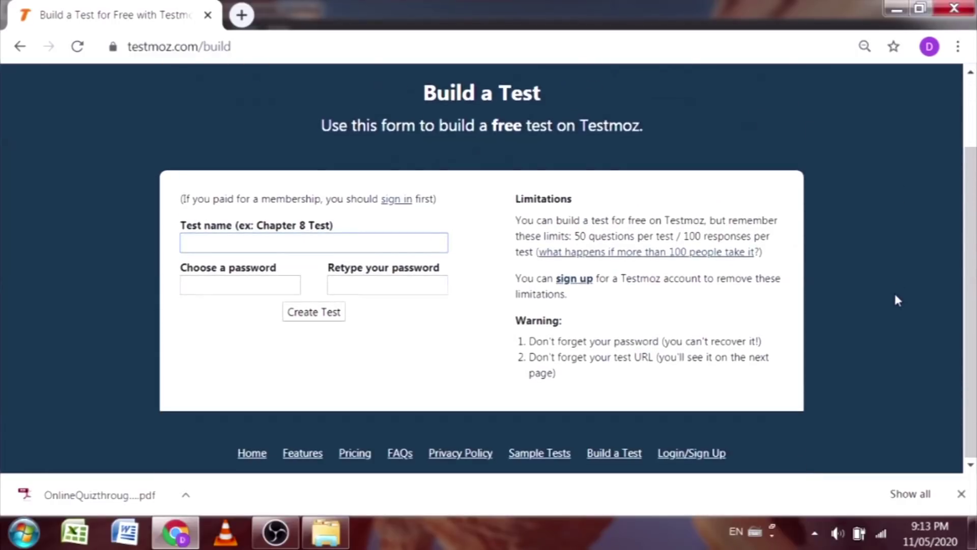
scroll(889, 292, up, 2)
scroll(876, 295, down, 2)
Step: Highlight the Limitations and Warning headings on the build page, then clear the highlight
drag(515, 198, 573, 200)
drag(515, 320, 578, 325)
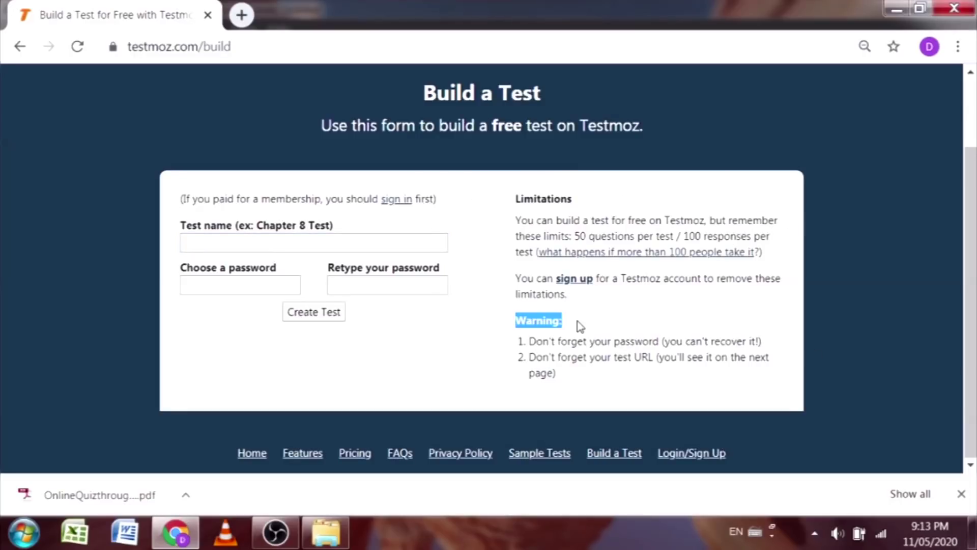
click(644, 171)
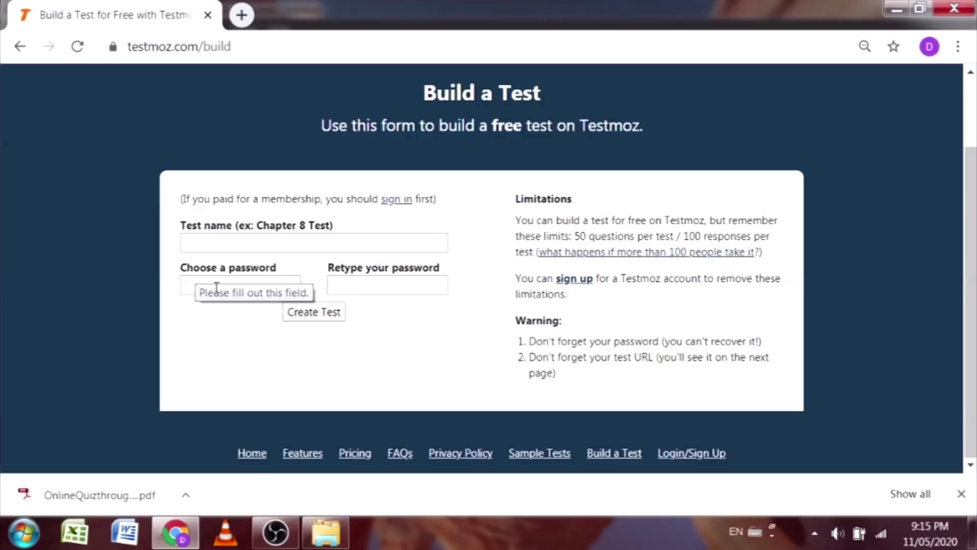
Step: Create the test 'Bank and Financial System', entering and confirming a password
click(243, 247)
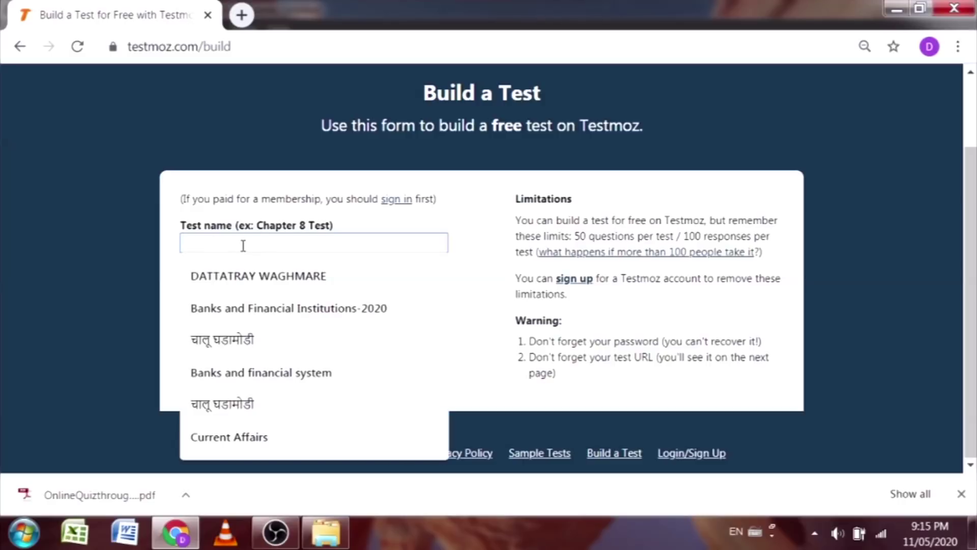
text(Bank)
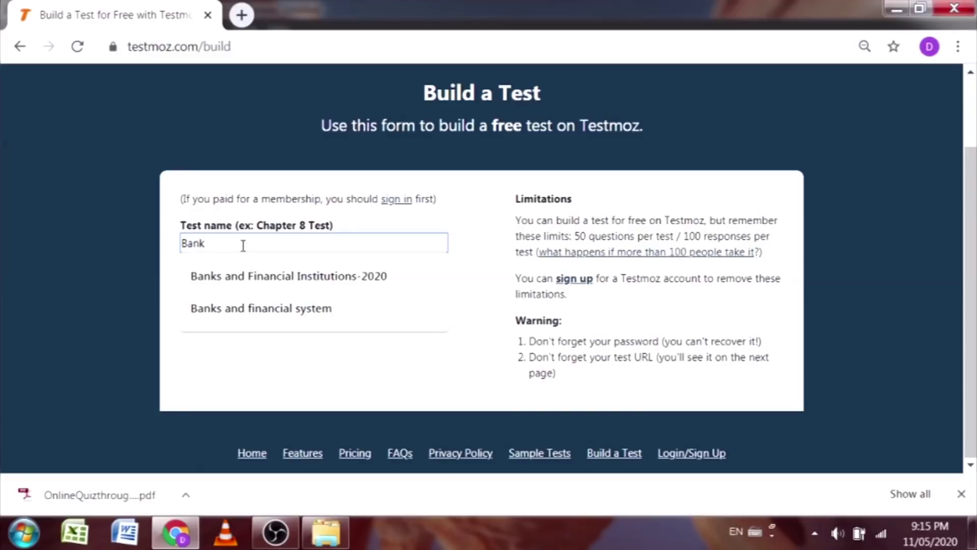
text( and Fin)
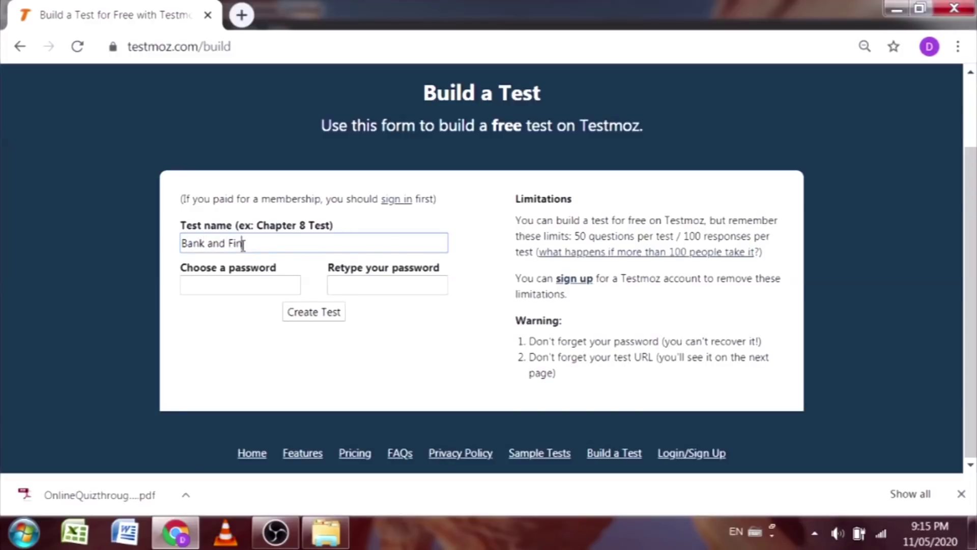
text(ancial System)
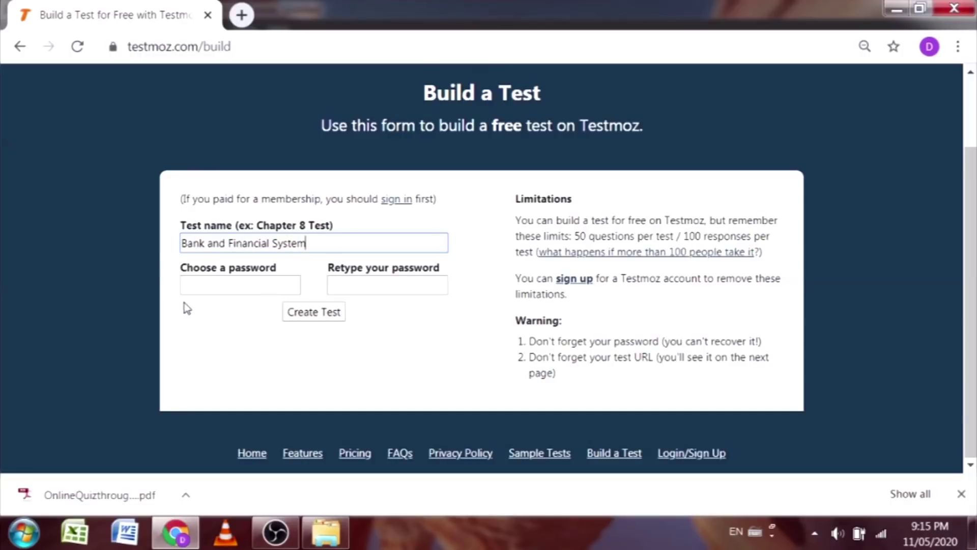
click(216, 283)
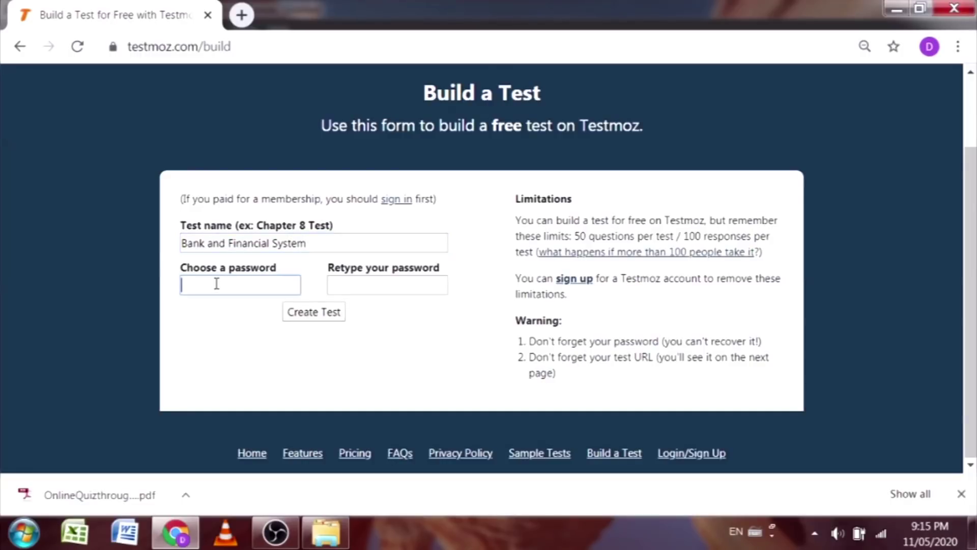
text(•••••)
click(332, 285)
text(•••••)
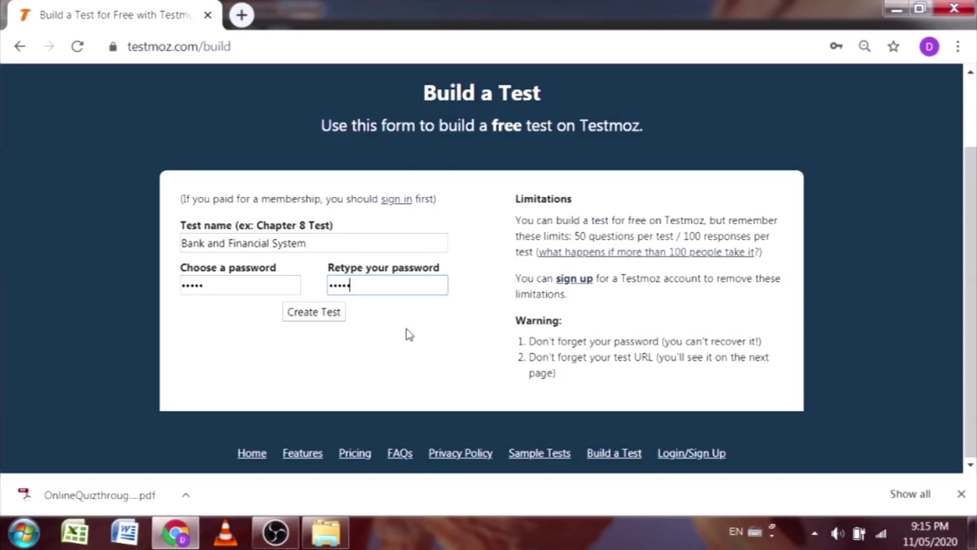
click(323, 320)
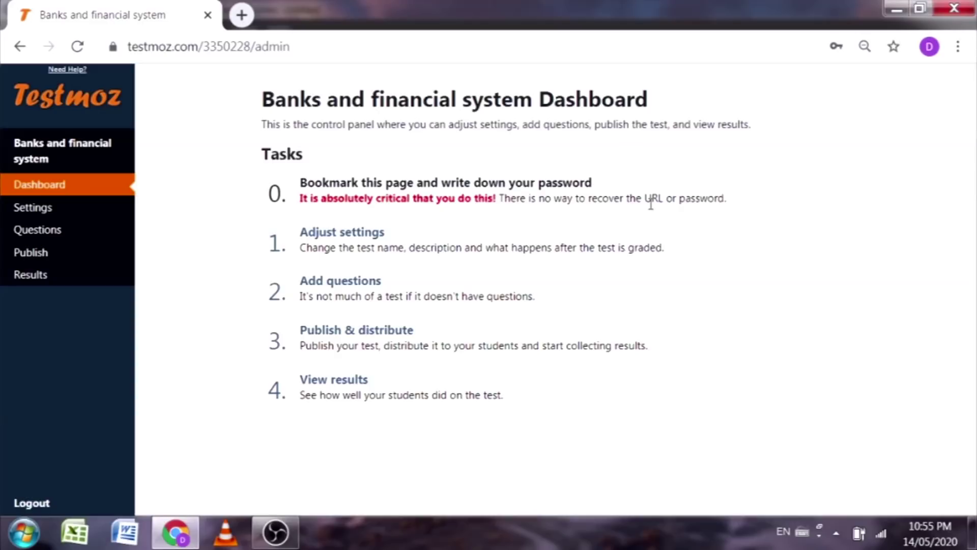
Step: Open the test's Basic Settings from the dashboard's 'Adjust settings' task
click(359, 253)
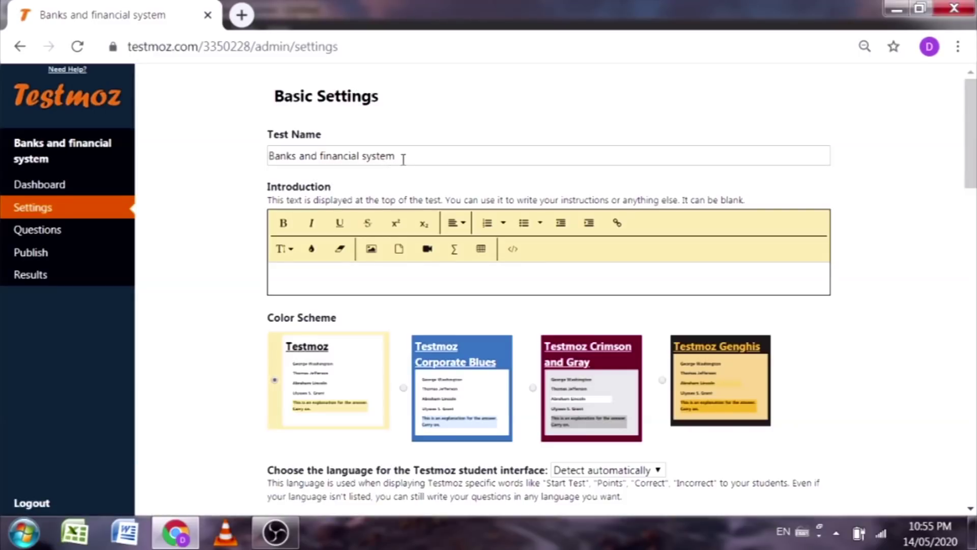
Step: Switch the colour scheme to Testmoz Crimson and Gray, reviewing the introduction and conclusion fields
click(315, 279)
scroll(312, 285, down, 2)
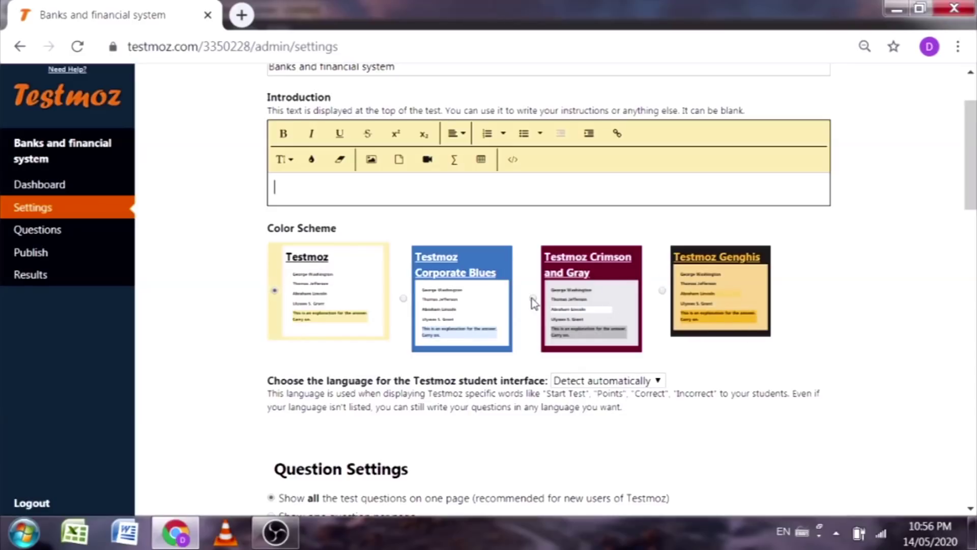
click(532, 298)
scroll(524, 303, down, 3)
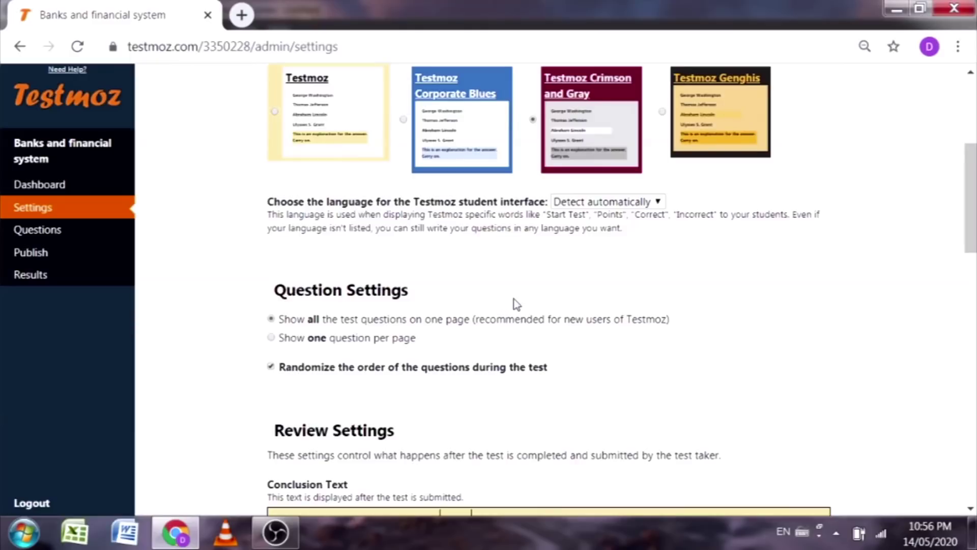
scroll(389, 266, down, 2)
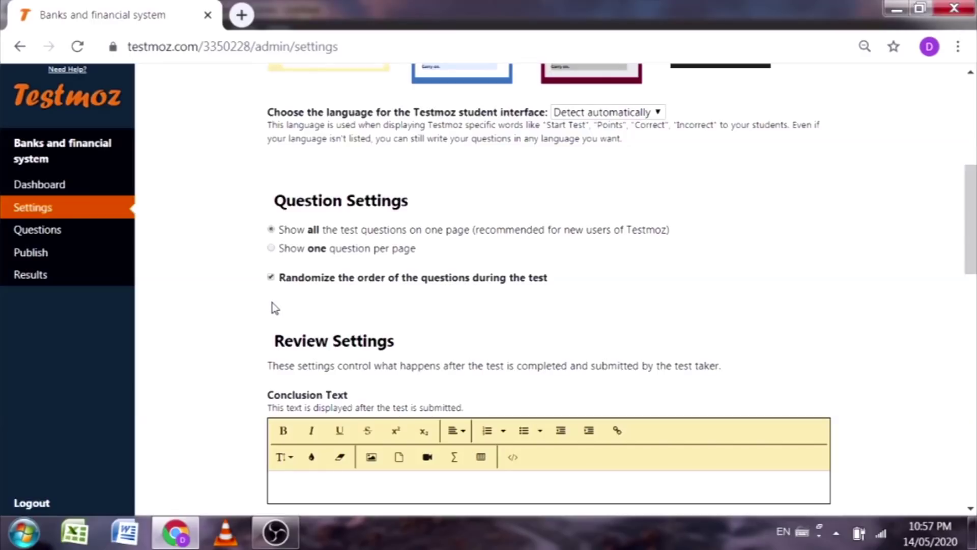
scroll(514, 358, down, 3)
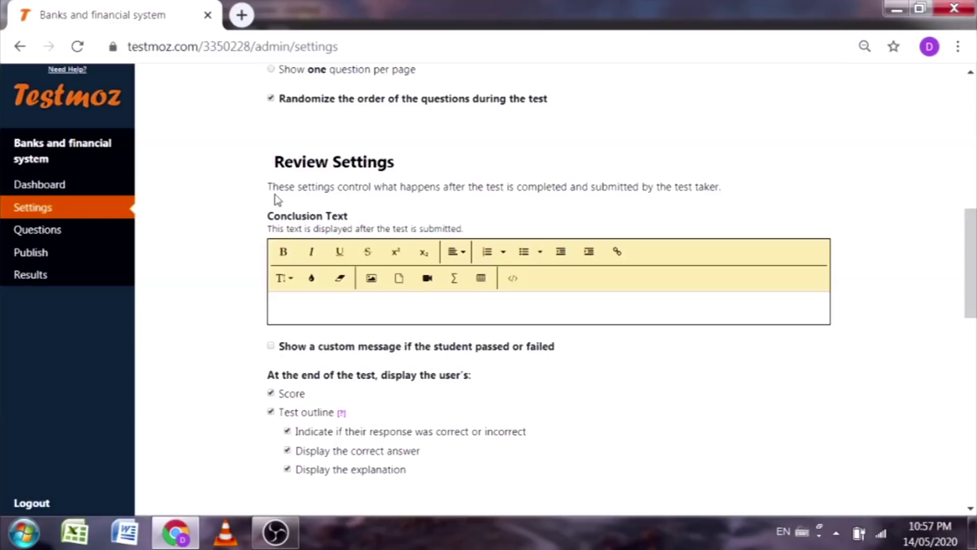
click(292, 308)
scroll(293, 307, down, 2)
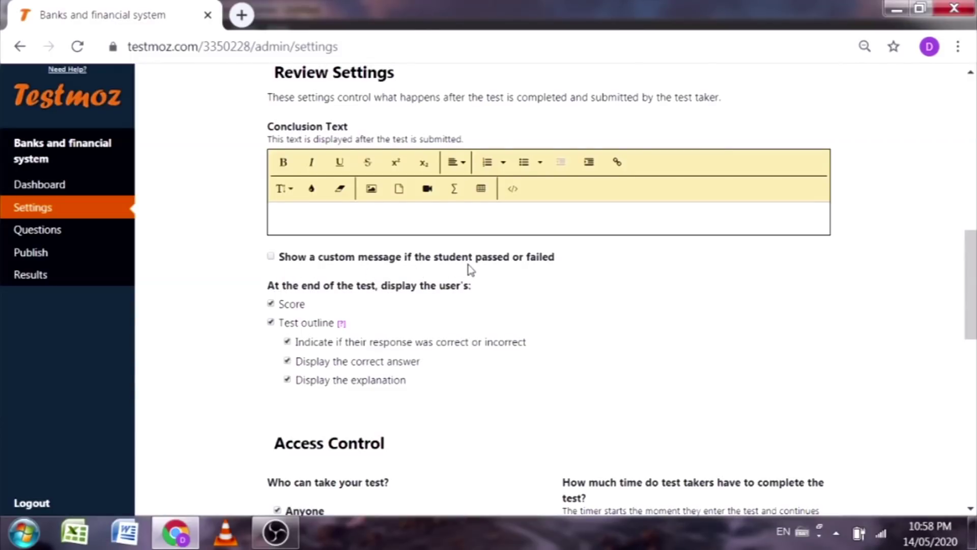
Step: Enable custom pass/fail messages with a passing score of 50%
click(270, 256)
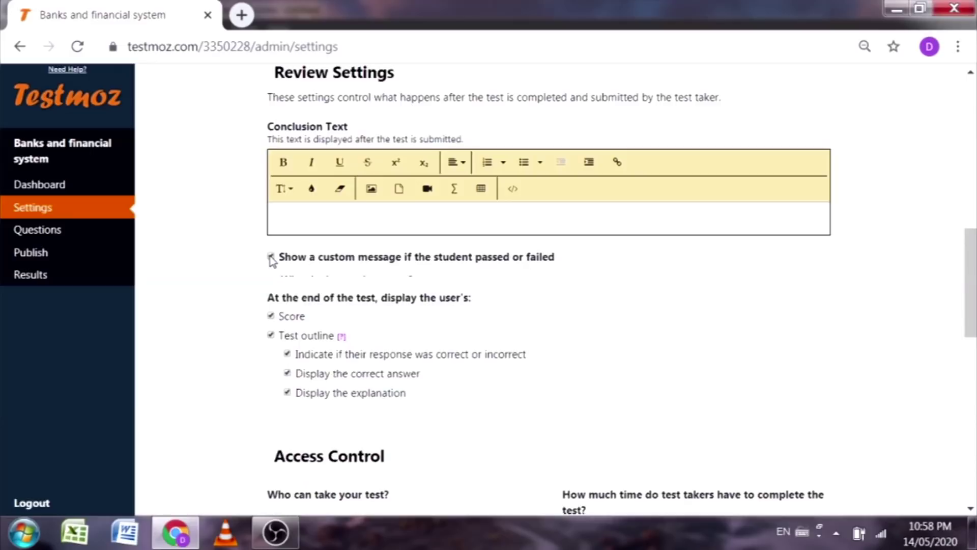
scroll(310, 323, down, 2)
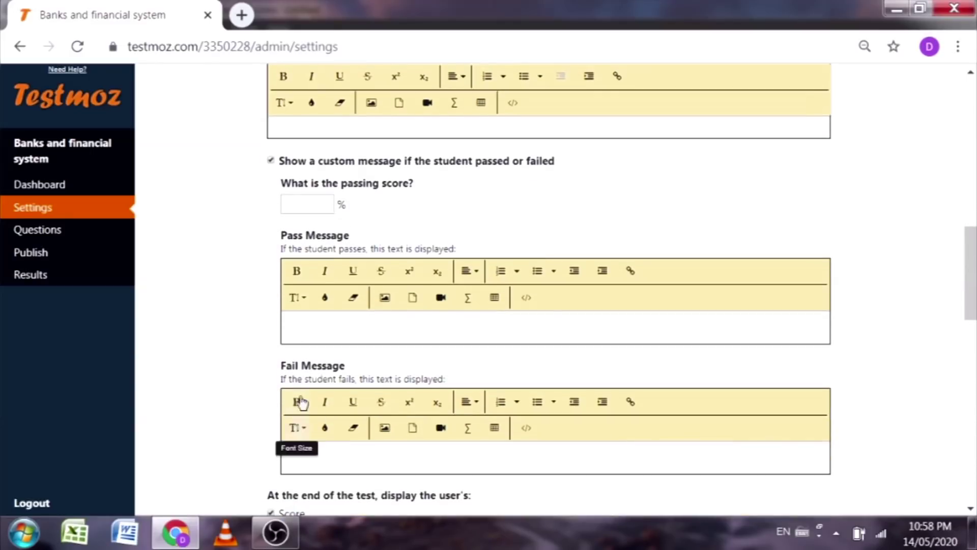
click(299, 207)
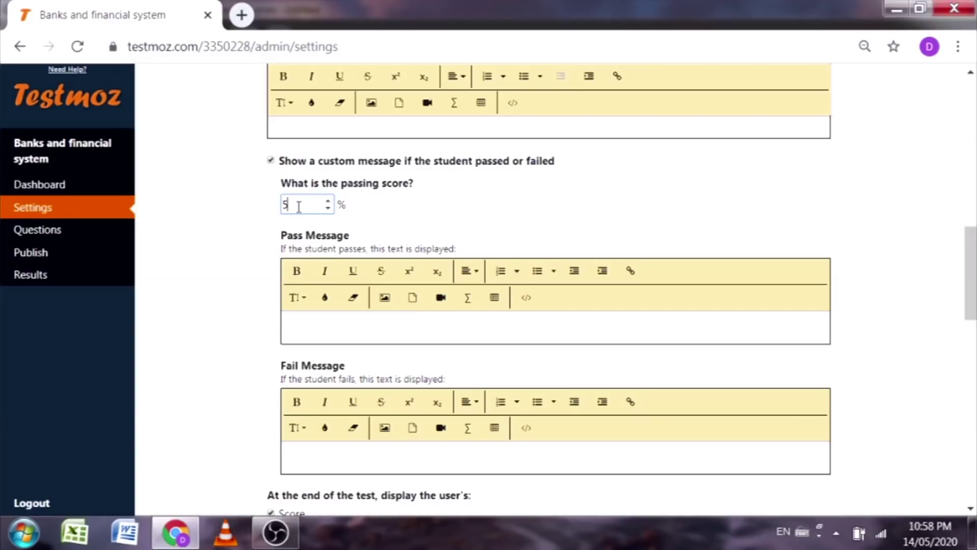
text(0)
click(473, 210)
Step: Write the pass message, correcting 'Congrulation' to 'Congratulation' via spell-check suggestions
click(311, 331)
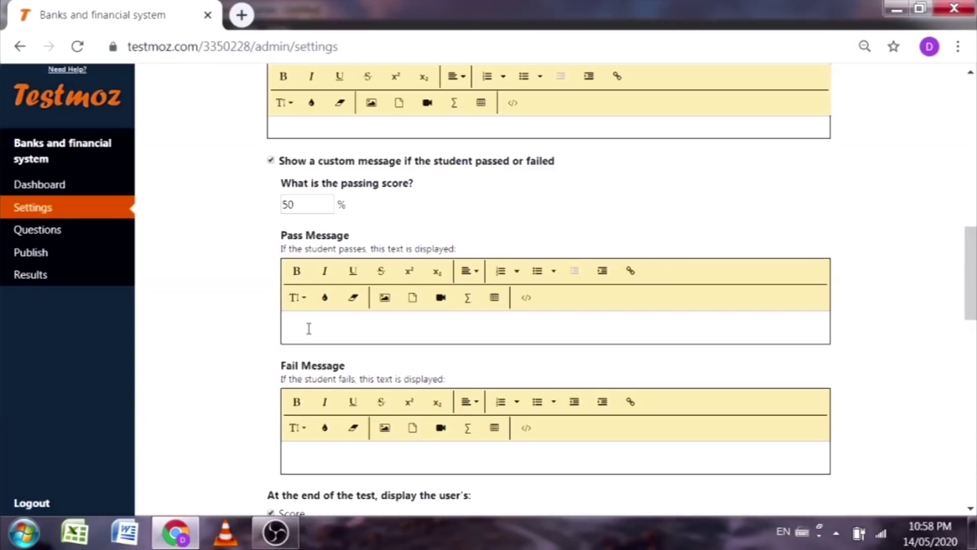
text(Congrulation)
click(322, 329)
right_click(325, 329)
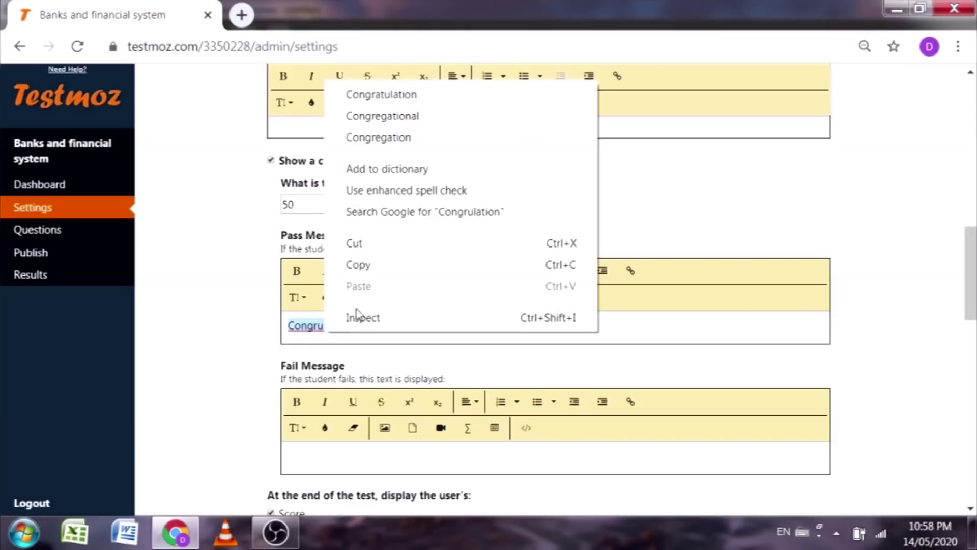
click(421, 96)
Step: Type the fail message 'Do better next time'
click(314, 455)
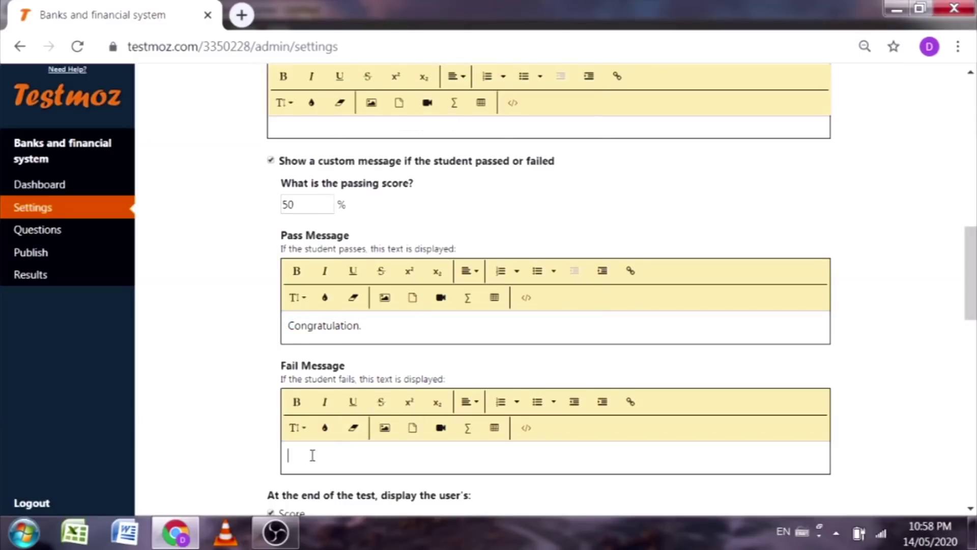
scroll(313, 453, down, 3)
scroll(259, 285, up, 3)
scroll(246, 310, down, 3)
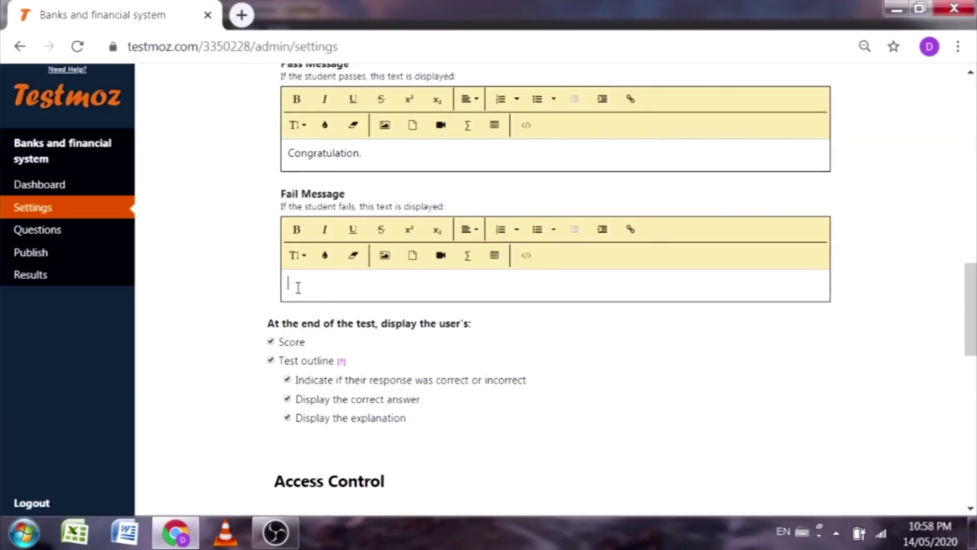
text(Do better next time.)
scroll(537, 305, down, 3)
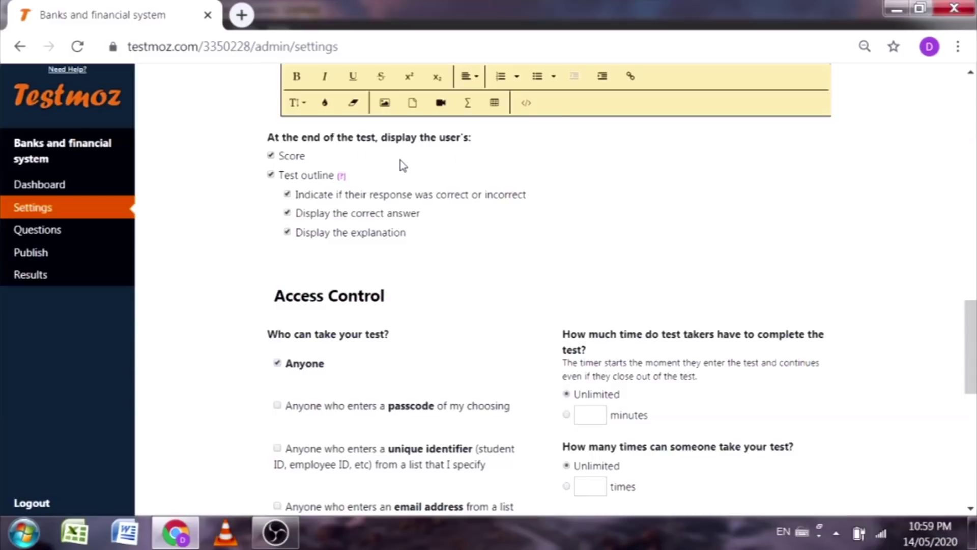
scroll(393, 163, up, 2)
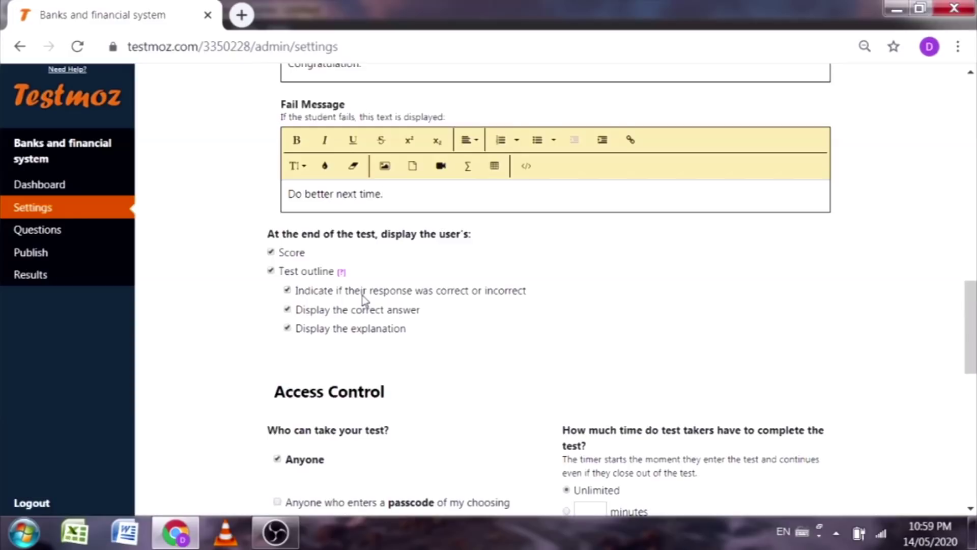
Step: Toggle 'Display the explanation' off and back on, leaving it enabled
click(287, 330)
click(288, 329)
scroll(299, 271, down, 2)
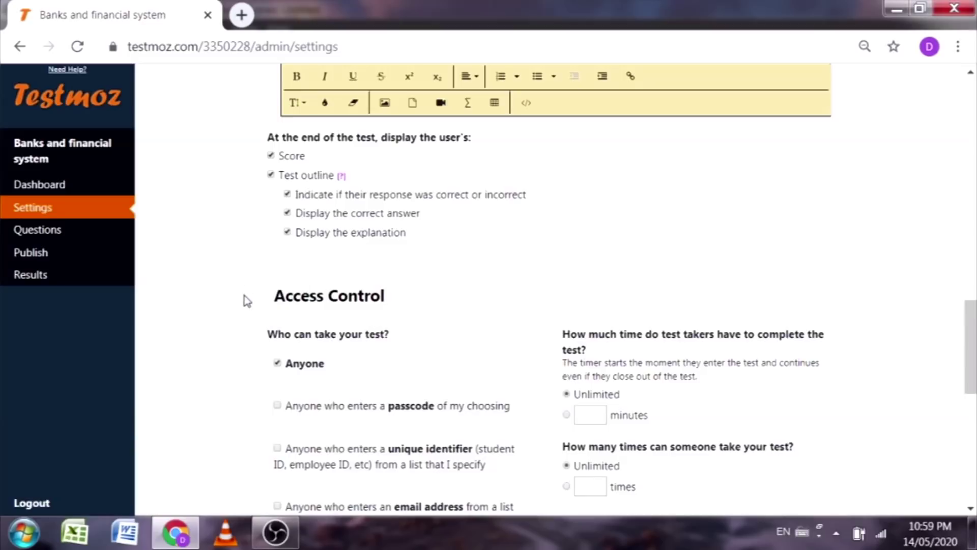
Step: Try admitting test takers by unique identifier, then dismiss the paid-membership notice
scroll(446, 302, down, 2)
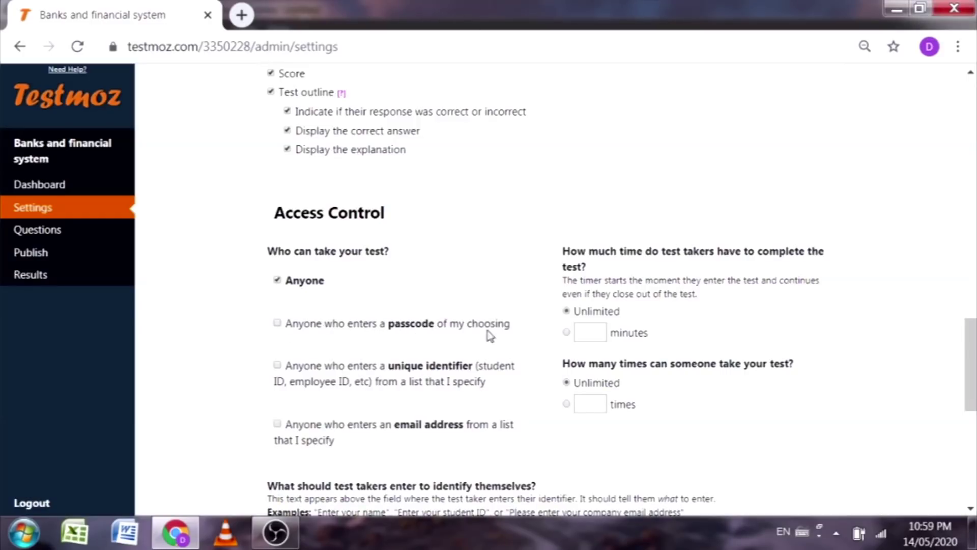
scroll(447, 319, down, 2)
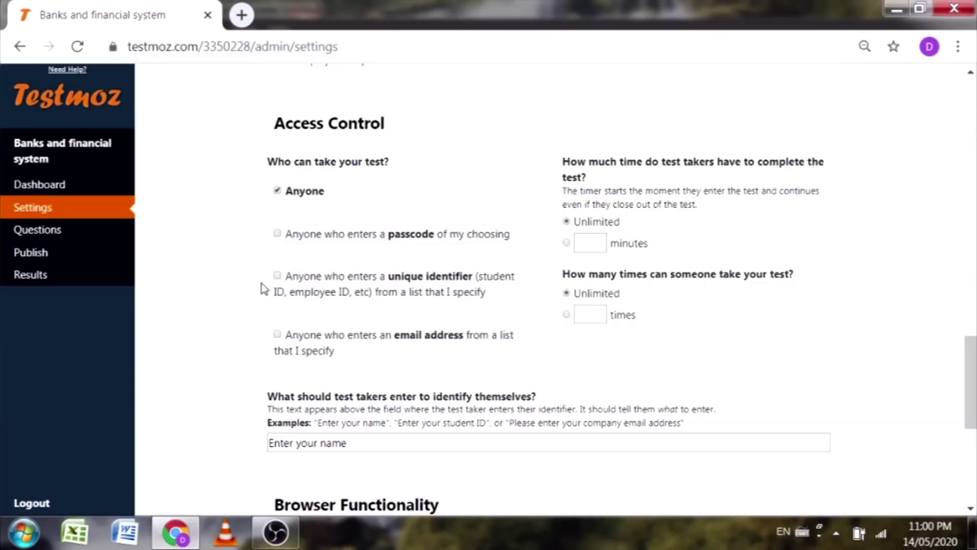
click(276, 276)
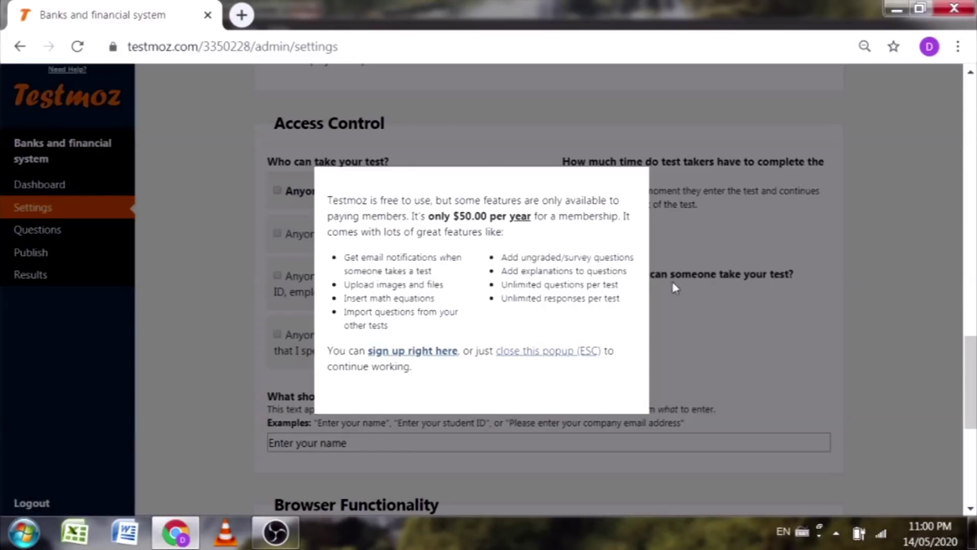
click(520, 357)
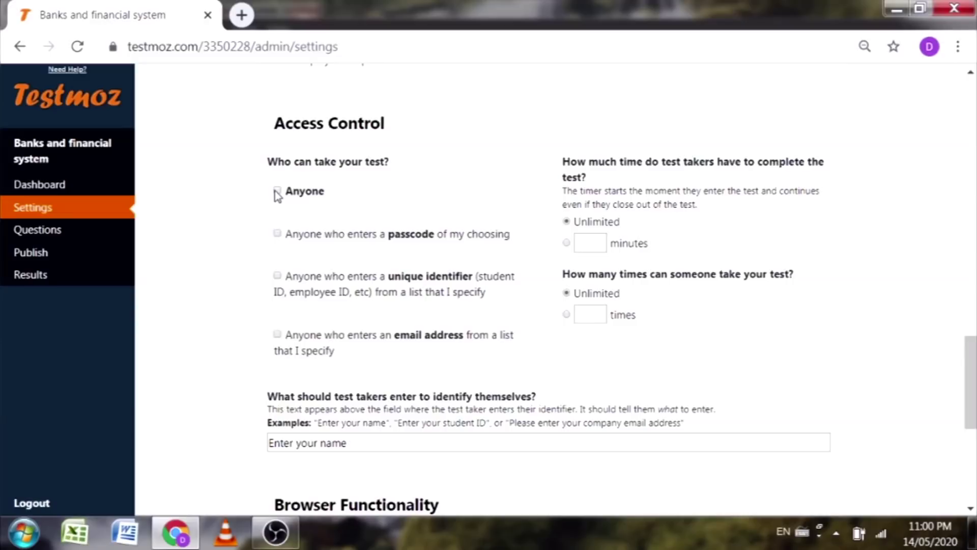
Step: Restrict access to anyone who enters a passcode and fill in the chosen passcode
click(278, 234)
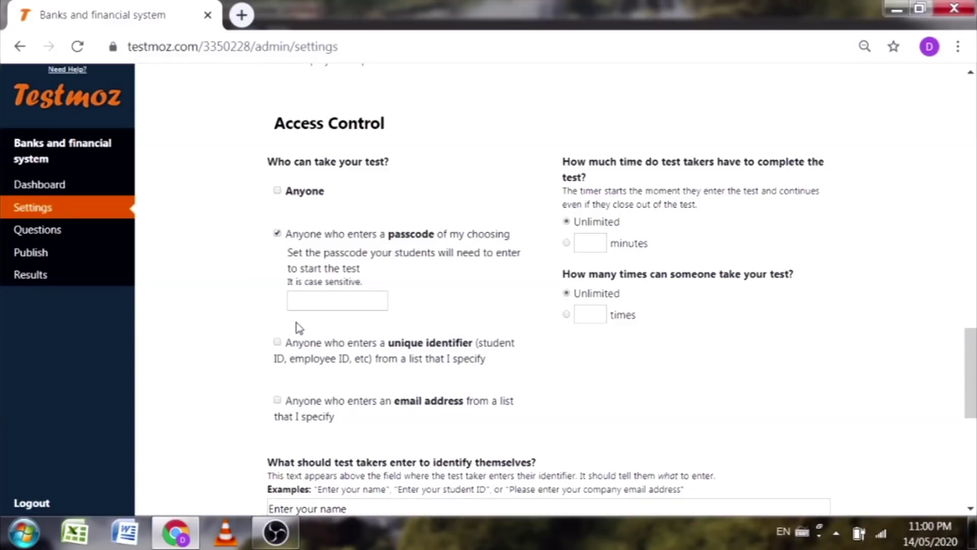
click(308, 305)
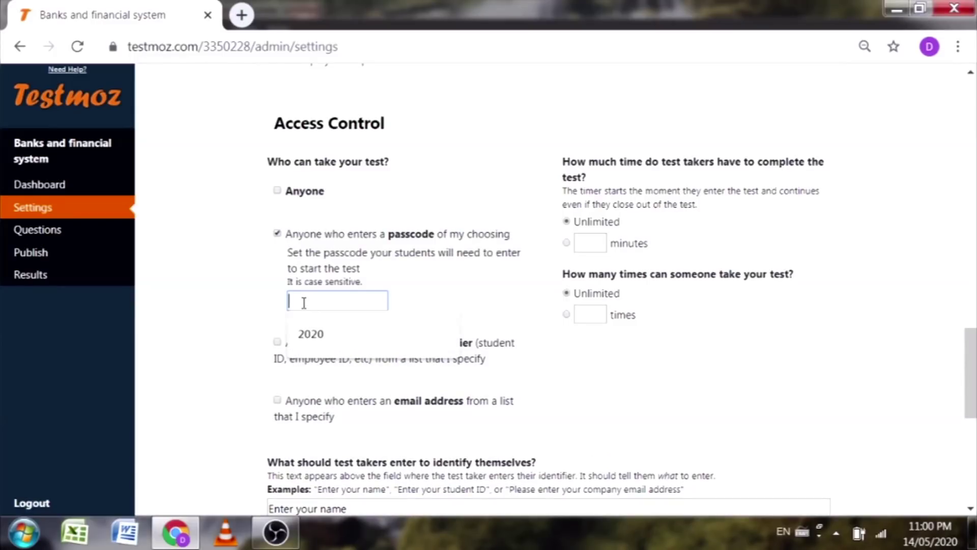
text(123)
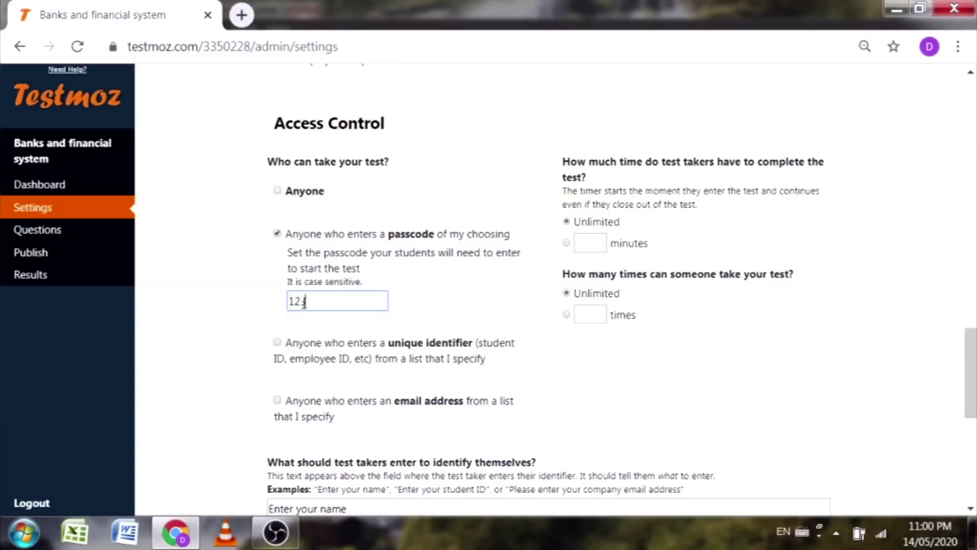
text(456)
click(196, 331)
click(375, 41)
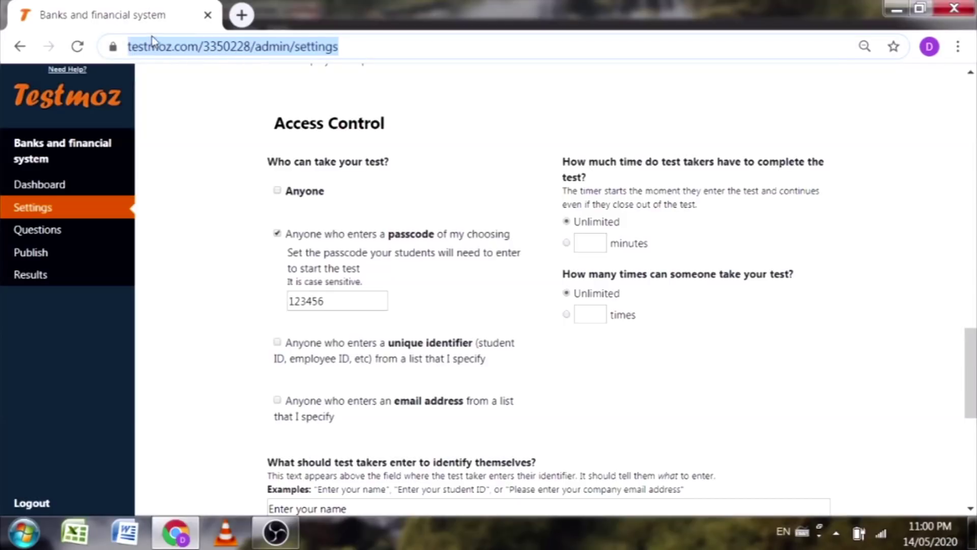
click(331, 298)
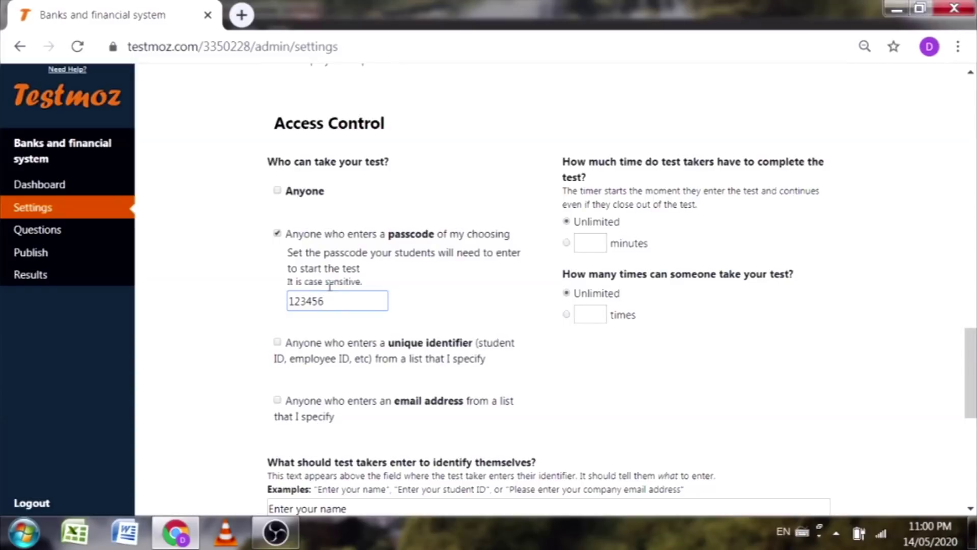
drag(333, 301, 277, 303)
click(471, 304)
Step: Set a 15-minute time limit and allow takers only 1 attempt at the test
click(566, 244)
click(577, 243)
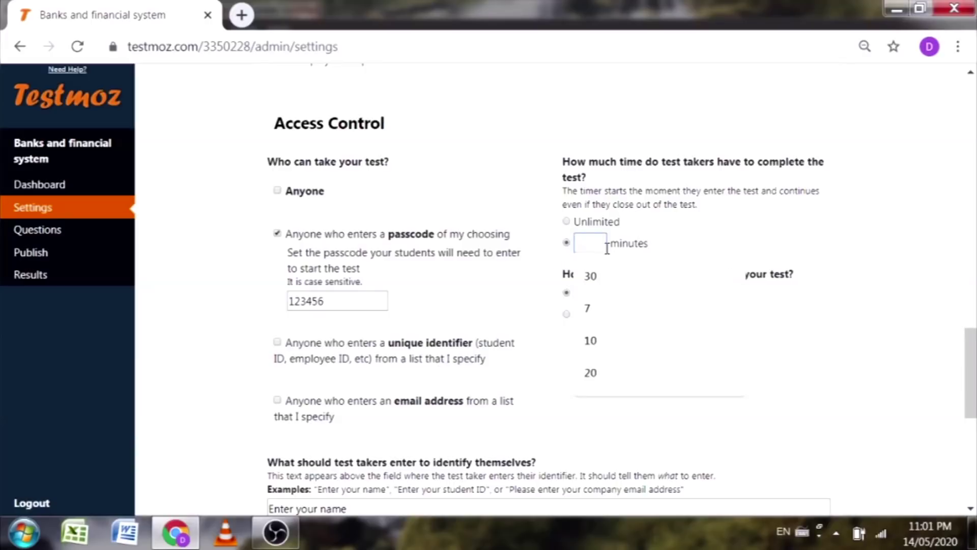
text(15)
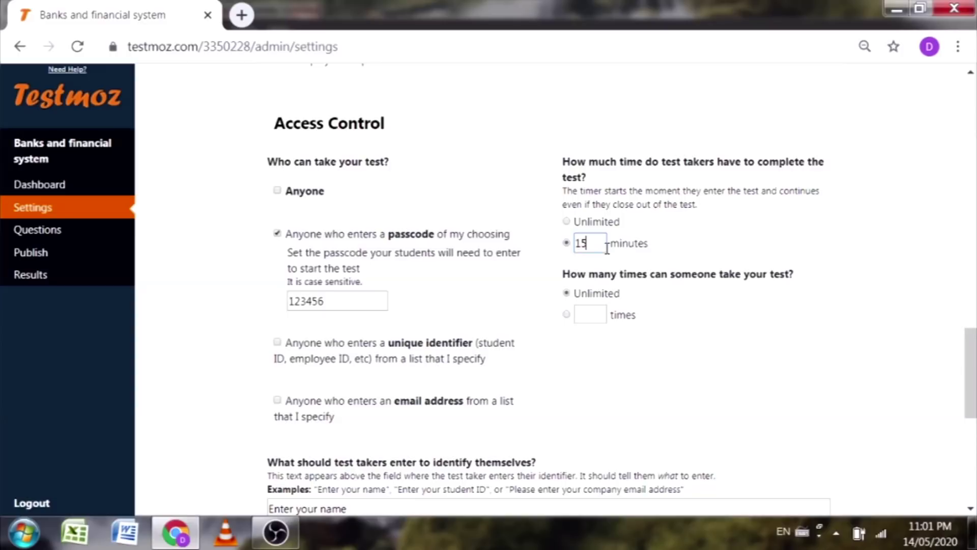
click(796, 242)
click(581, 314)
click(797, 385)
scroll(757, 364, down, 3)
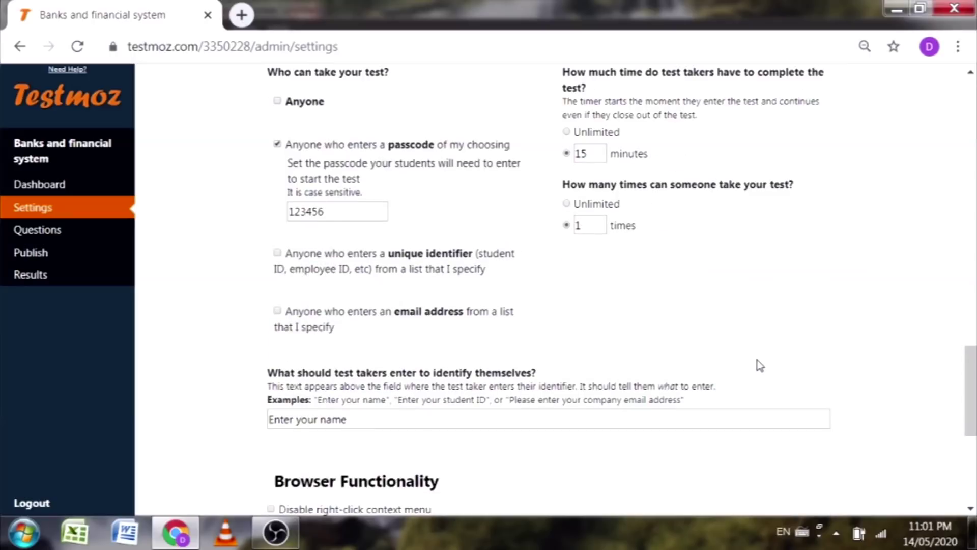
scroll(402, 356, down, 2)
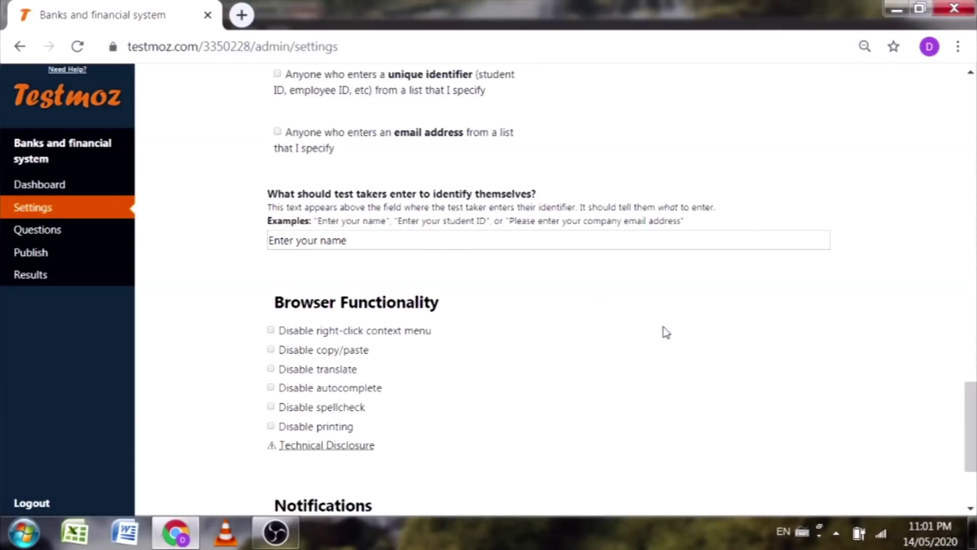
click(363, 242)
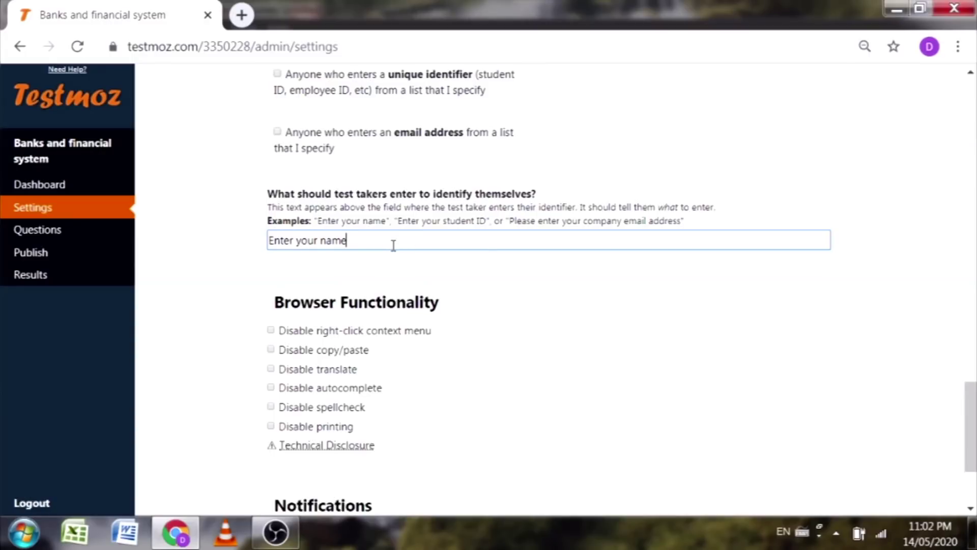
scroll(450, 357, down, 2)
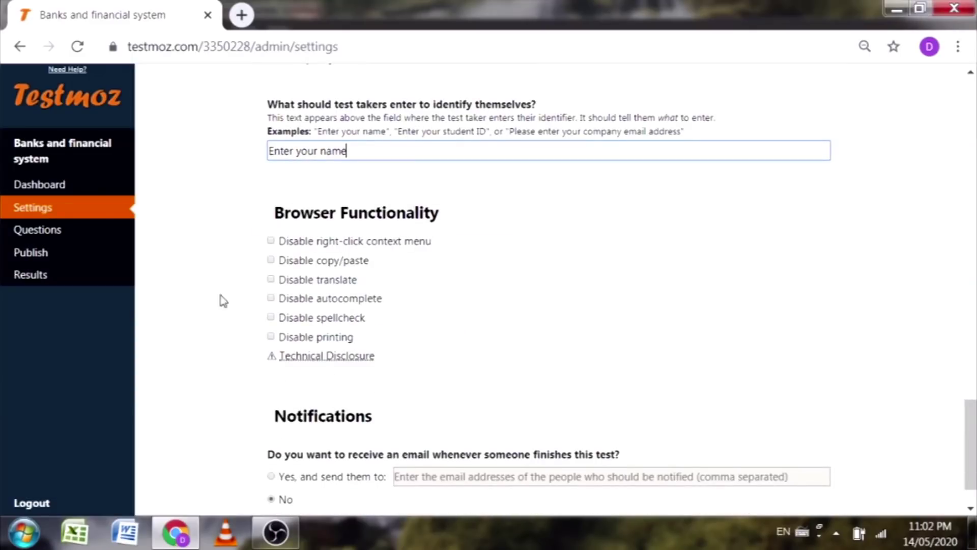
scroll(264, 370, down, 2)
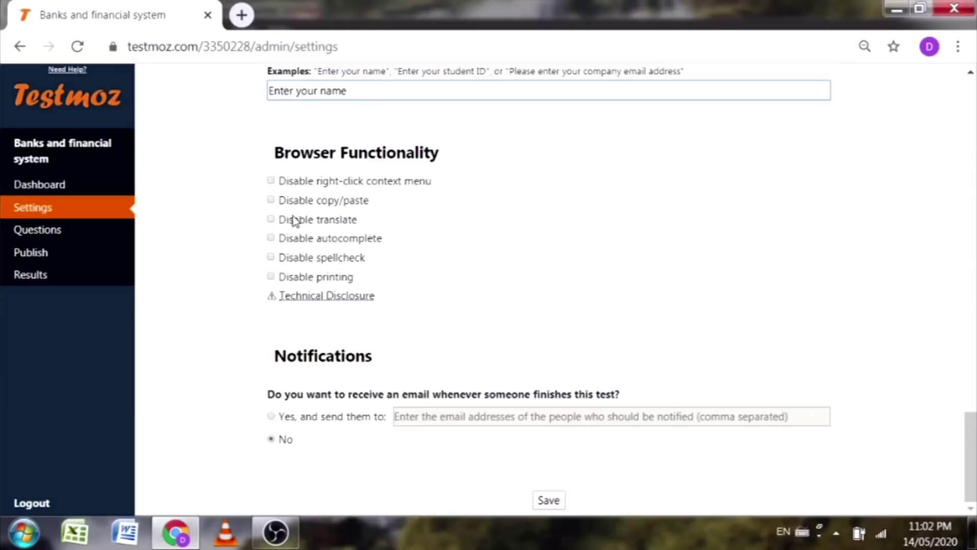
click(269, 183)
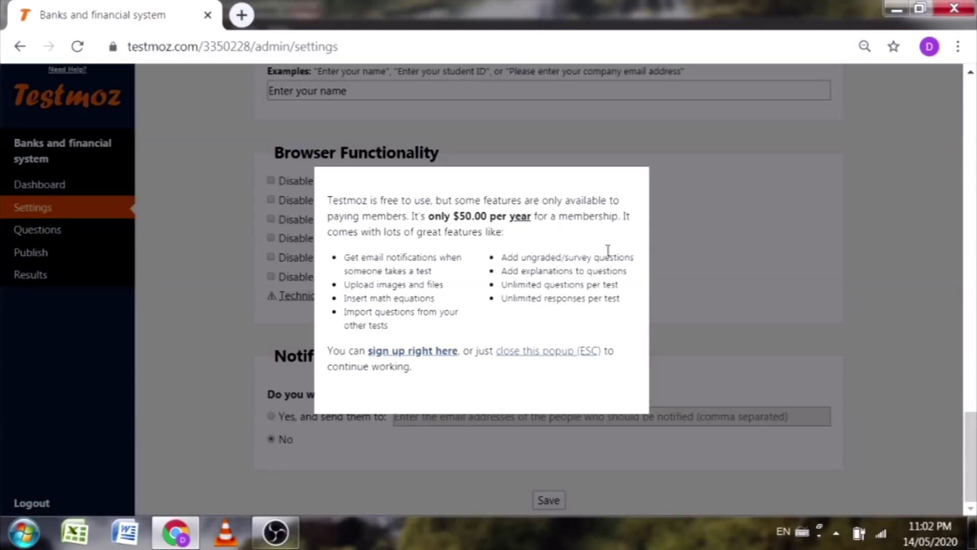
click(545, 355)
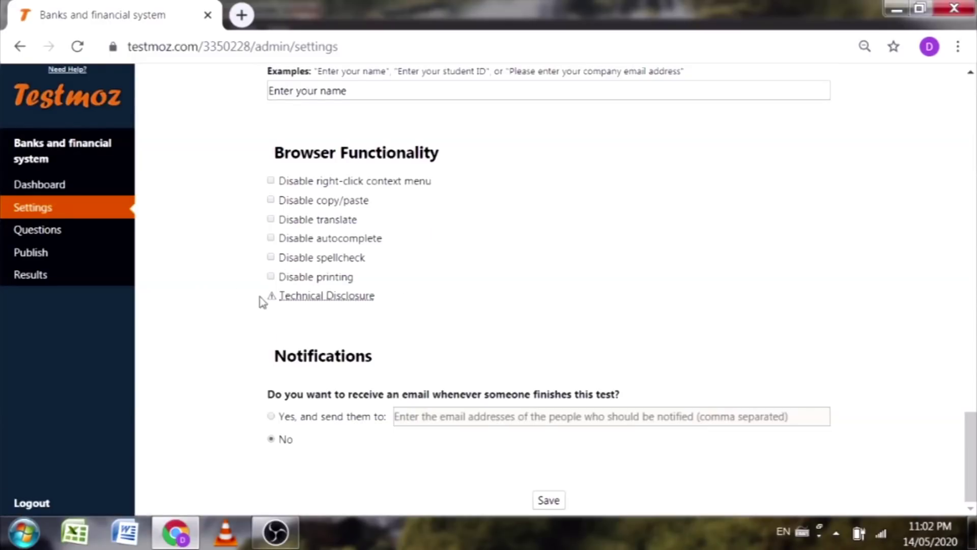
mouse_move(316, 299)
click(271, 416)
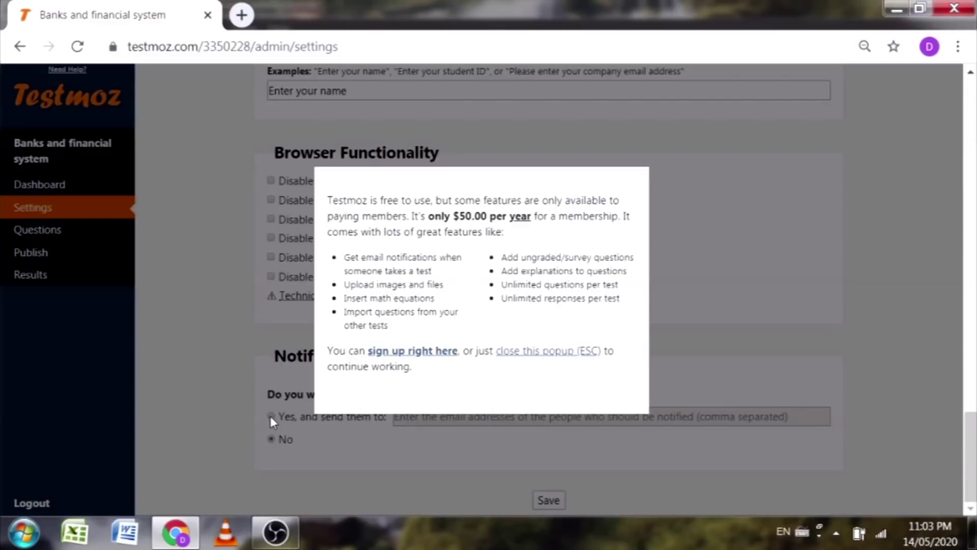
click(535, 357)
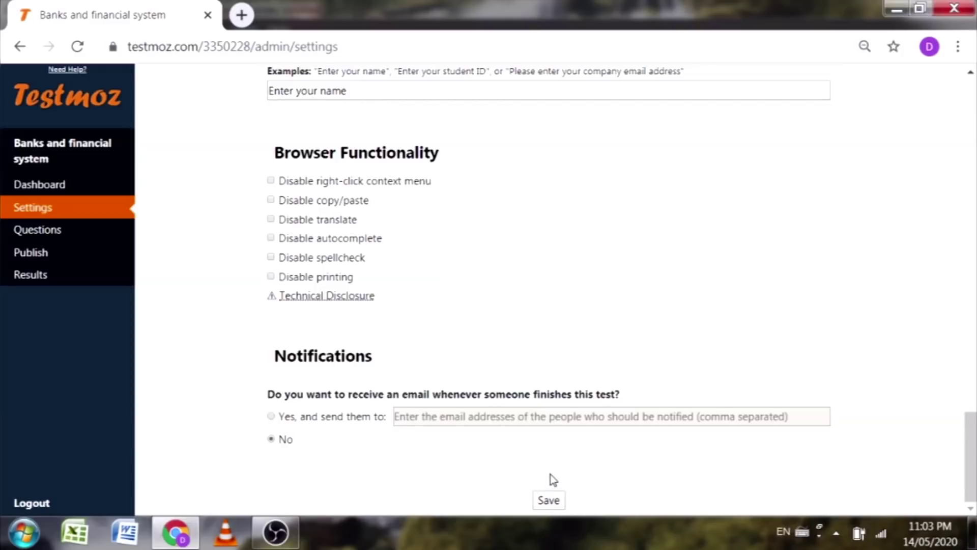
Step: Scroll to the bottom of the Settings page and save the test settings
scroll(553, 480, up, 15)
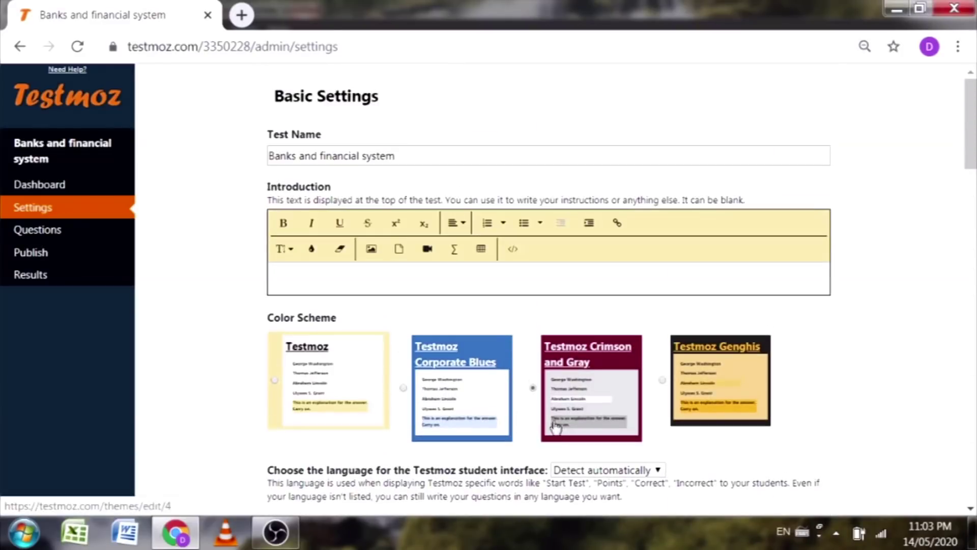
scroll(331, 327, down, 2)
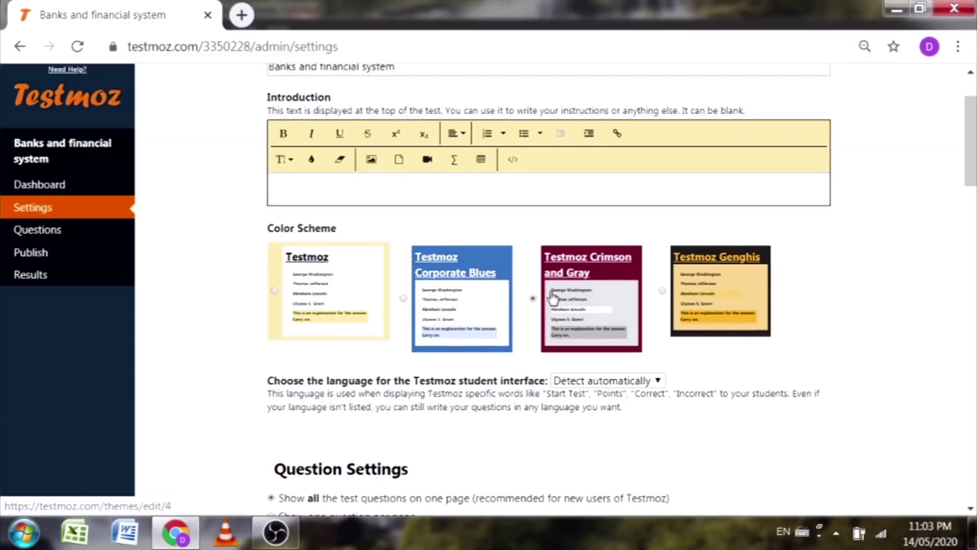
scroll(377, 292, down, 5)
scroll(321, 249, down, 4)
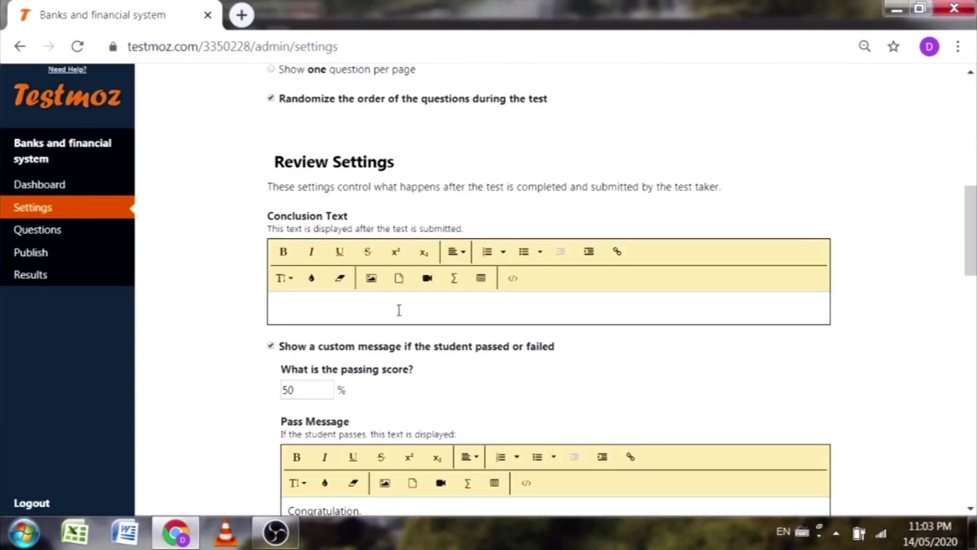
scroll(356, 308, down, 4)
scroll(349, 364, down, 5)
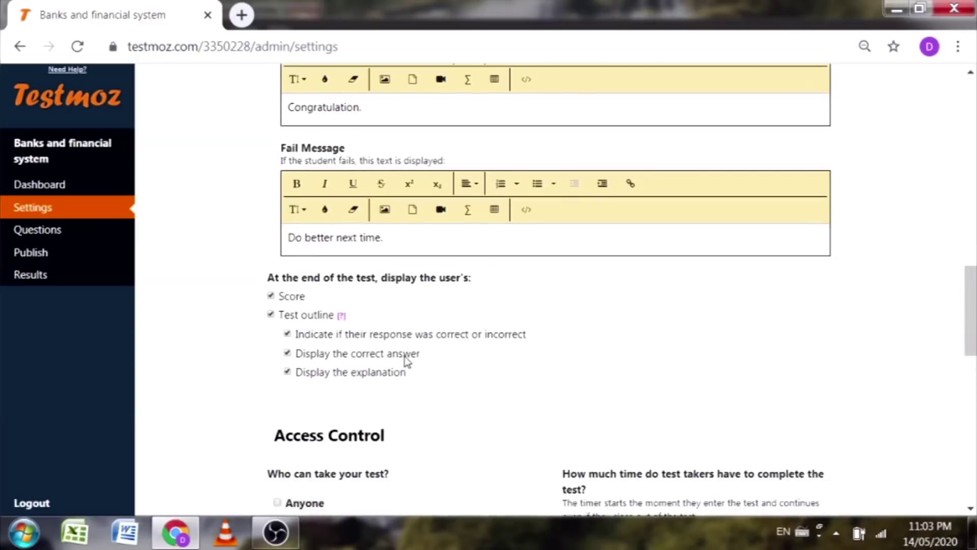
scroll(407, 359, down, 6)
scroll(597, 288, down, 2)
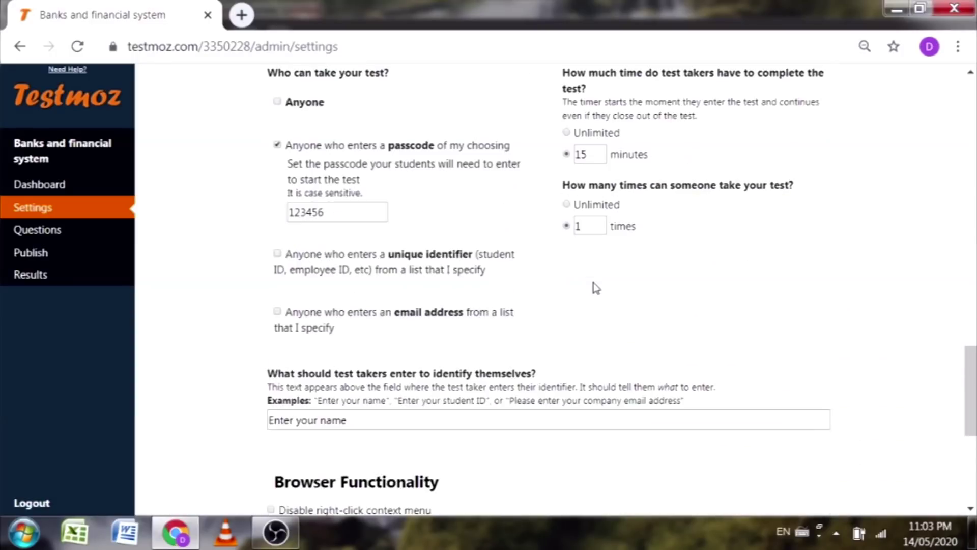
scroll(587, 297, down, 6)
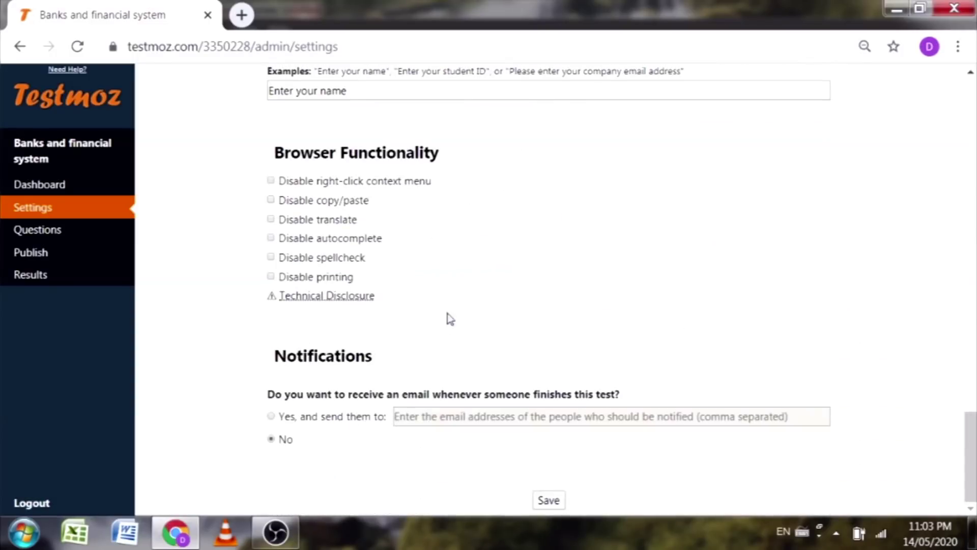
click(548, 503)
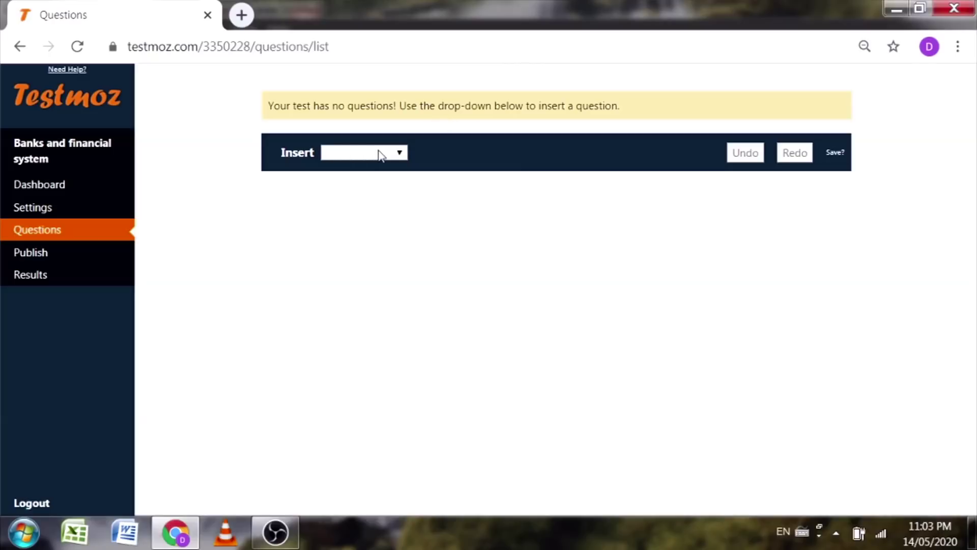
Step: Try inserting a question pool, dismiss the paid membership offer, and reopen the Insert question-type list
click(399, 153)
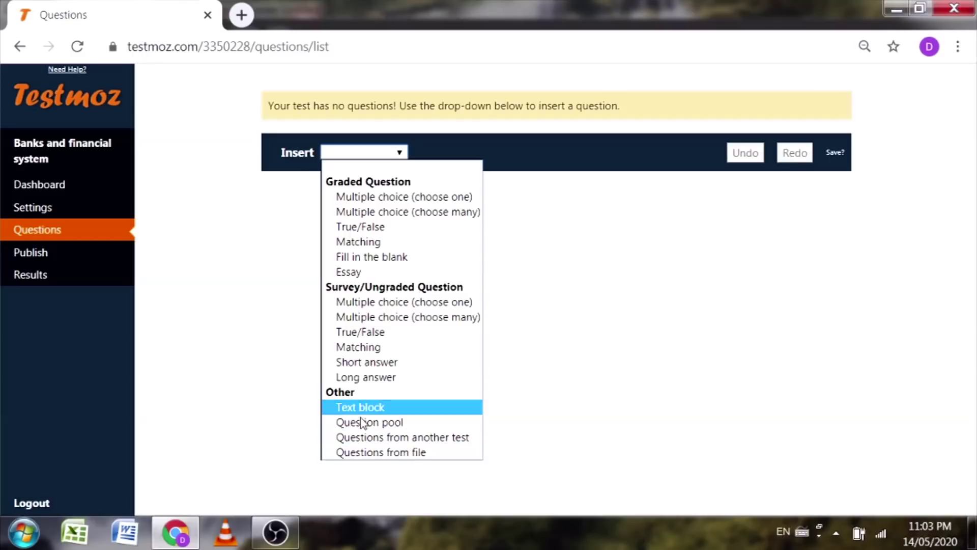
click(379, 423)
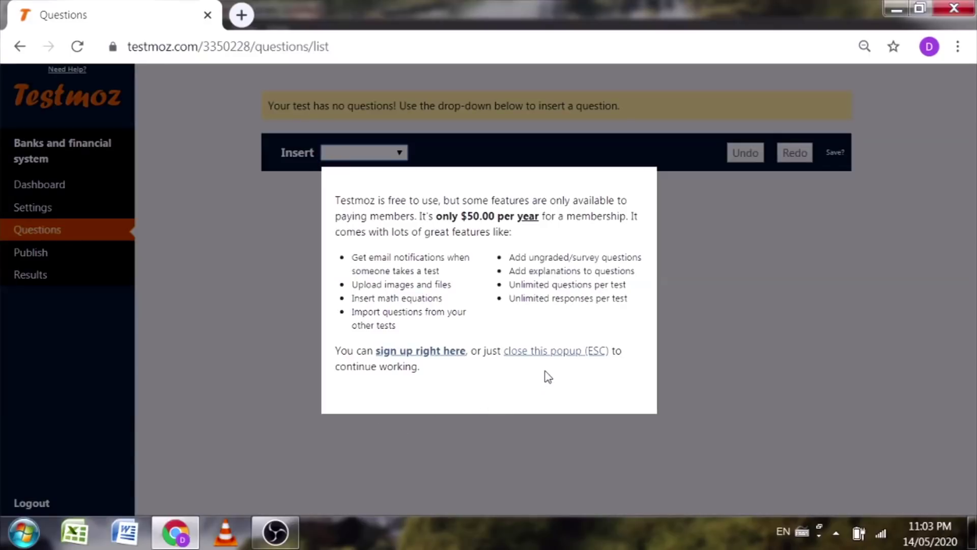
click(548, 354)
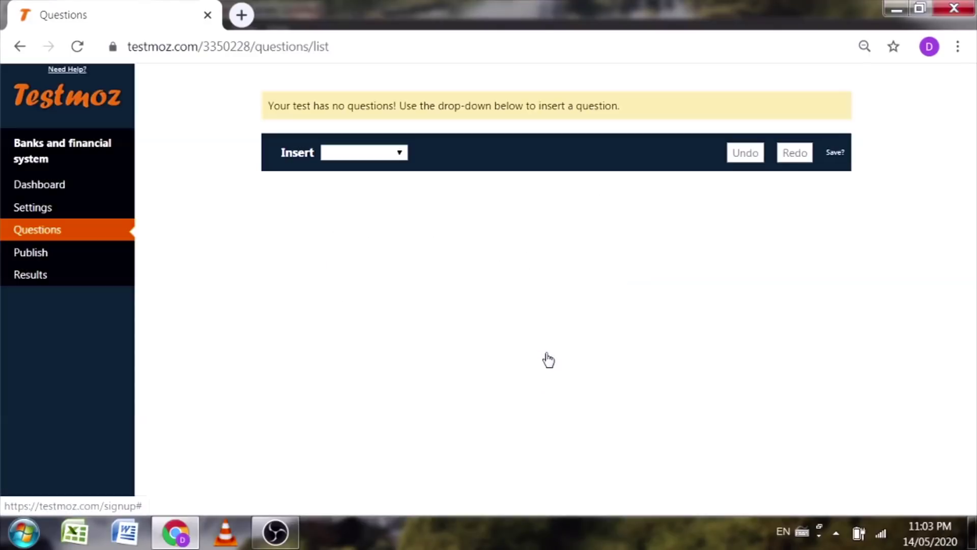
click(392, 153)
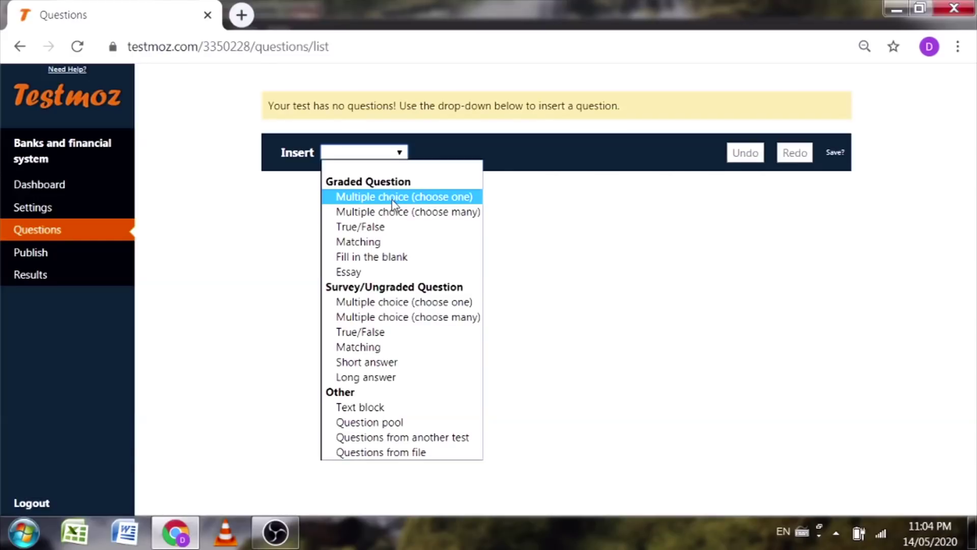
Step: Insert a choose-one multiple-choice question 1 with shuffled choices, adding then deleting a spare second question
click(393, 198)
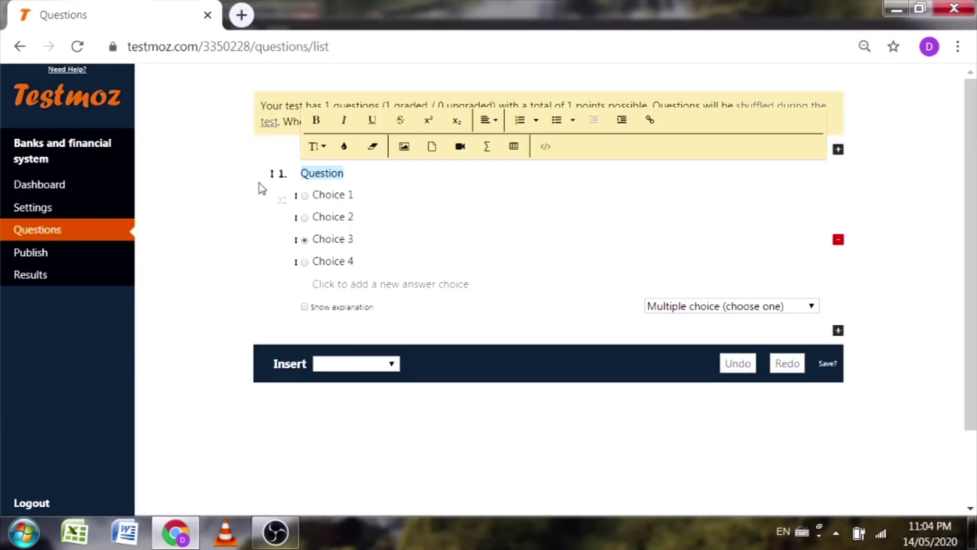
click(283, 205)
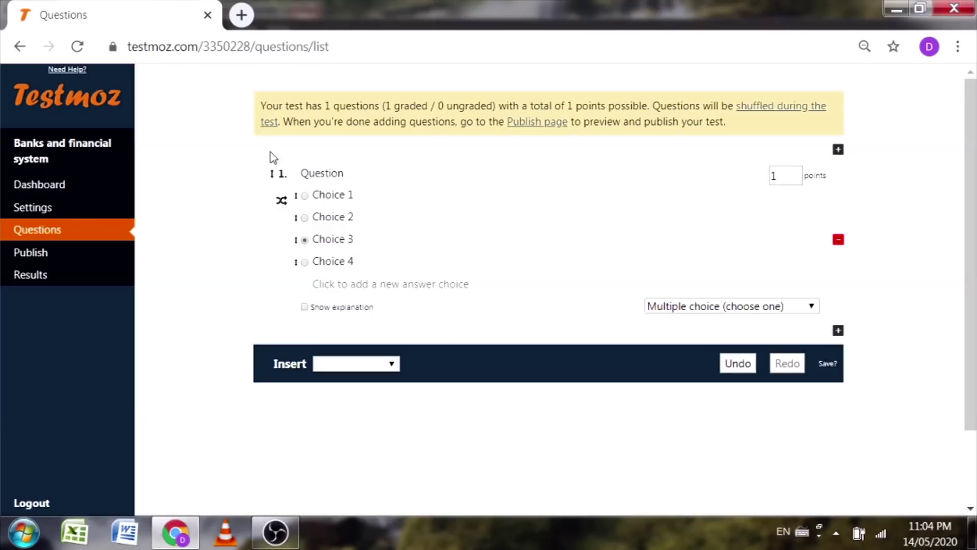
click(837, 331)
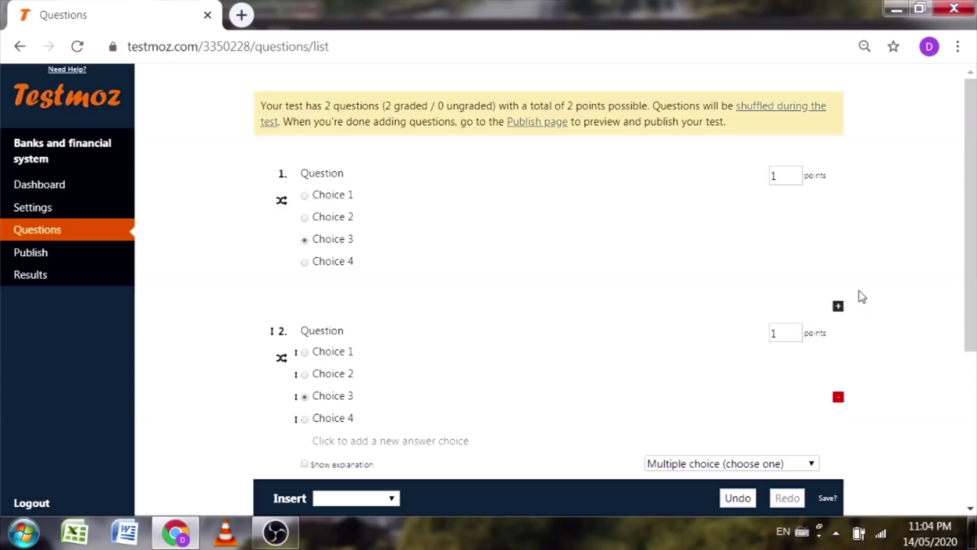
click(837, 398)
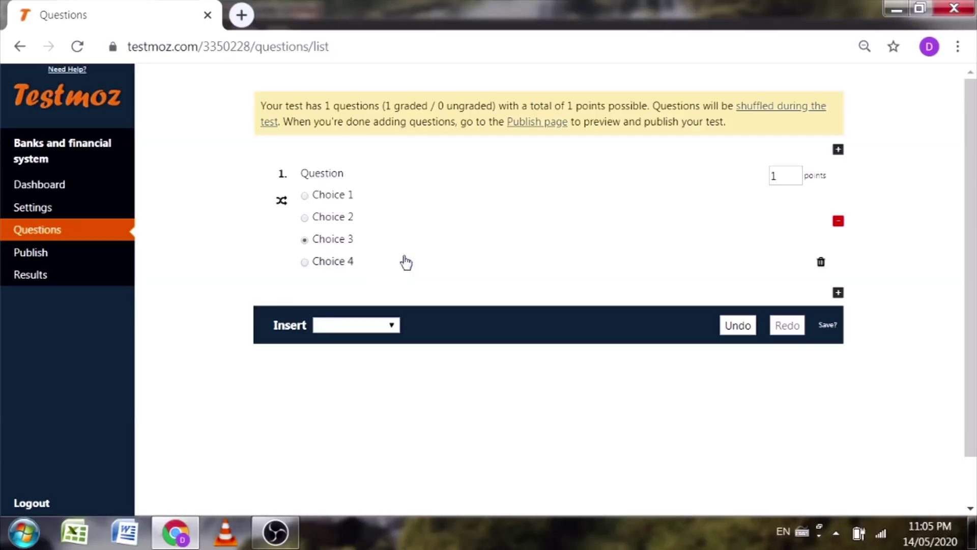
click(365, 173)
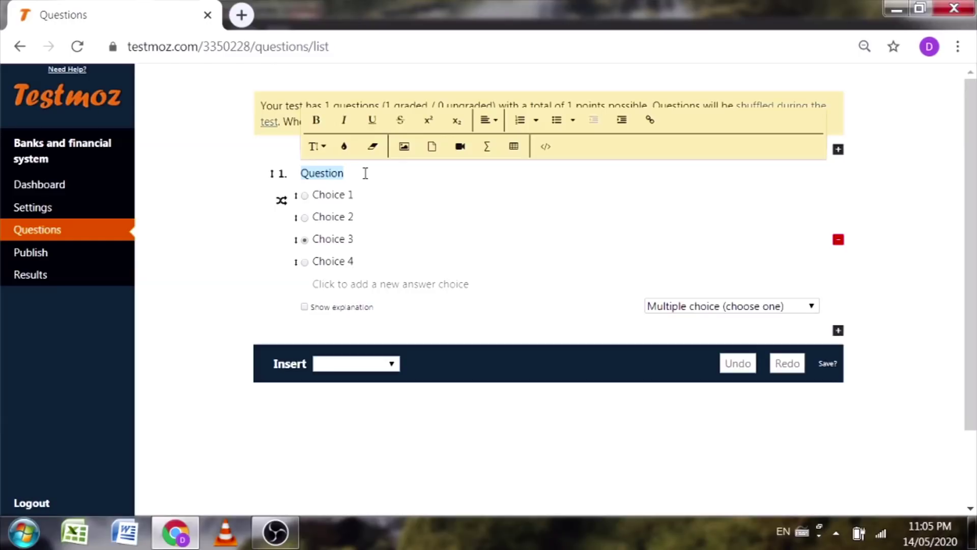
Step: Word question 1 'When was RBI established?' with choices 1921, 1935, 1949 and 1955
text(When)
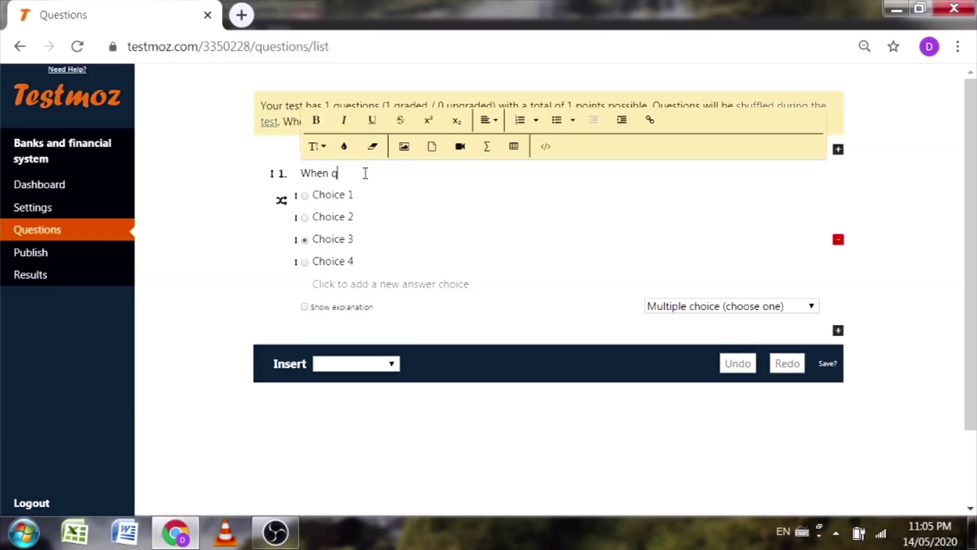
text( was RBI established?)
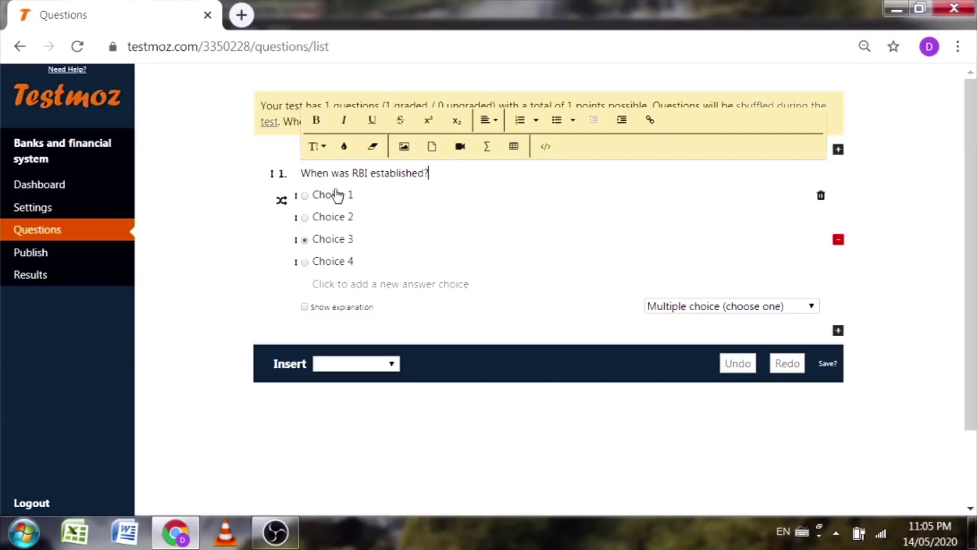
click(310, 194)
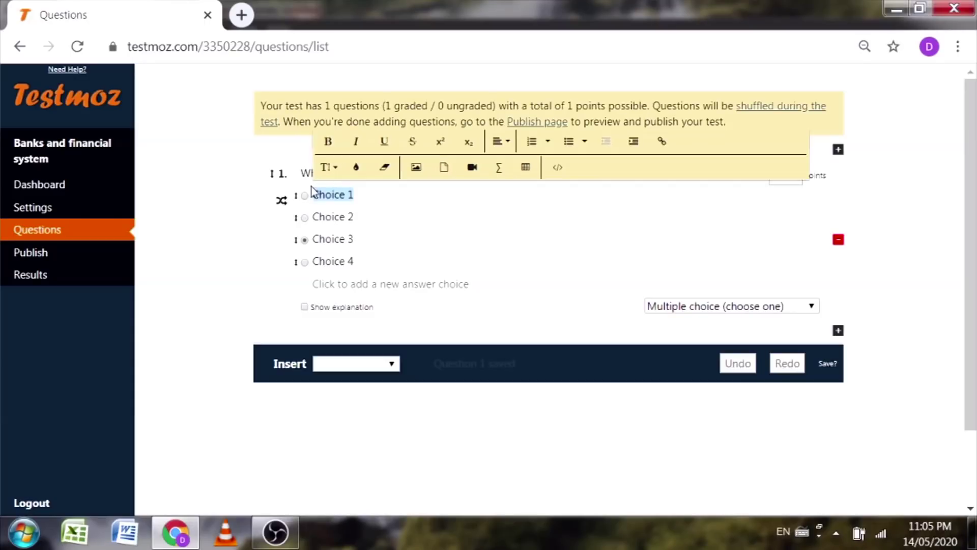
text(1992)
click(329, 217)
text(1935)
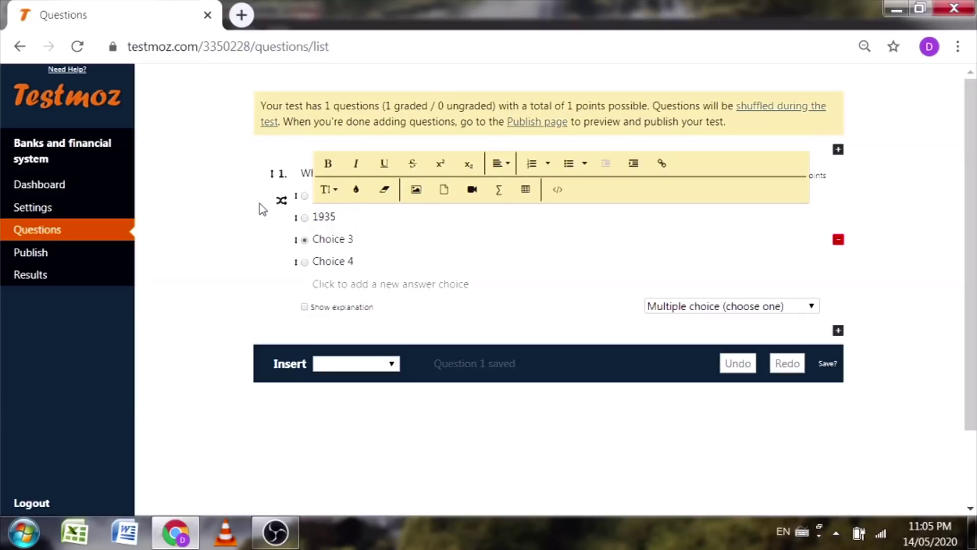
click(344, 238)
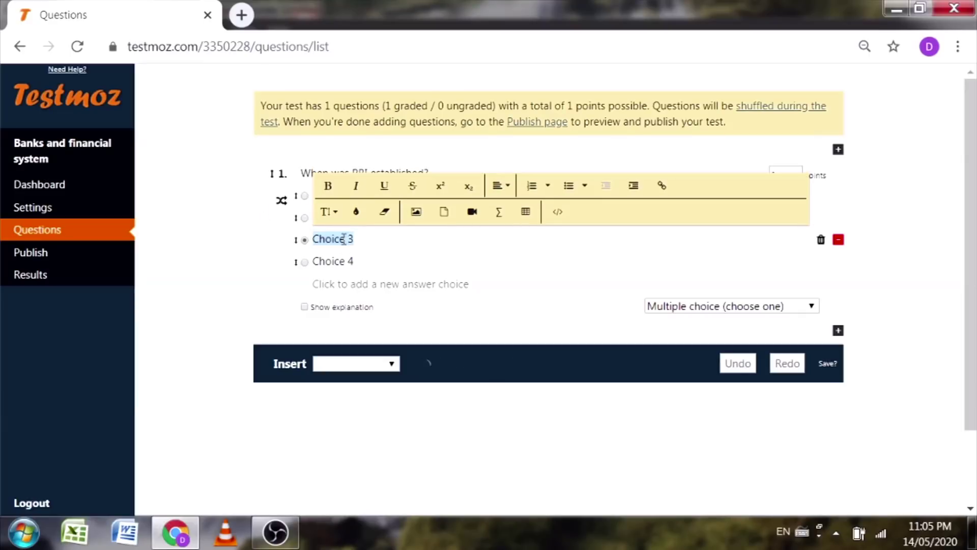
text(1949)
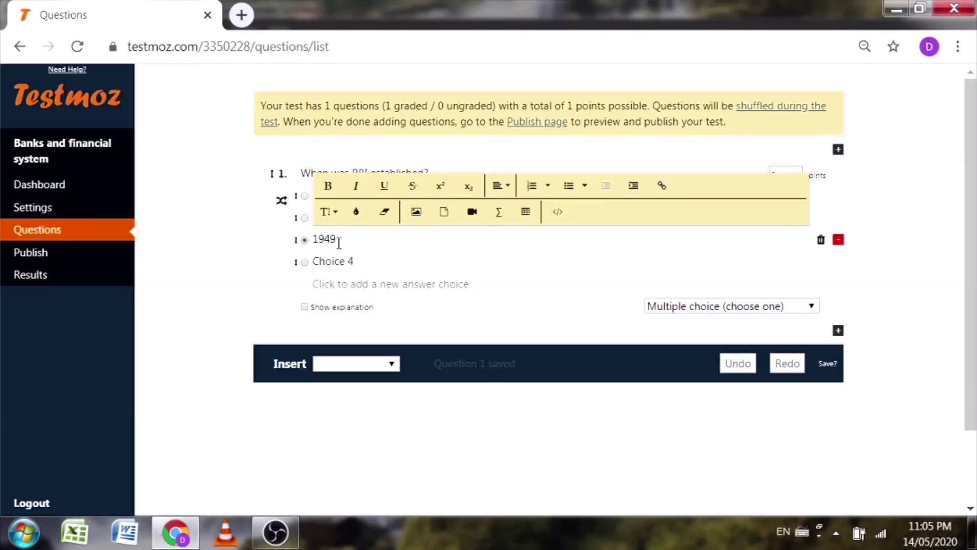
click(340, 262)
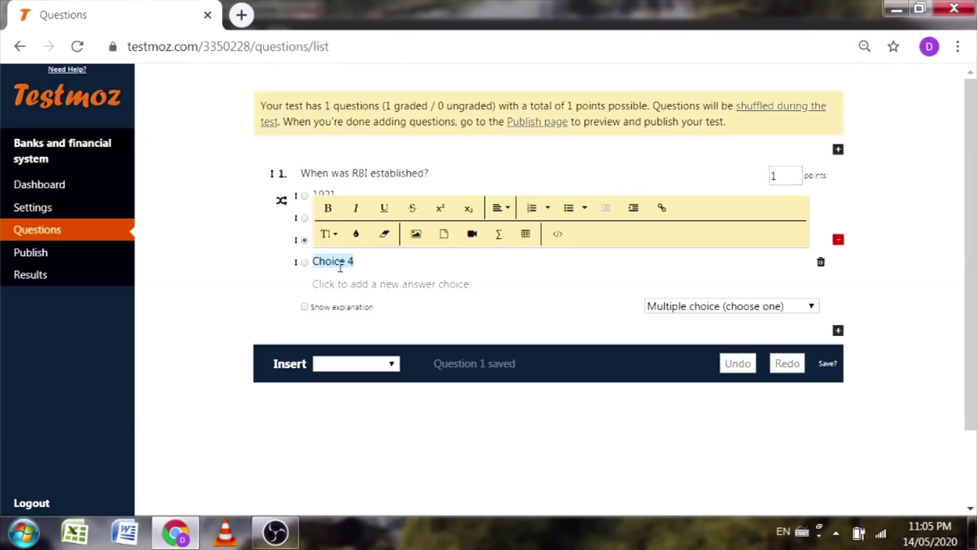
text(1955)
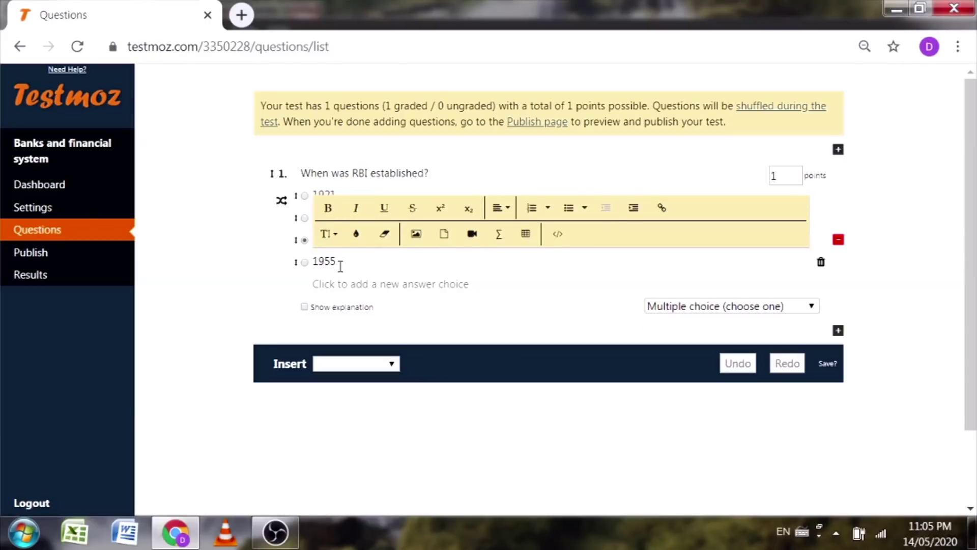
click(181, 291)
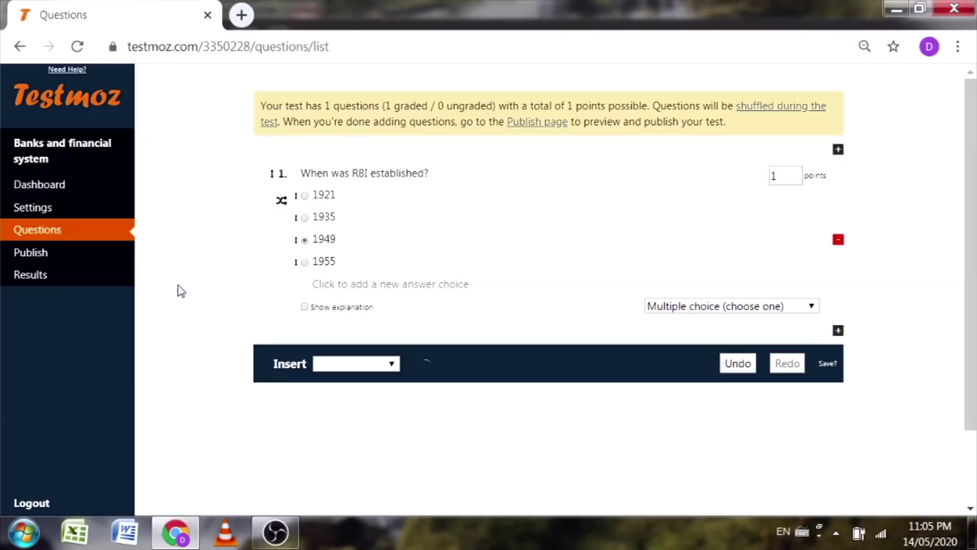
Step: Mark 1935 as the correct answer and keep question 1 worth 1 point
click(305, 218)
click(783, 177)
click(896, 249)
Step: Try adding an explanation to question 1, close the membership offer, and reopen the Insert list
click(304, 307)
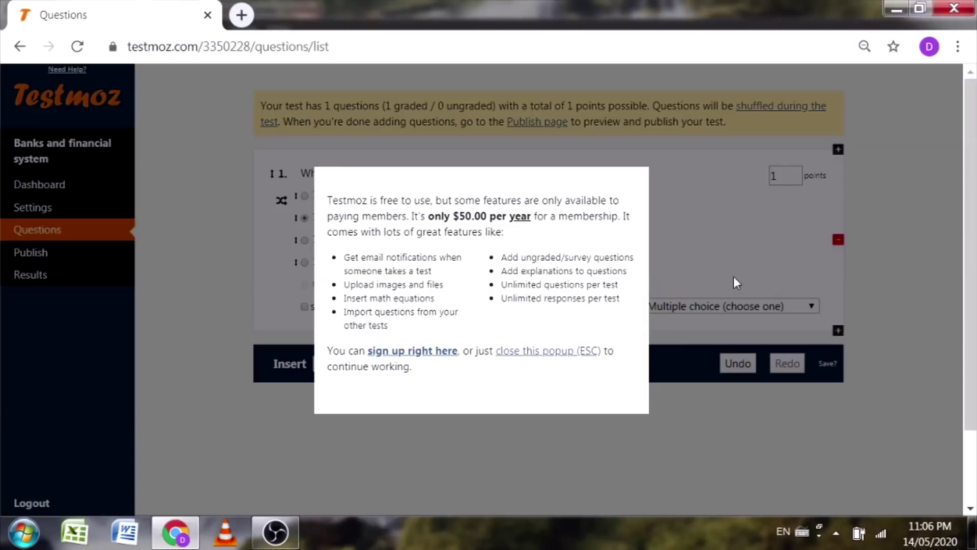
click(531, 352)
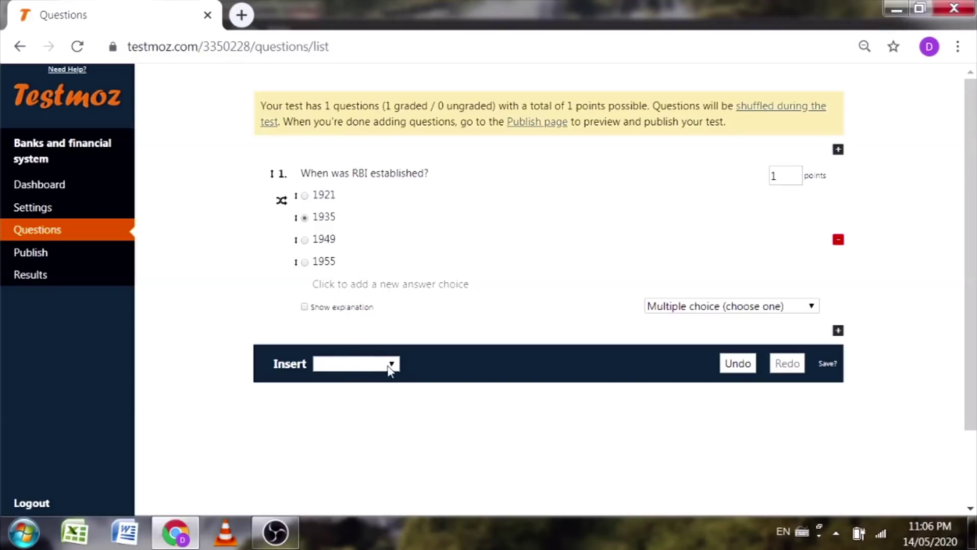
click(390, 365)
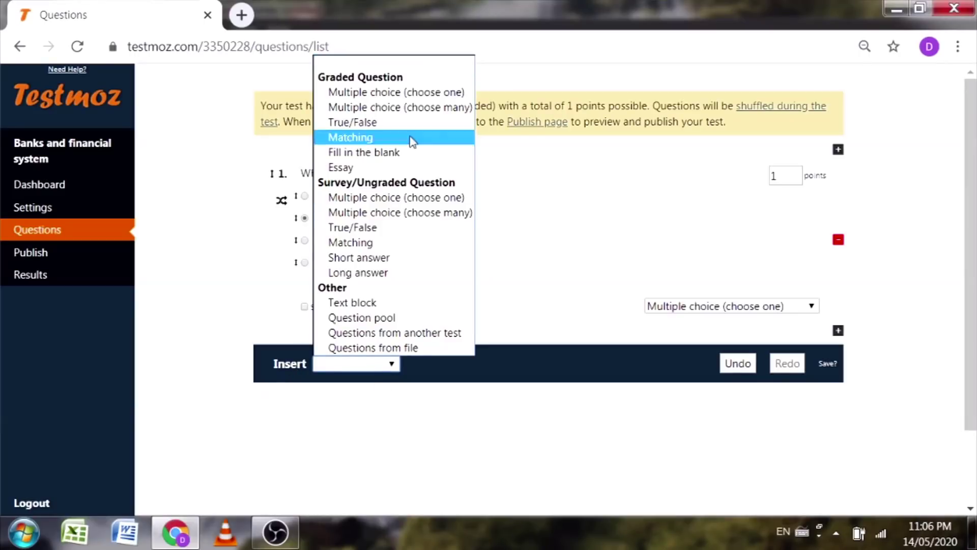
Step: Insert a graded choose-many question 2 and type 'Whose are governors of RBI' as its text
click(423, 107)
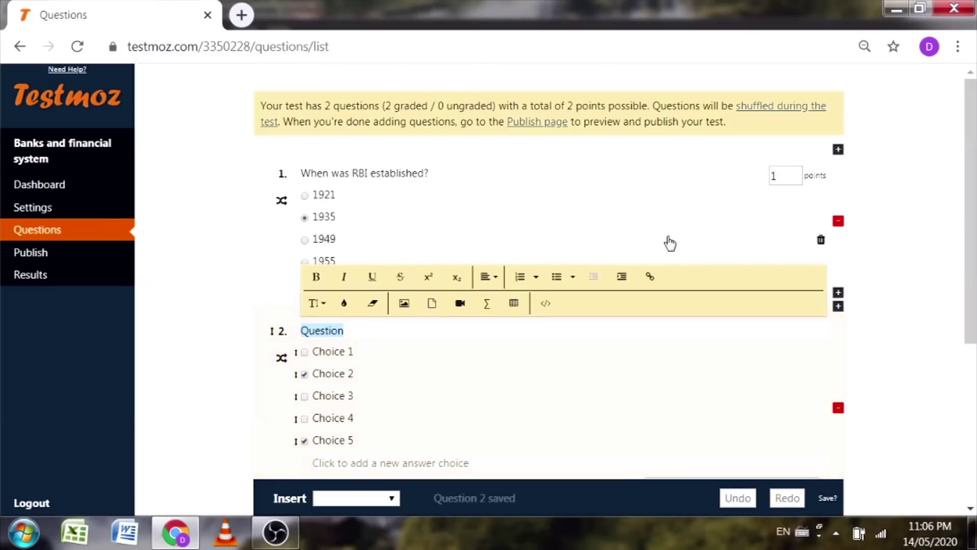
scroll(438, 415, down, 2)
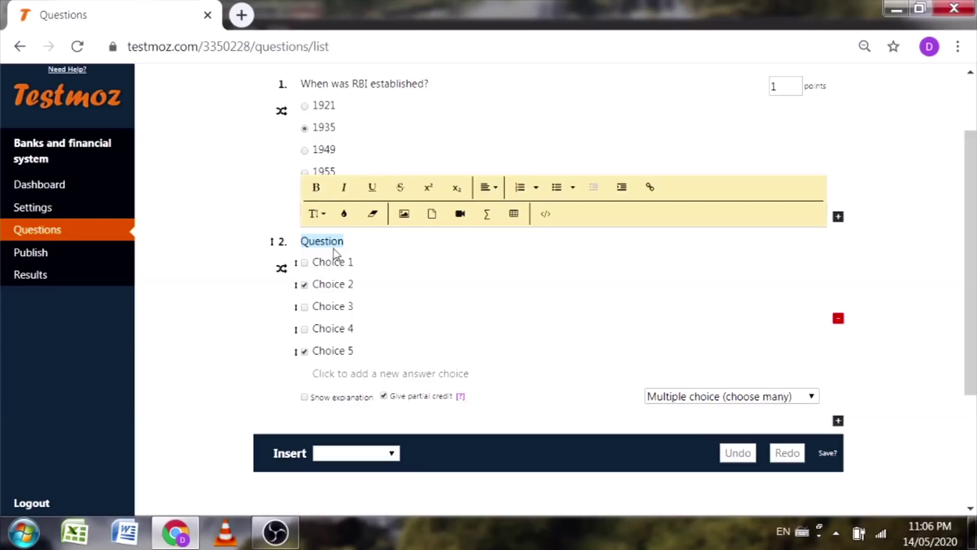
text(Whose are governors )
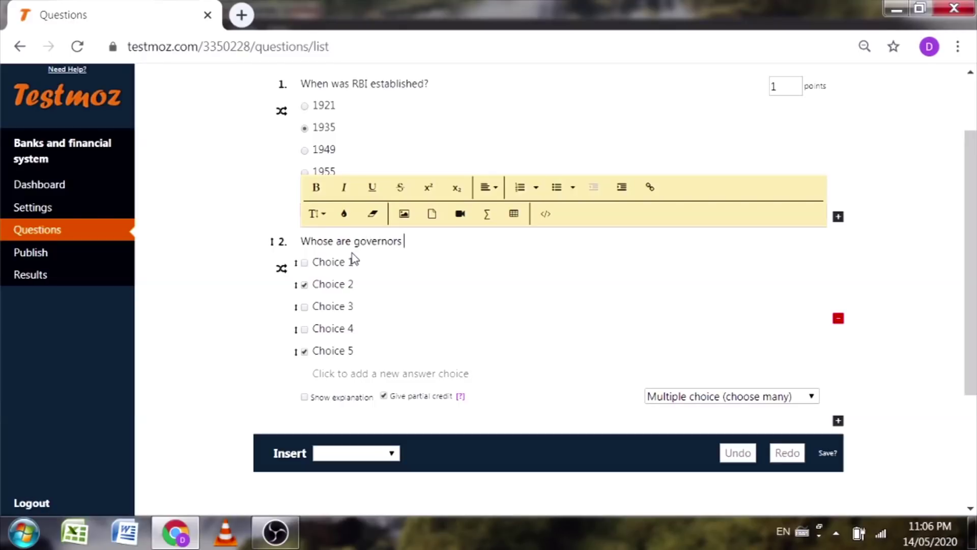
text(of RBI?)
Step: Replace the five placeholder choices with governor names, from Shaktikant through Raghuram Rajan to Viral Acharya
click(356, 262)
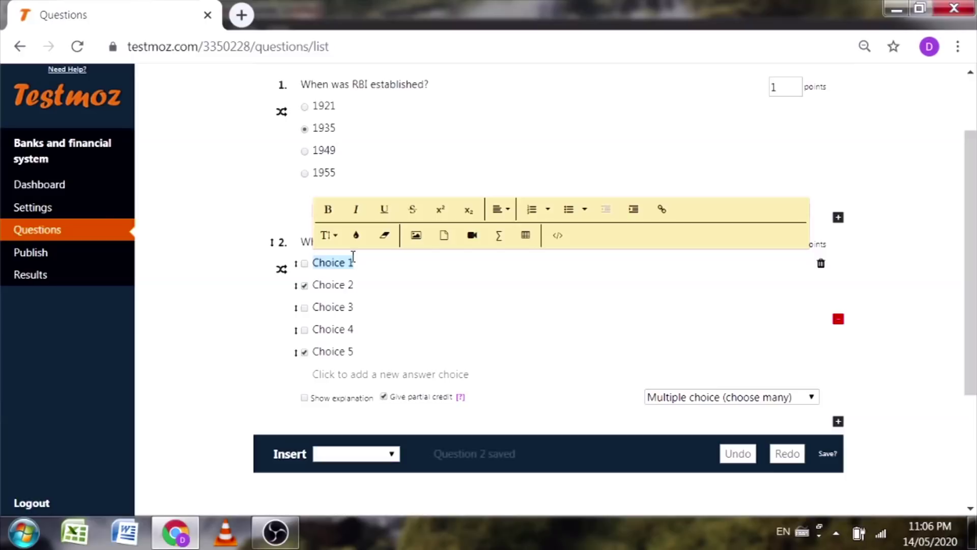
text(s)
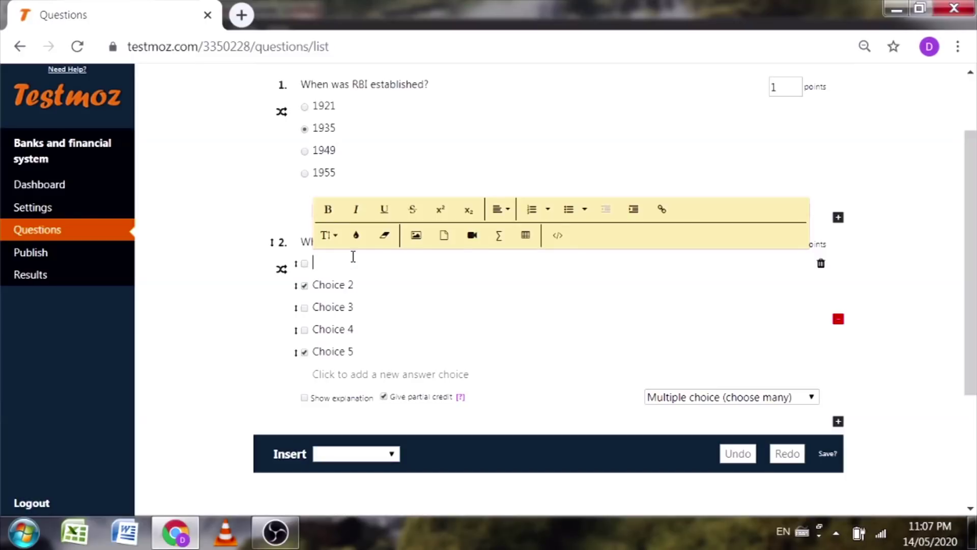
text(haktikant Das)
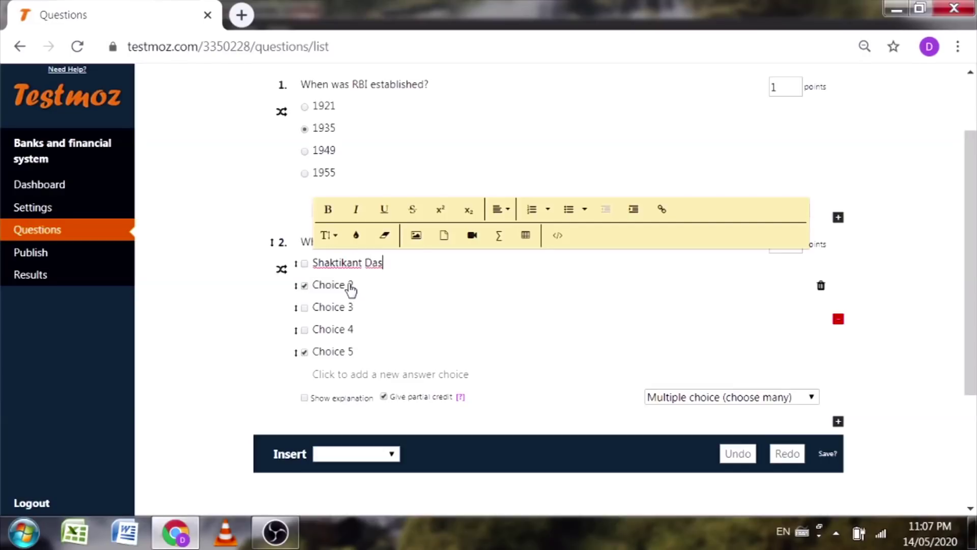
click(351, 285)
text(Urjit Patel)
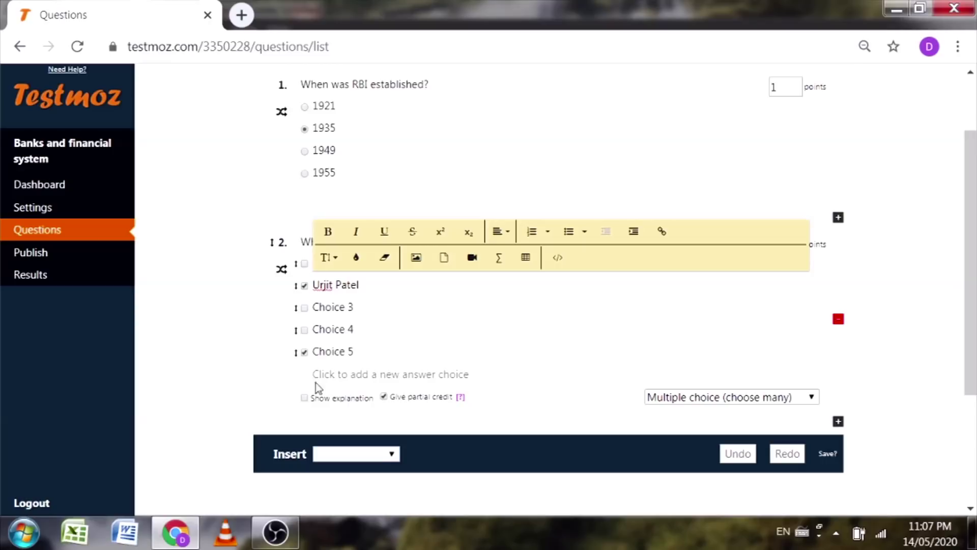
click(370, 307)
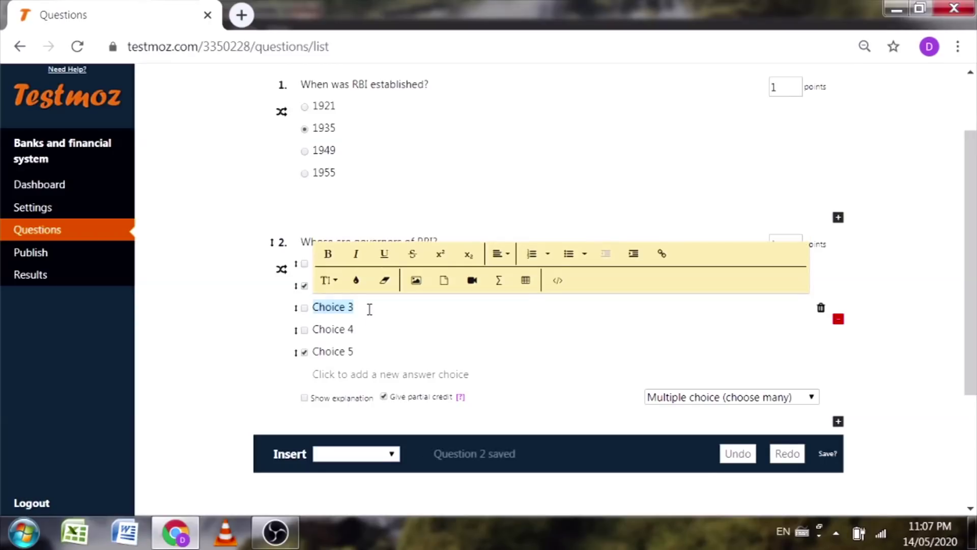
text(Raghur)
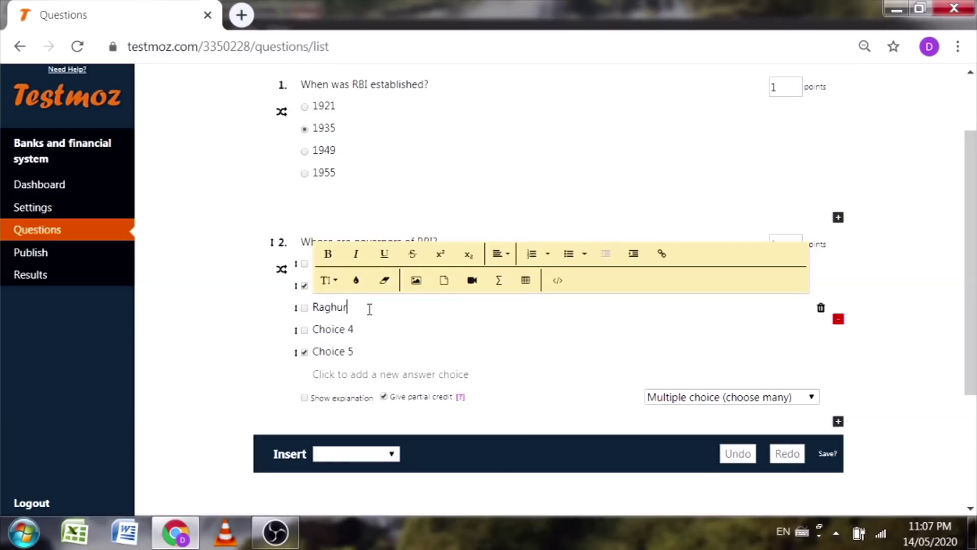
text(am Rajan)
click(355, 331)
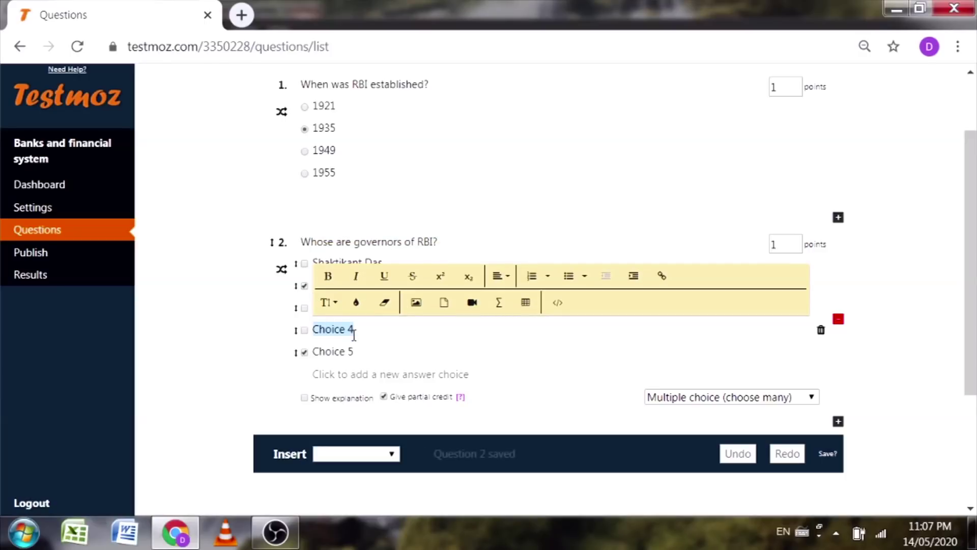
text(C. D. )
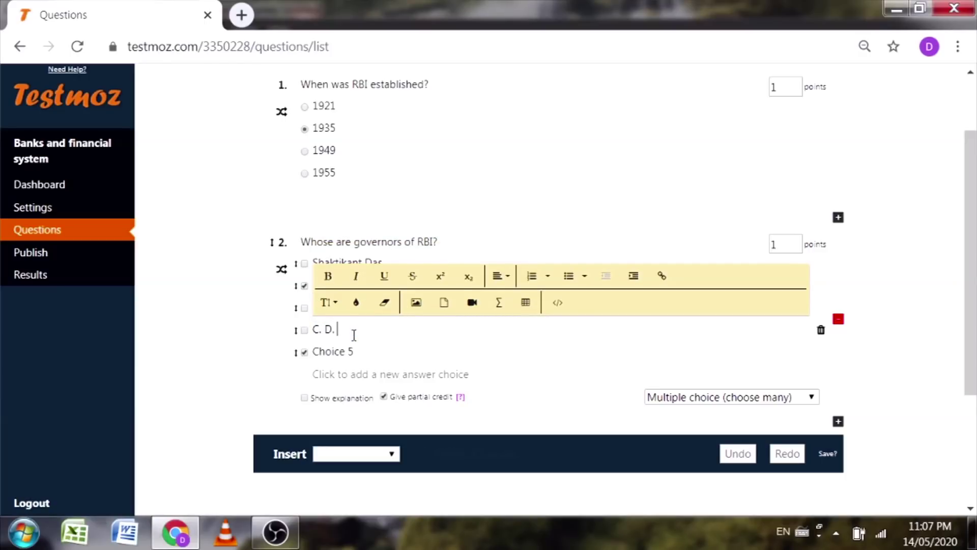
text(Deshmukh)
click(339, 352)
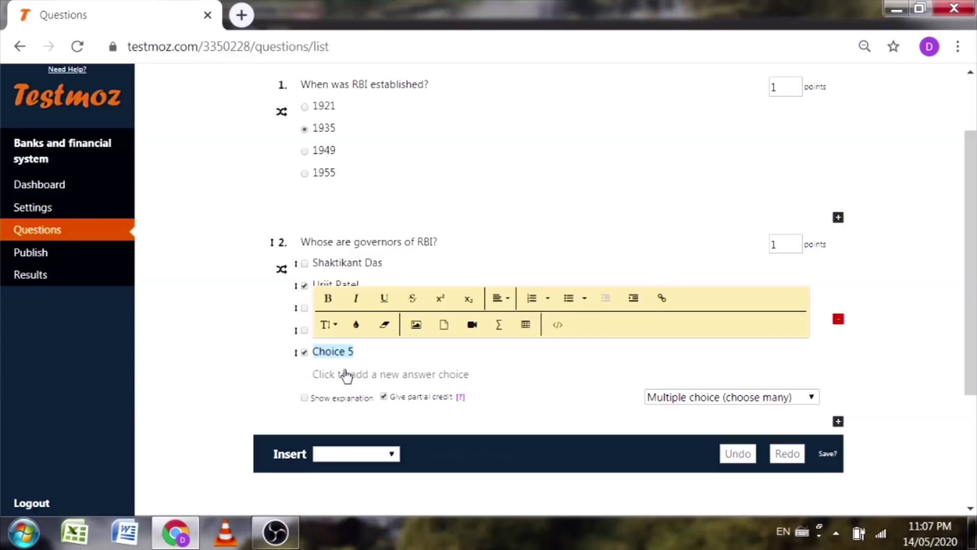
text(Viral A)
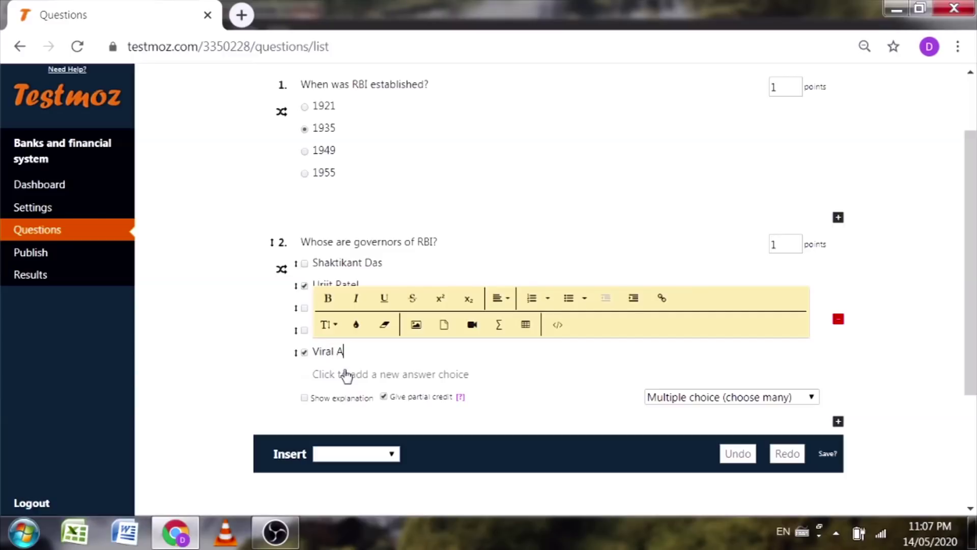
text(charya)
Step: Add two more answer choices, Shaktikant Gupta and Manmohan Singh
click(345, 374)
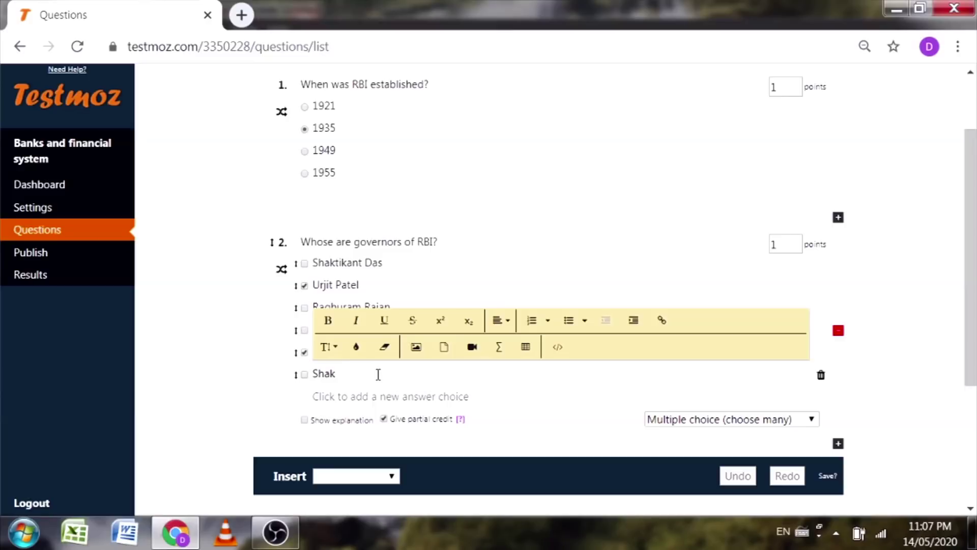
text(t Gupta)
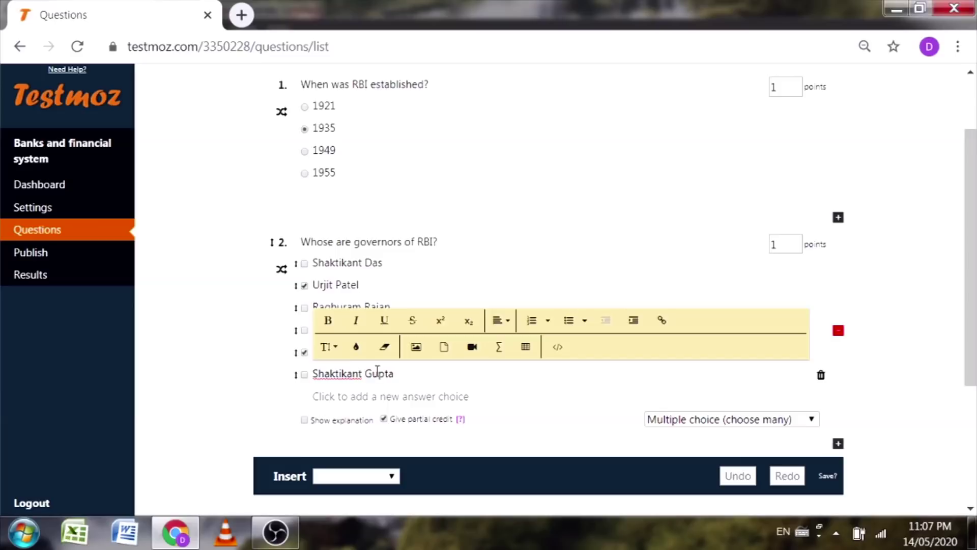
click(198, 332)
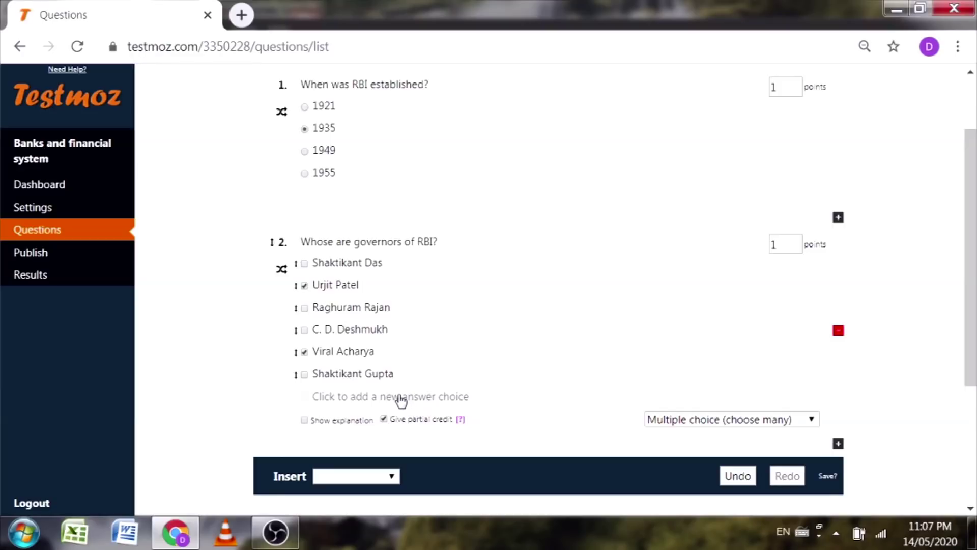
click(346, 402)
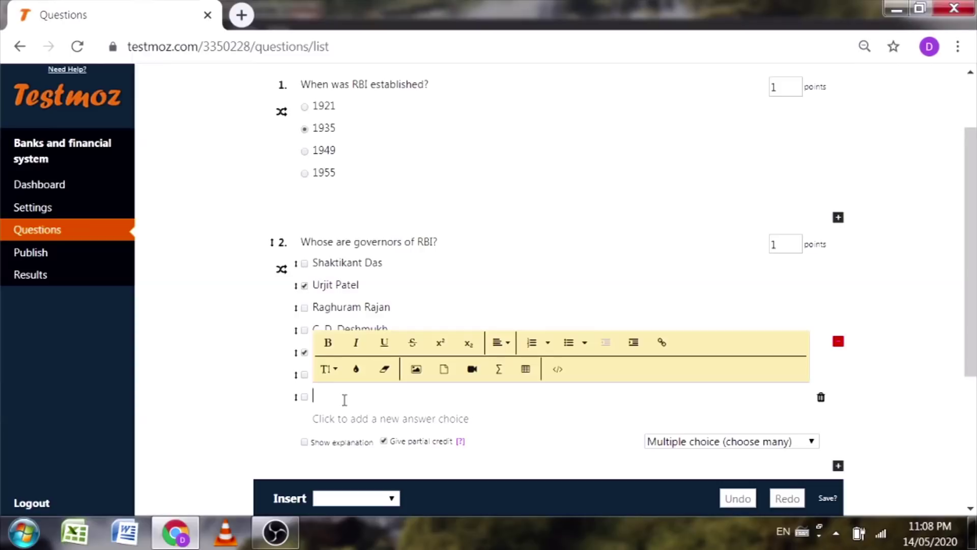
text(Manmoha nS)
key(BackSpace)
text(Si)
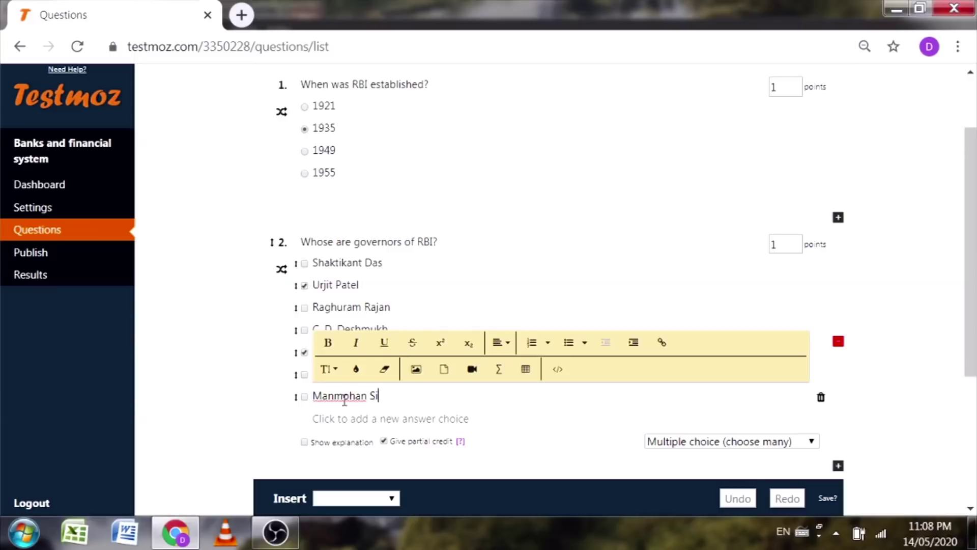
text(ngh)
click(212, 331)
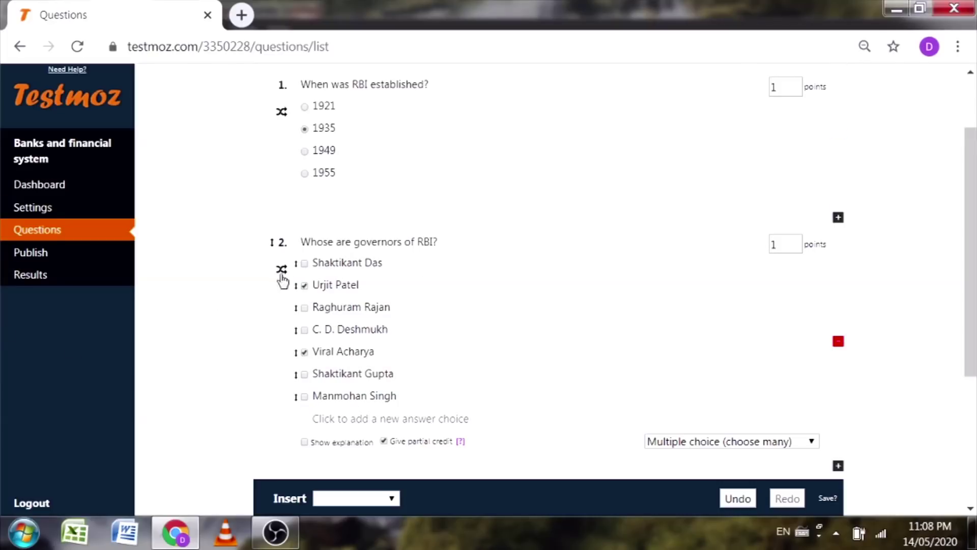
Step: Mark choices 1, 3 and 4 correct, unmark choice 5, and make question 2 worth 5 points
click(305, 263)
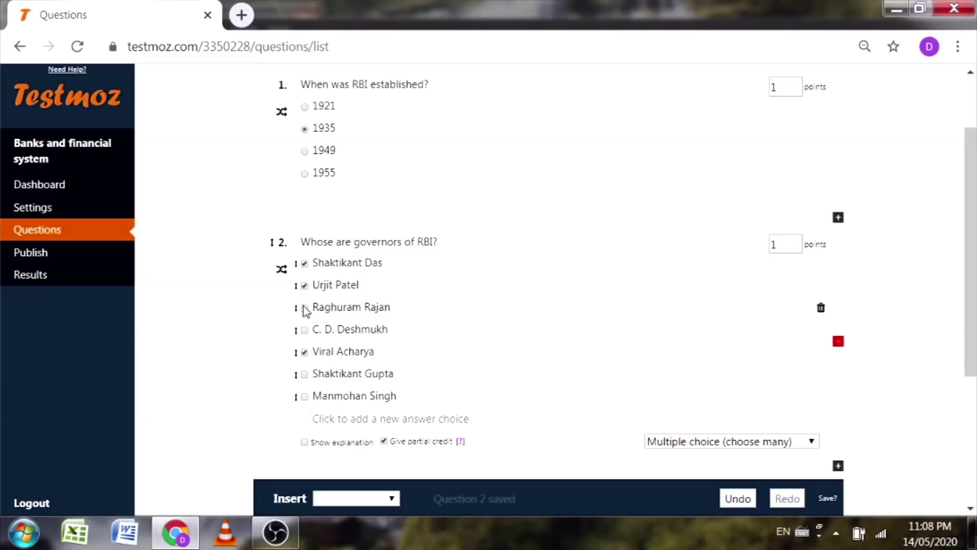
click(304, 307)
click(305, 329)
click(304, 352)
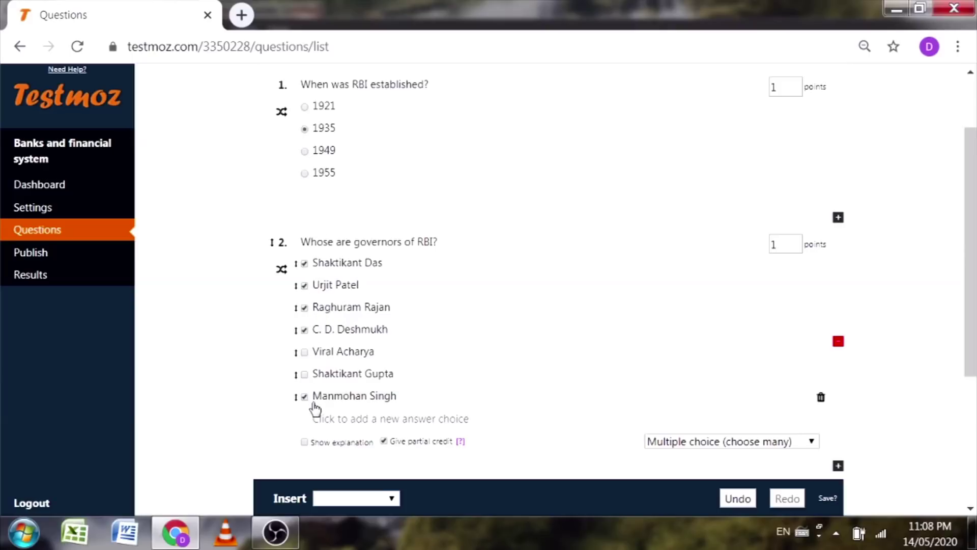
click(779, 243)
click(911, 295)
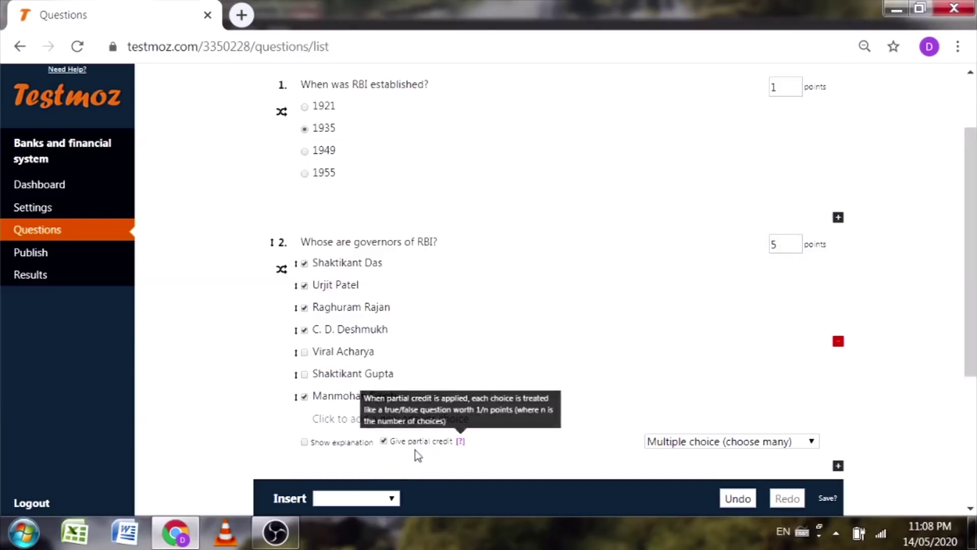
scroll(391, 444, down, 3)
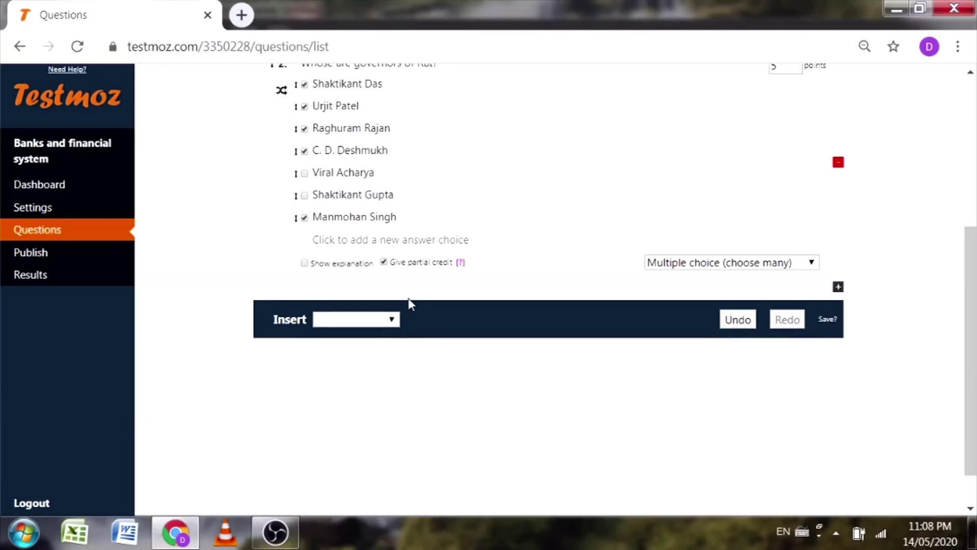
scroll(395, 270, up, 2)
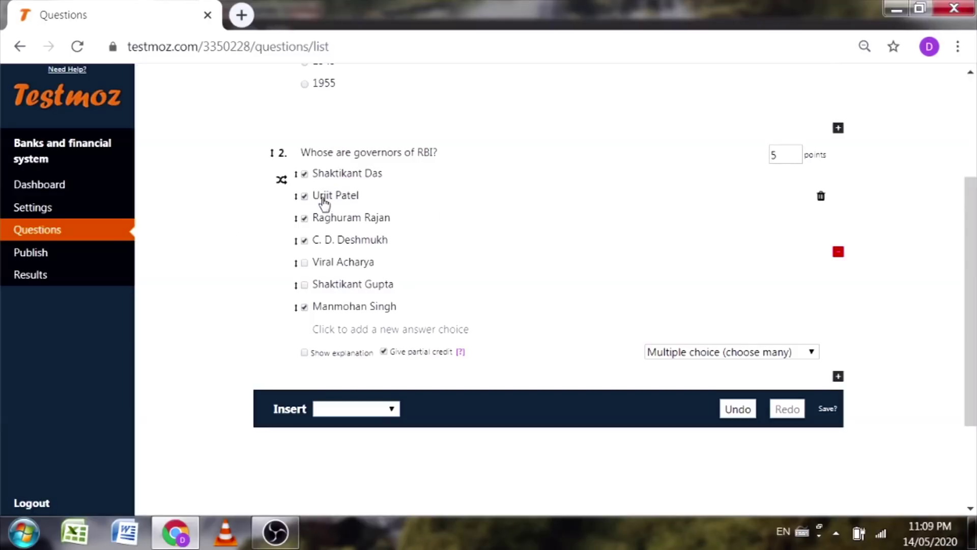
Step: Add true/false question 3 'Reserve Bank of India has implemented fiscal policy for controlled to credit creation', answer False
scroll(207, 229, down, 3)
click(360, 272)
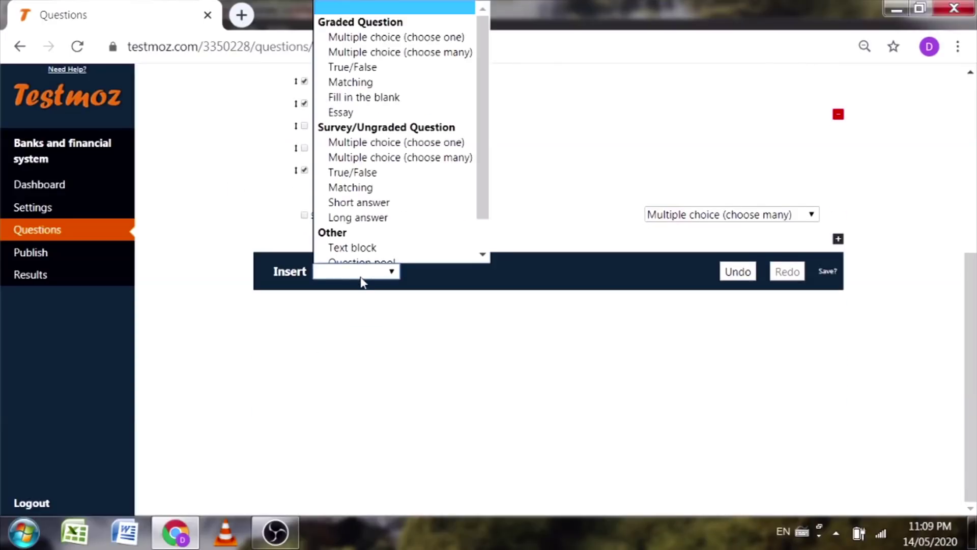
click(365, 44)
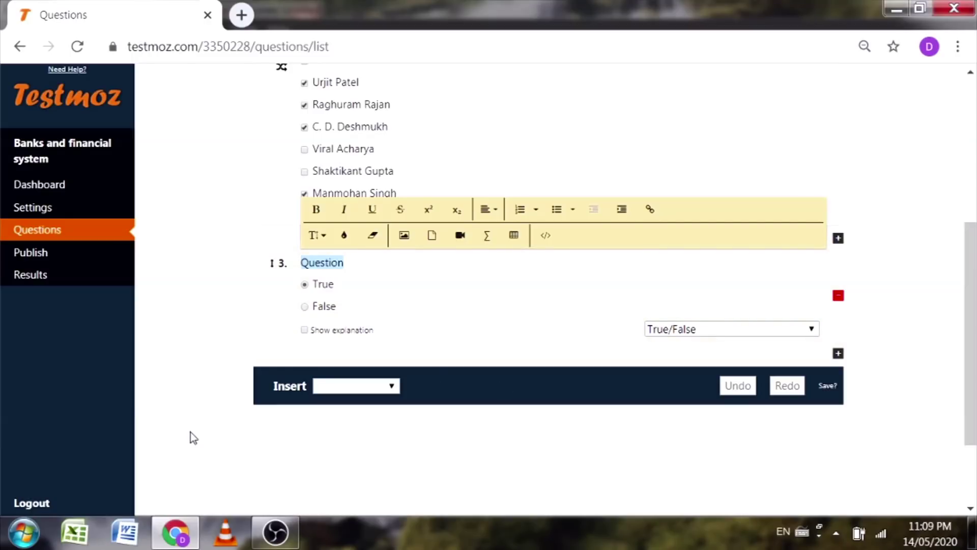
text(Res)
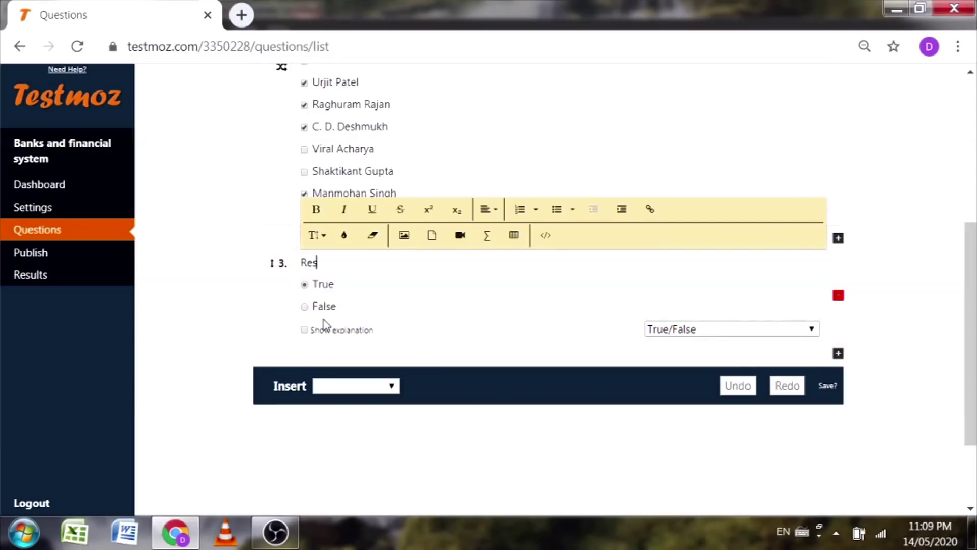
text(erve Bnk)
key(BackSpace)
key(BackSpace)
text(ank of INdia)
key(BackSpace)
key(BackSpace)
key(BackSpace)
key(BackSpace)
key(BackSpace)
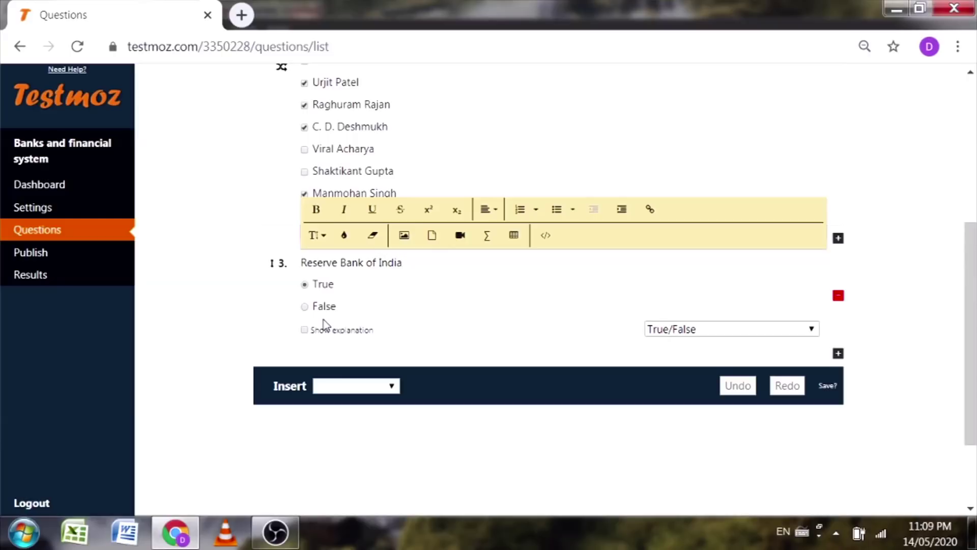
text(India has been impkeme)
key(BackSpace)
key(BackSpace)
key(BackSpace)
key(BackSpace)
text(lemented fiscal)
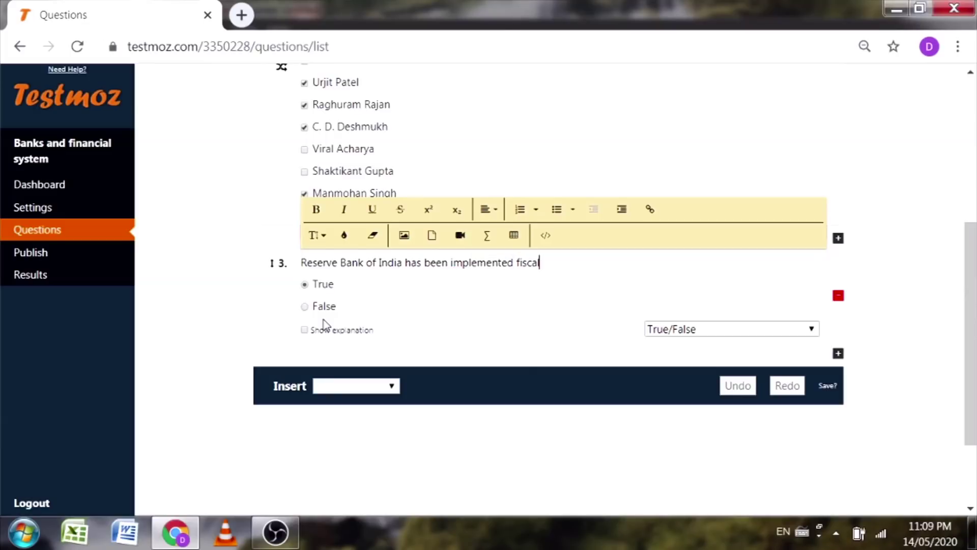
text( policy for controlled)
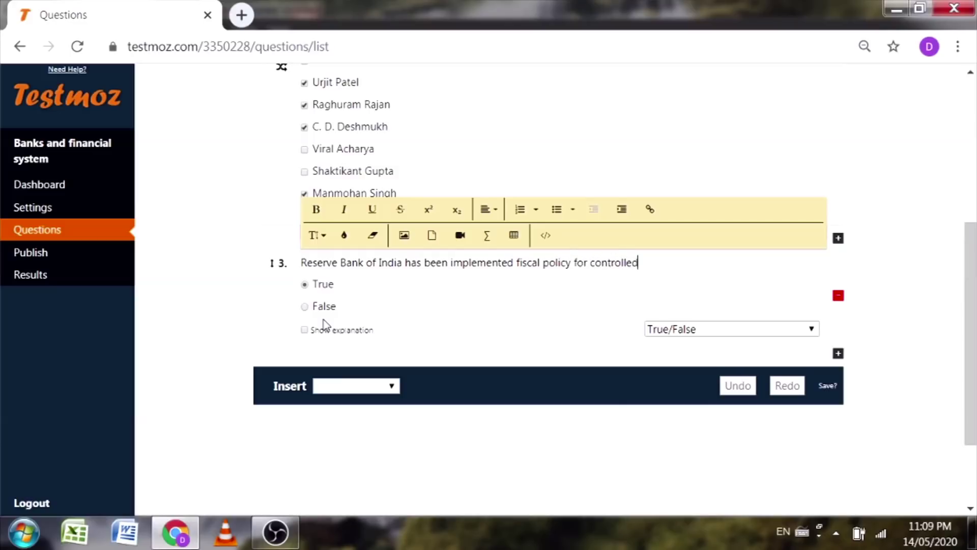
text( to credit creation.)
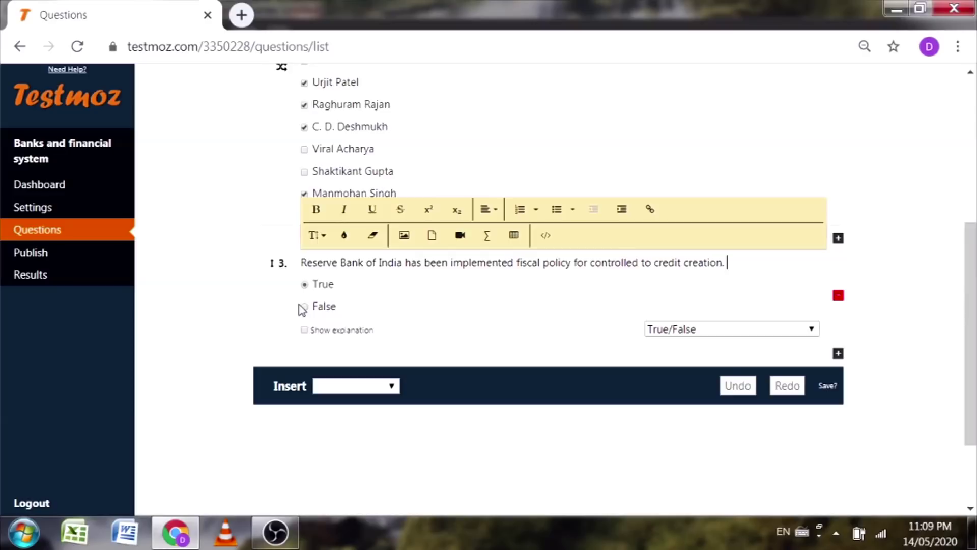
click(305, 307)
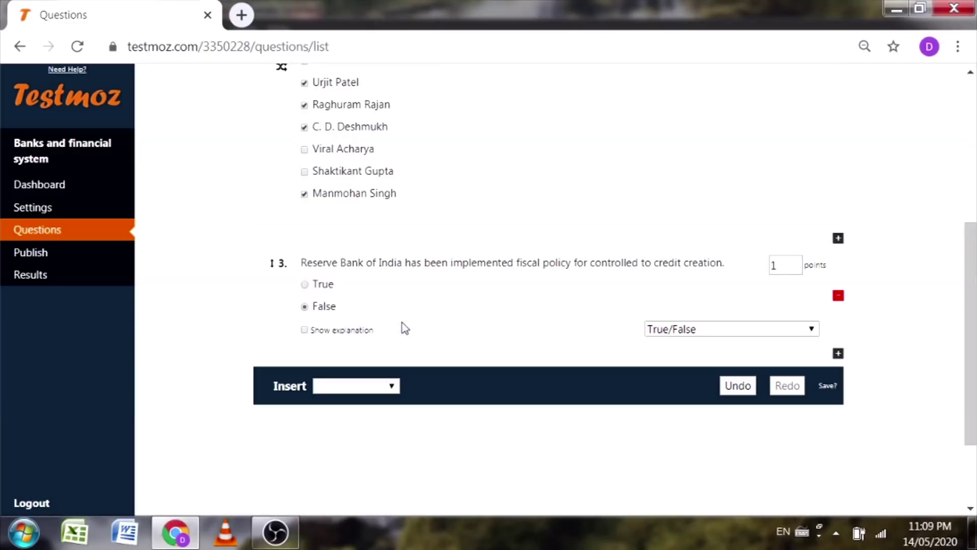
Step: Insert a graded matching question titled 'Match the correct option.'
click(369, 386)
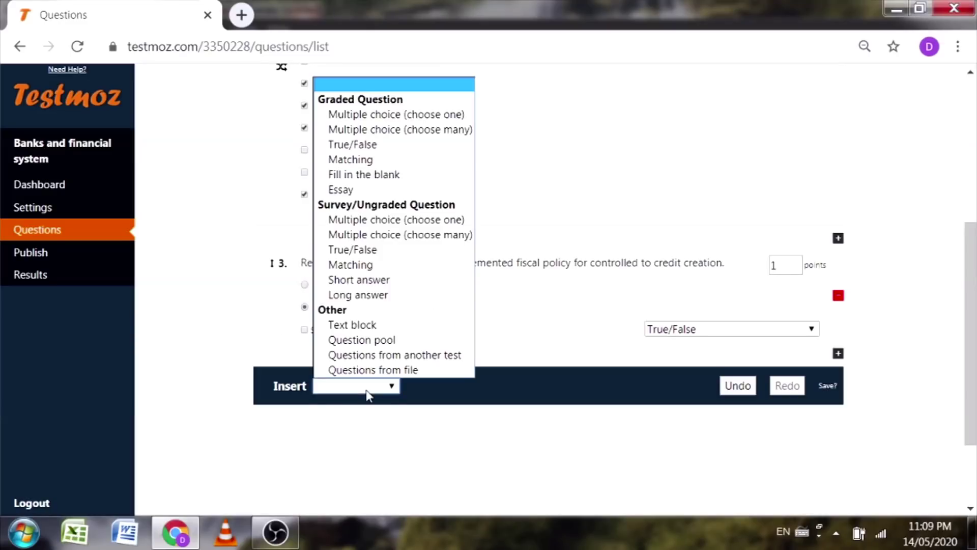
click(891, 255)
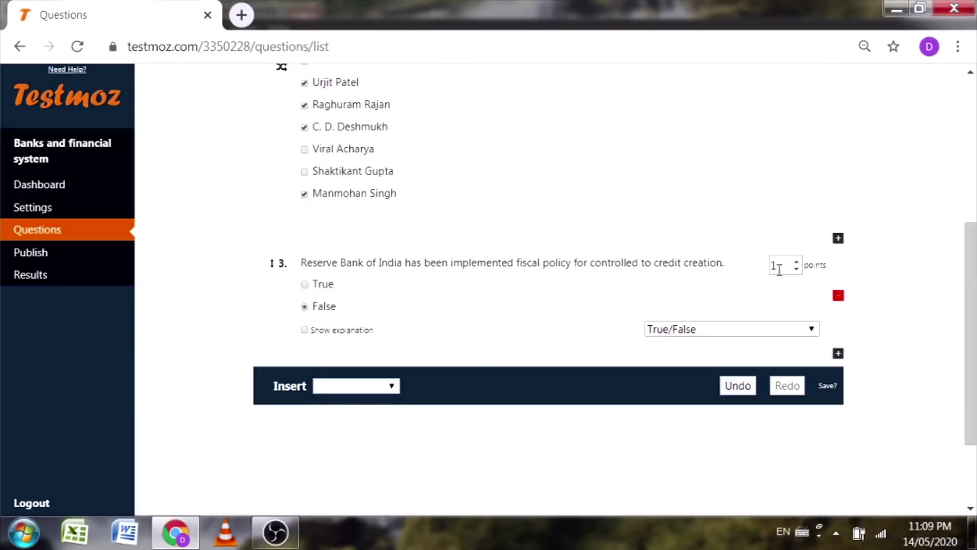
click(342, 388)
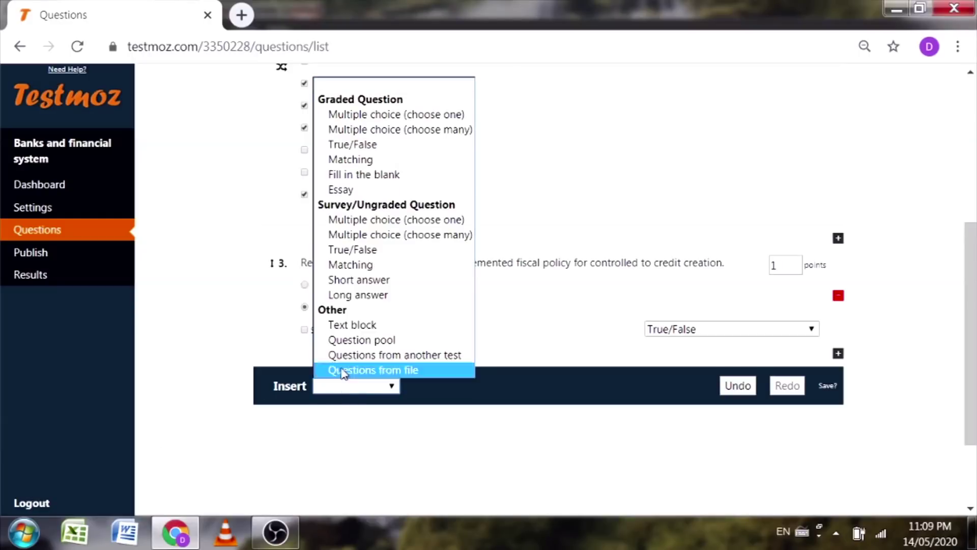
click(351, 159)
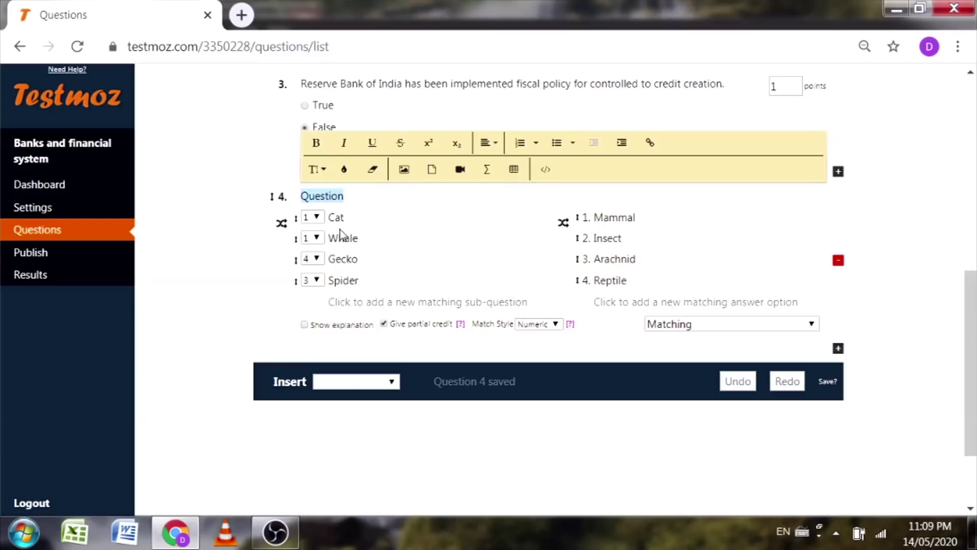
text(Match)
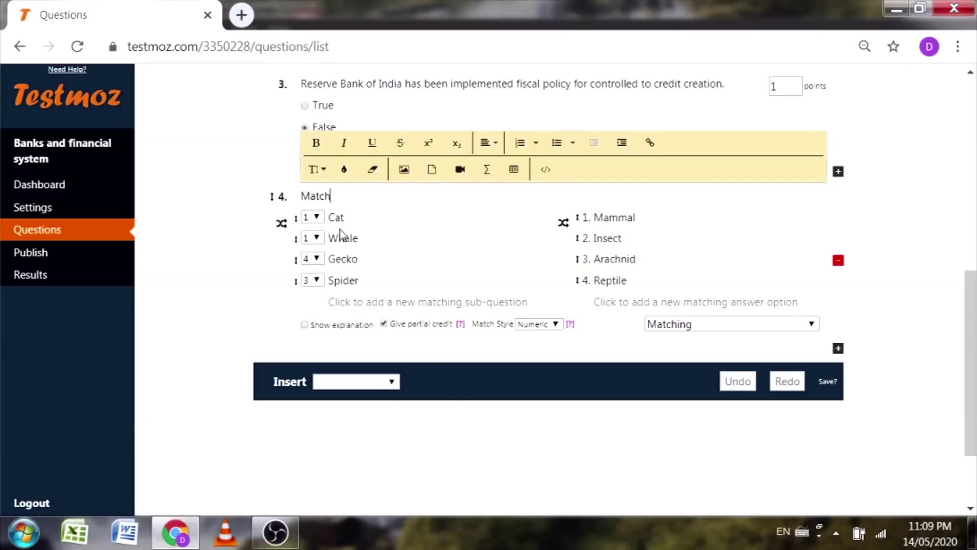
text( the correct option.)
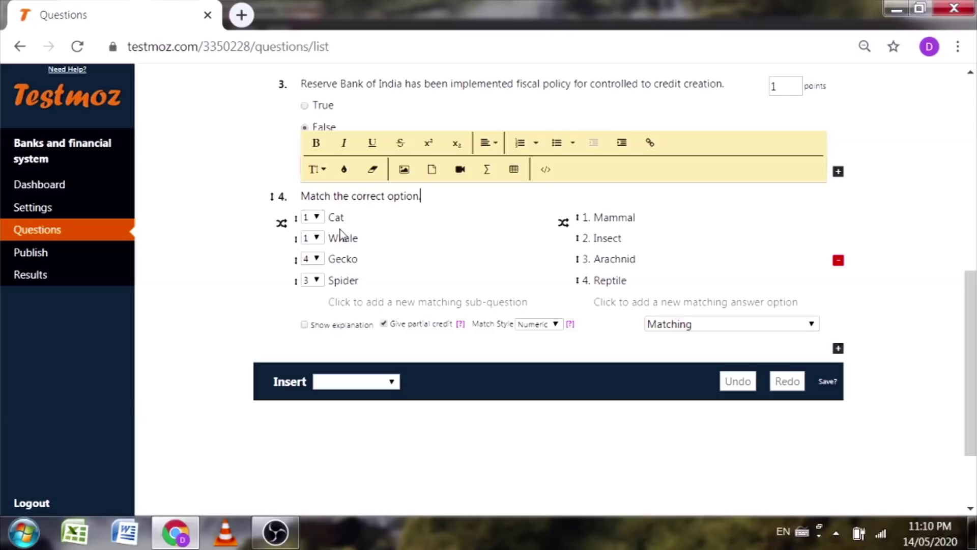
Step: Replace the first two prompts with 'Current RBI Governor' and 'Finance Minister of India'
click(367, 221)
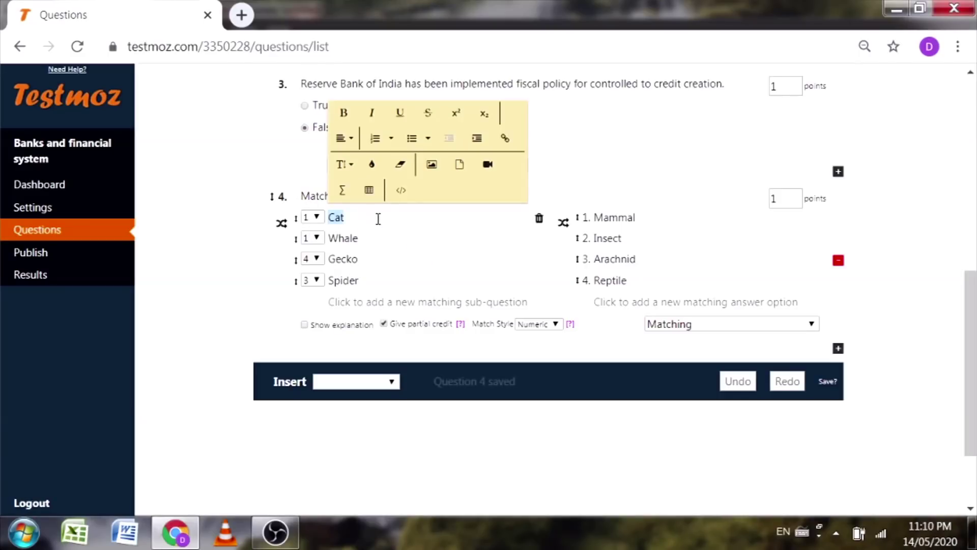
text(Curr)
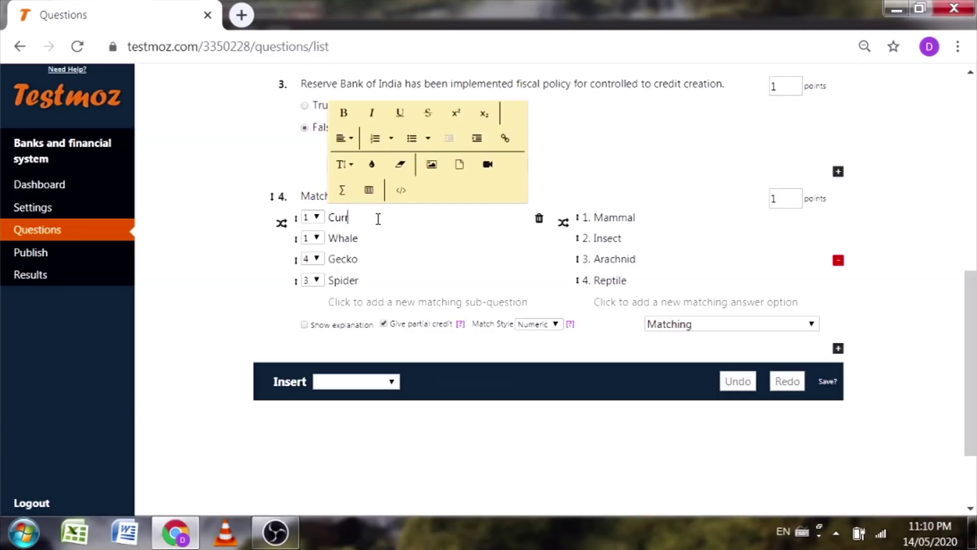
text(ent RBI Governor)
click(382, 239)
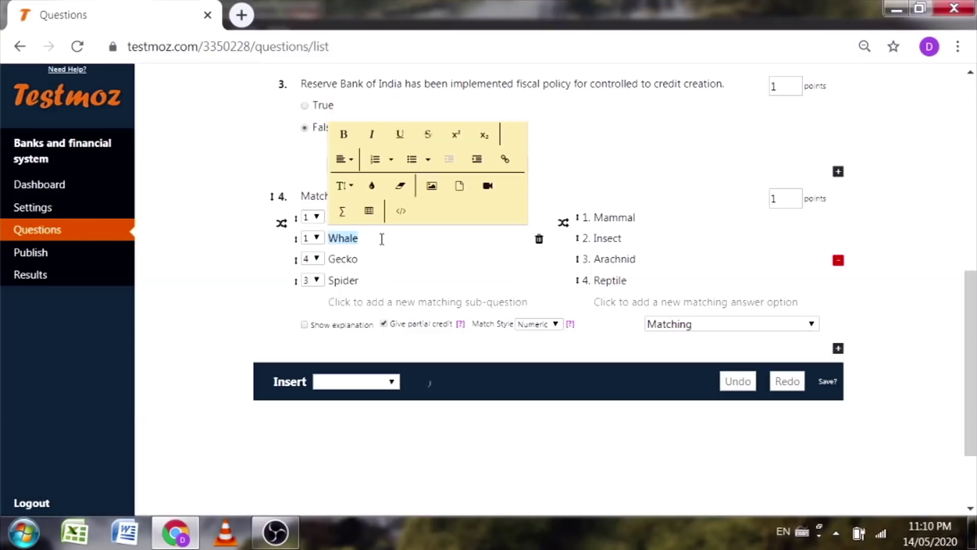
text(Financ)
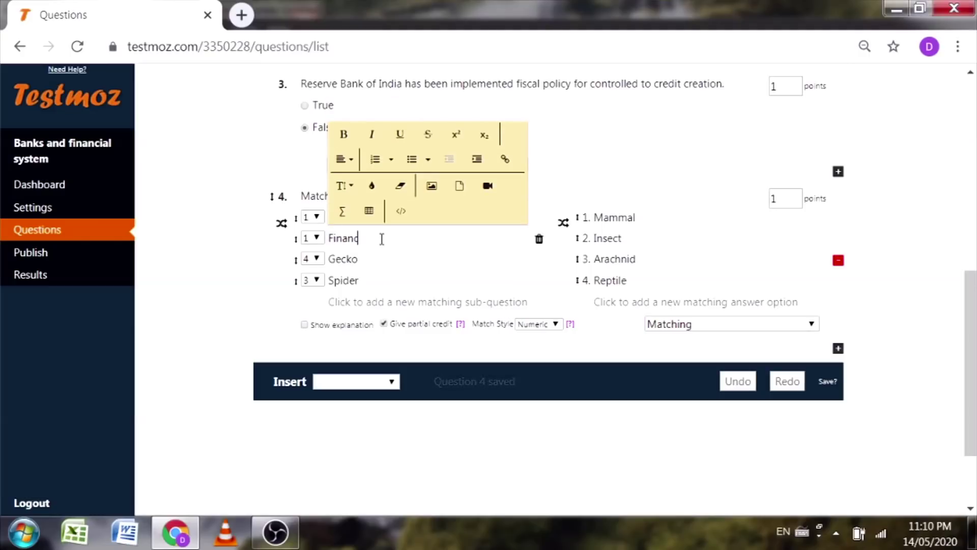
text(e Minister of INdi)
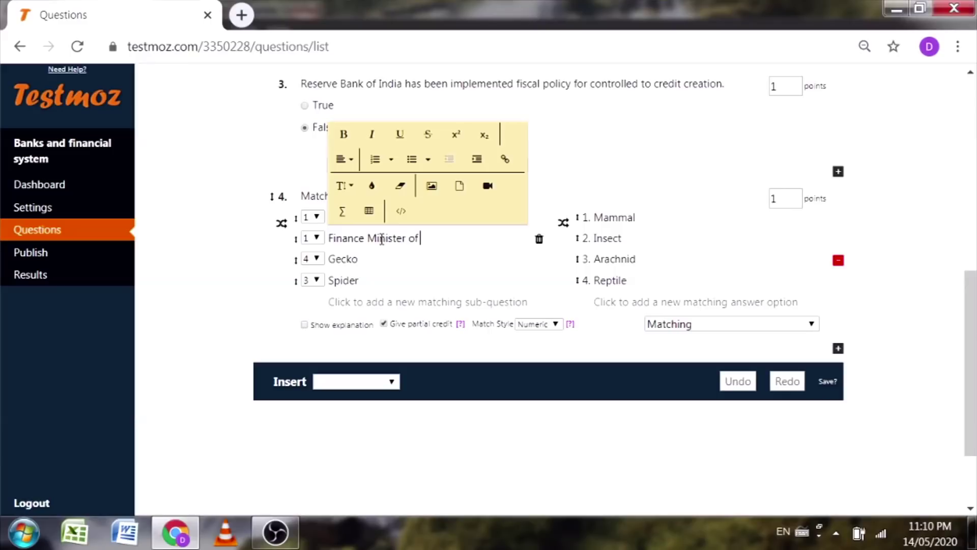
key(BackSpace)
key(BackSpace)
key(BackSpace)
text(ndi)
Step: Replace the last two prompts with 'Finance Minister of Maharashtra State' and the Prime Minister role
double_click(344, 258)
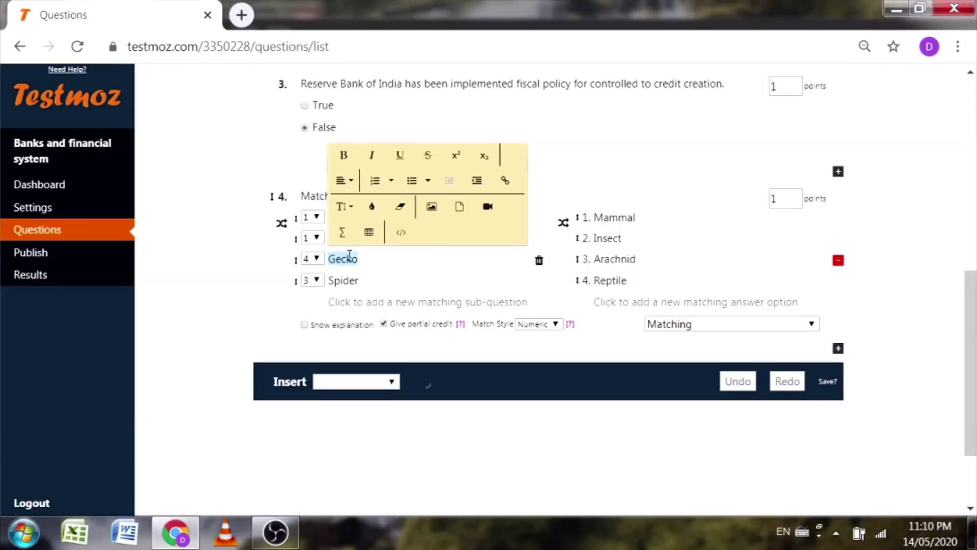
text(Finance Minister of)
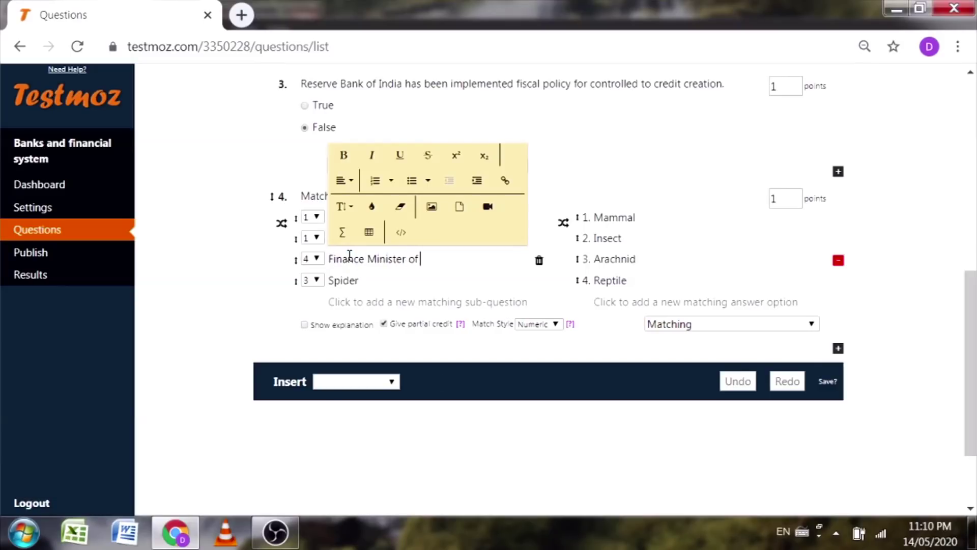
text( Maharashtra Sta)
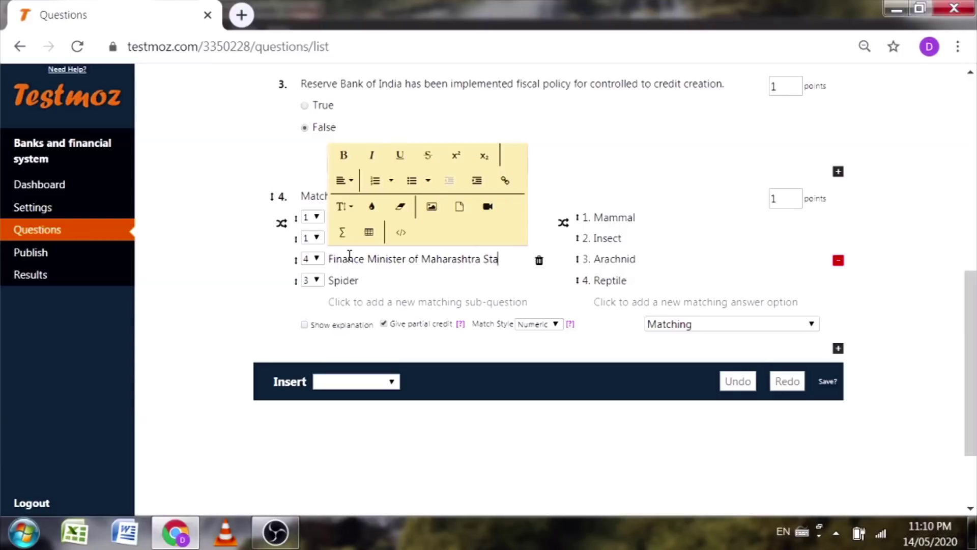
text(te)
double_click(349, 280)
text(Arime)
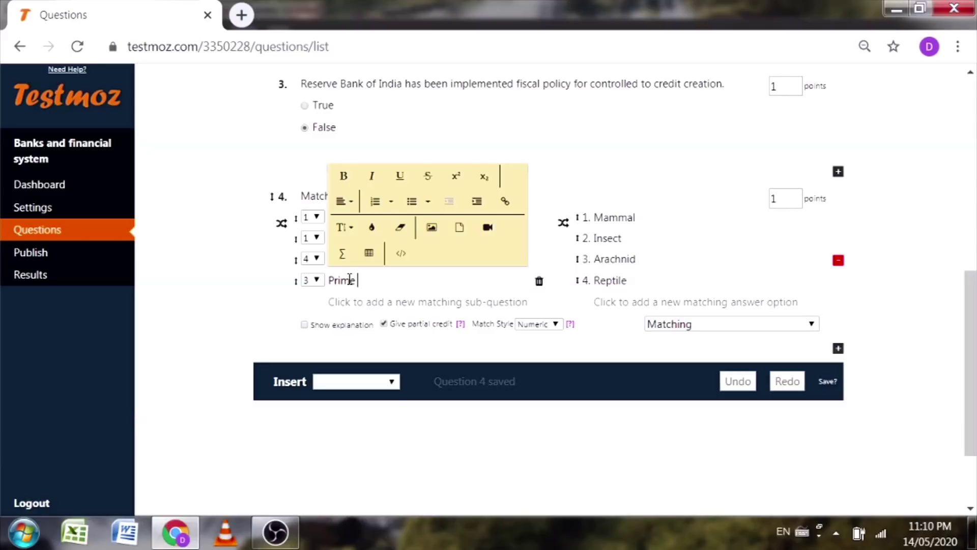
text( Minister of India)
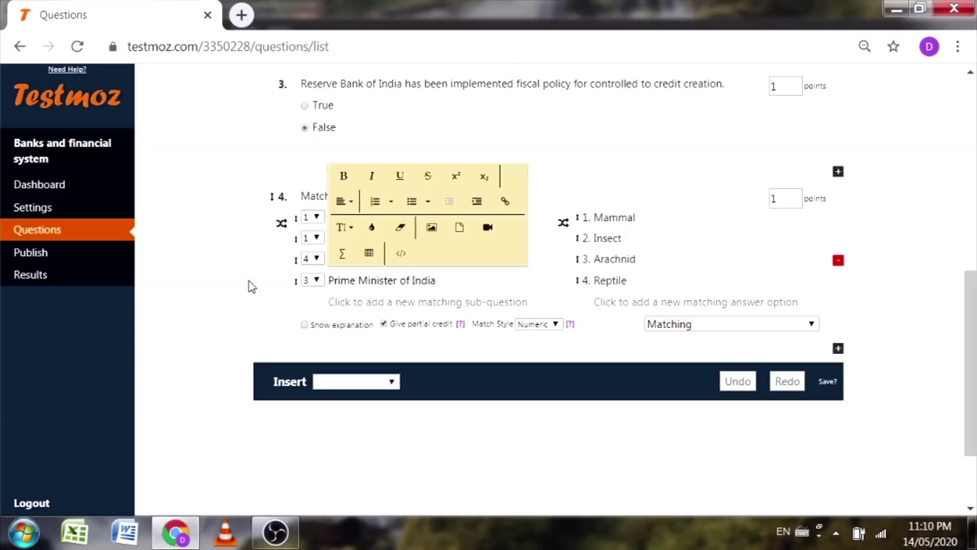
click(218, 291)
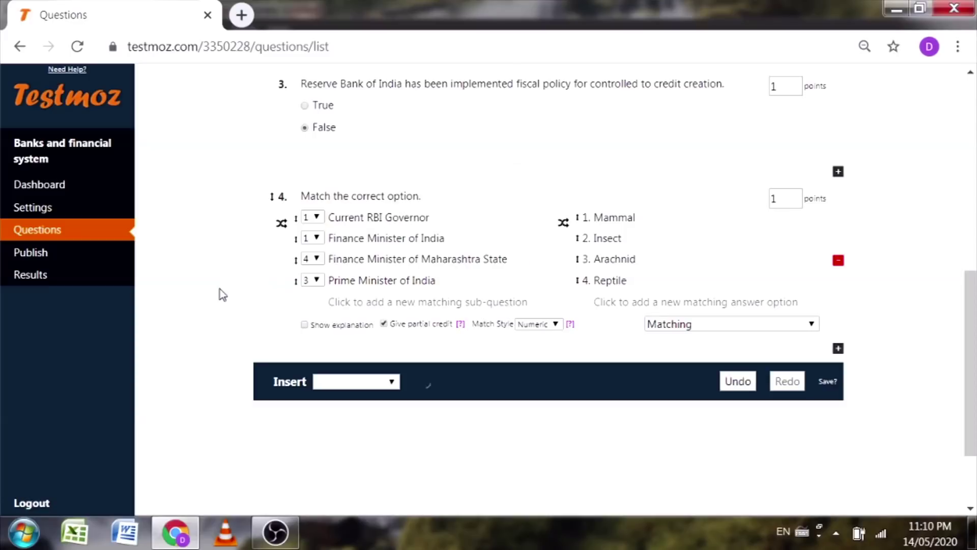
Step: Overwrite the Mammal, Insect, Arachnid and Reptile answers with the four office-holders' names
double_click(654, 218)
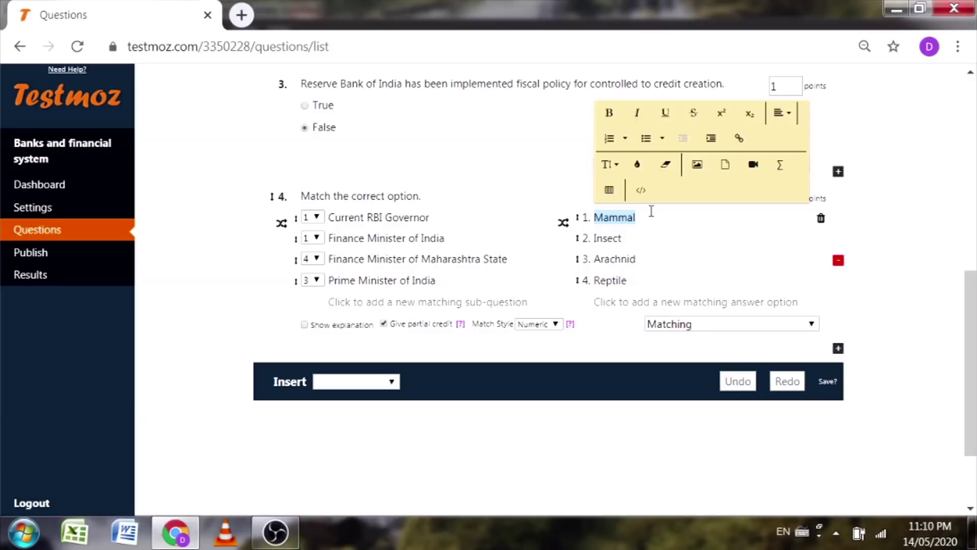
text(Shak)
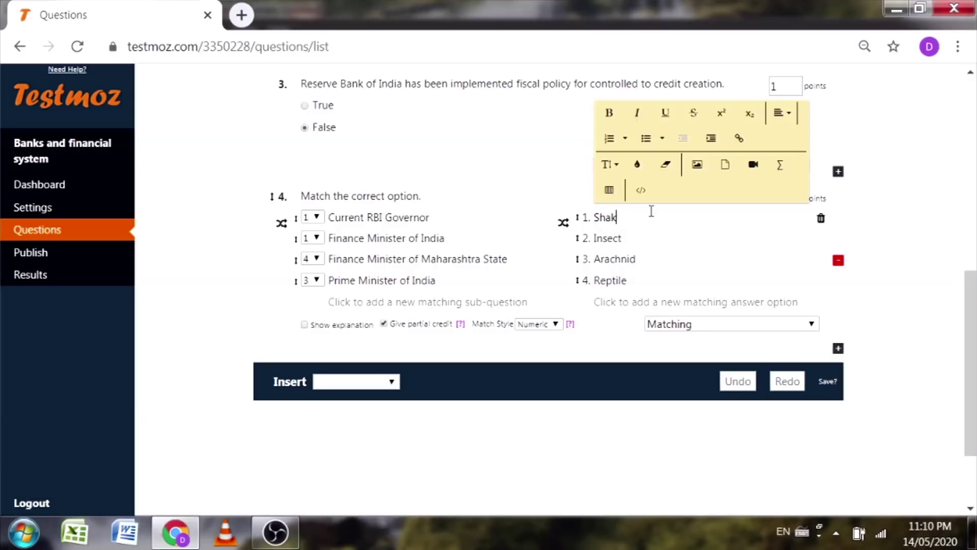
text(tikan t)
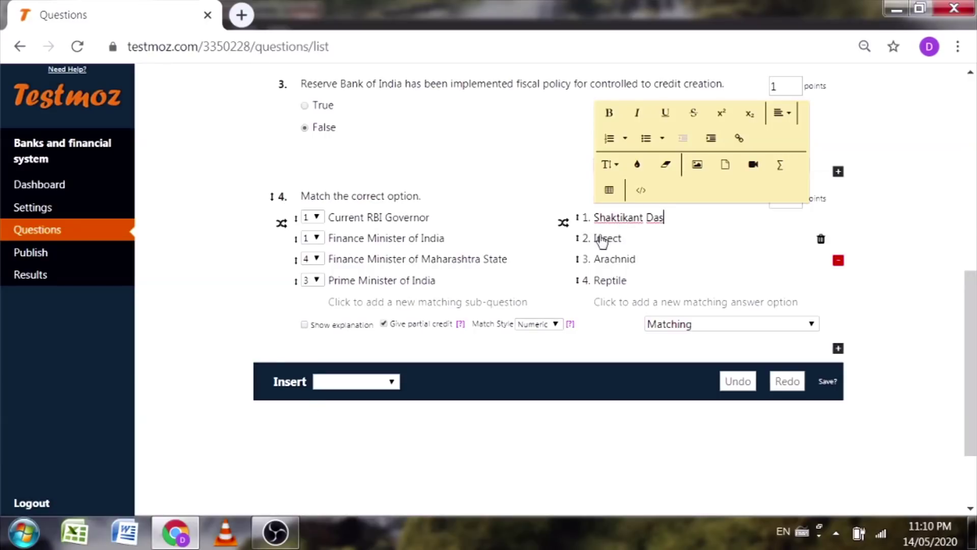
double_click(605, 238)
text(Ni)
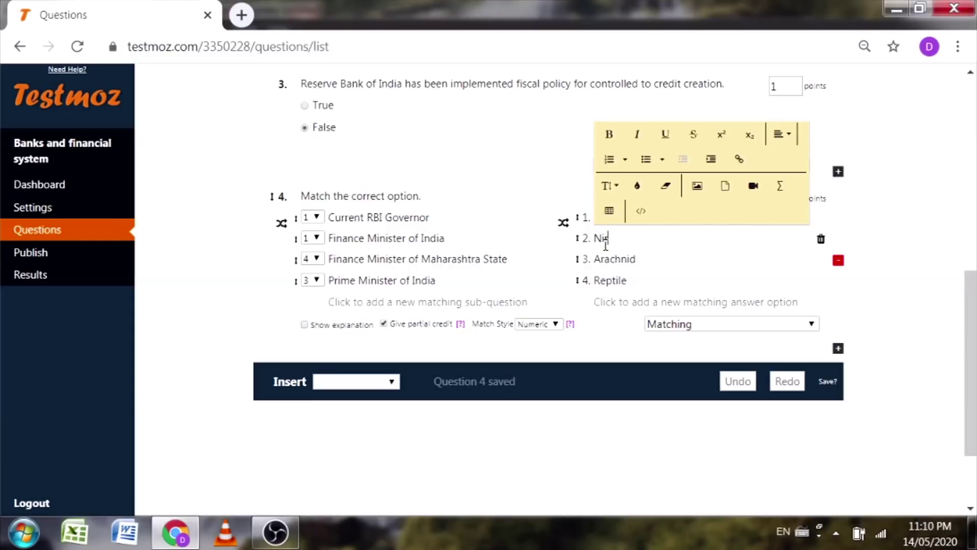
text(rmala Sitar)
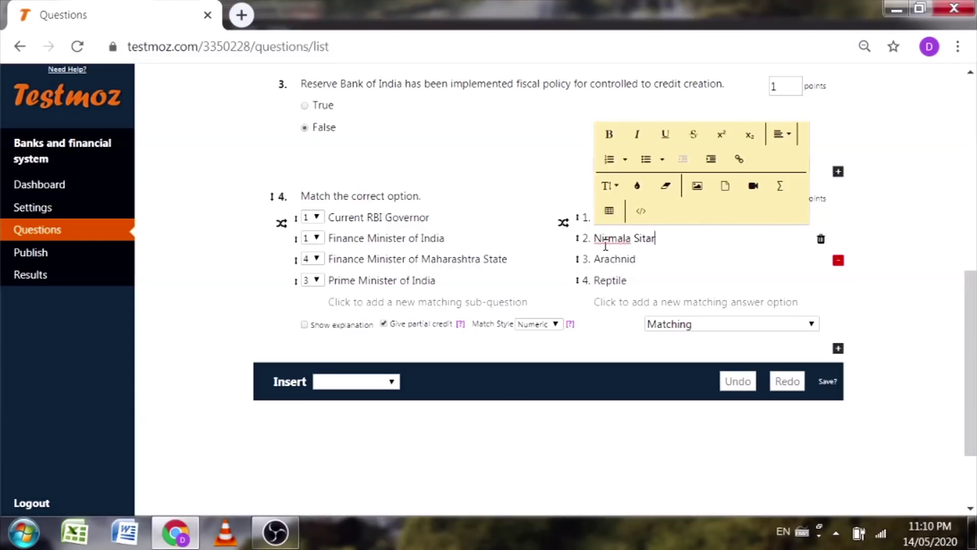
text(aman)
double_click(611, 260)
text(Ajt)
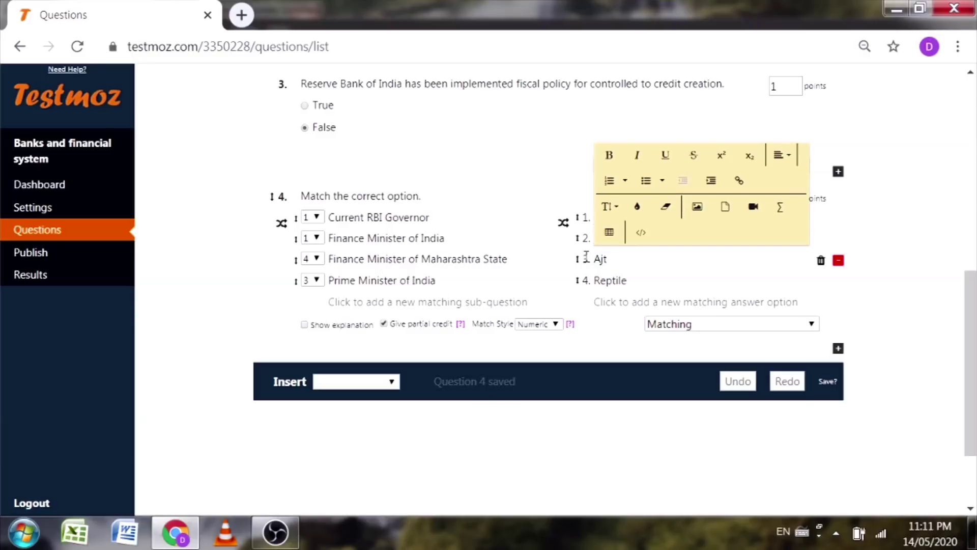
key(BackSpace)
text(it Pawar)
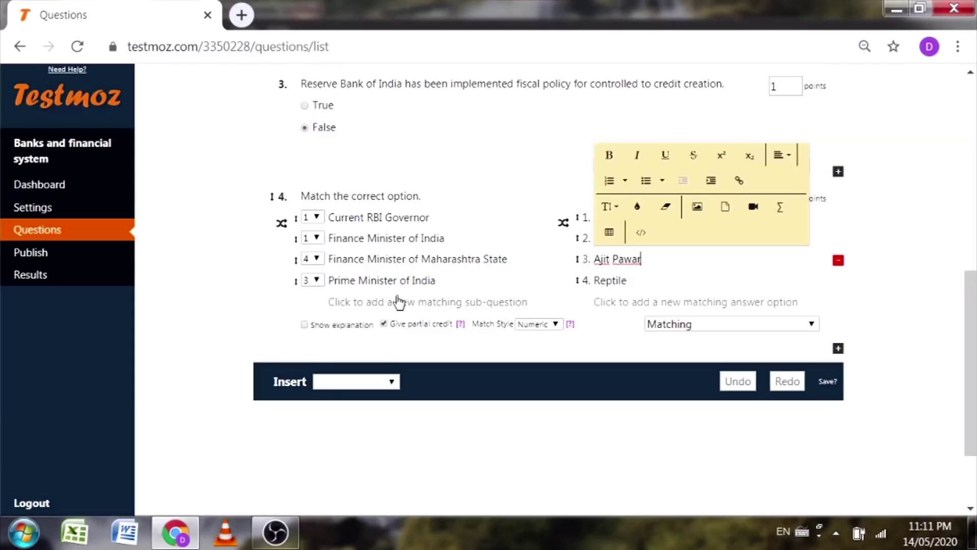
double_click(641, 283)
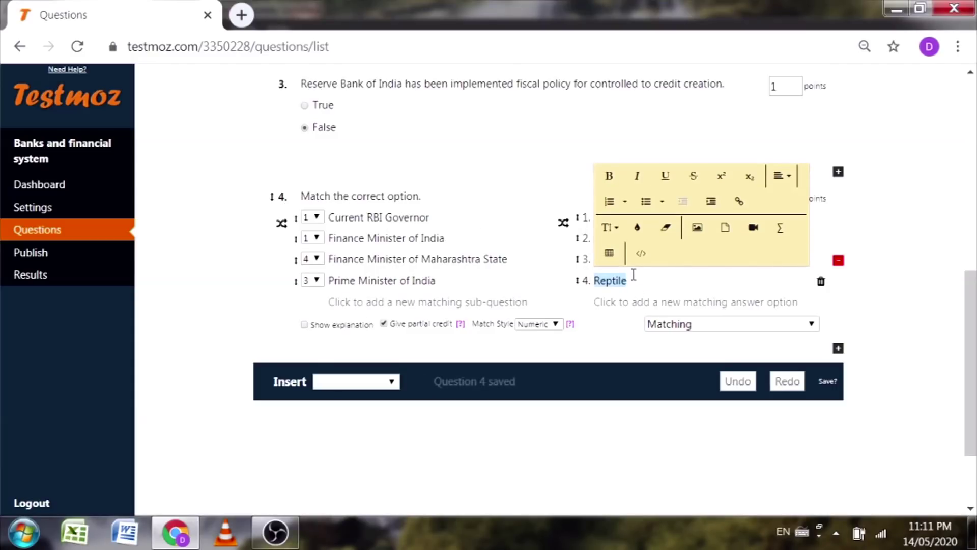
text(Narend)
text(ra Modi)
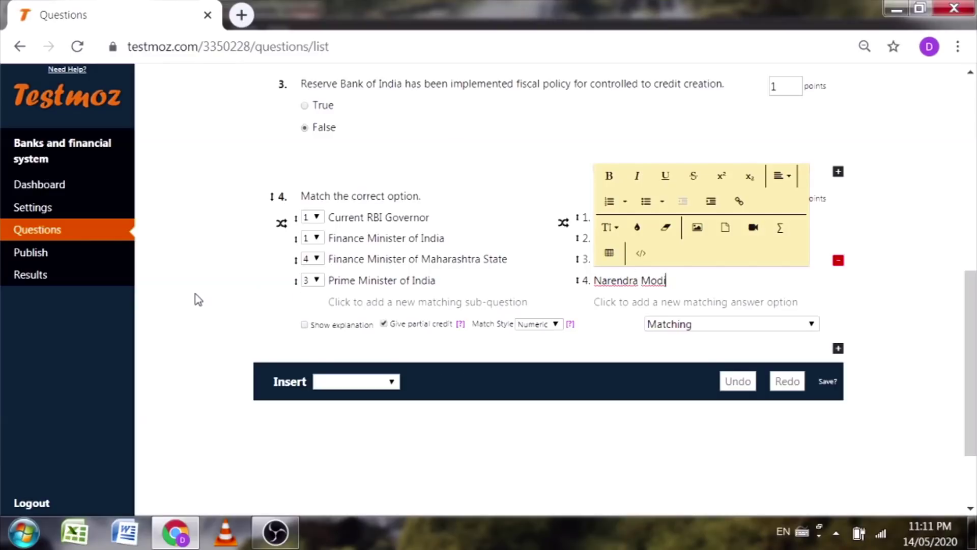
click(209, 306)
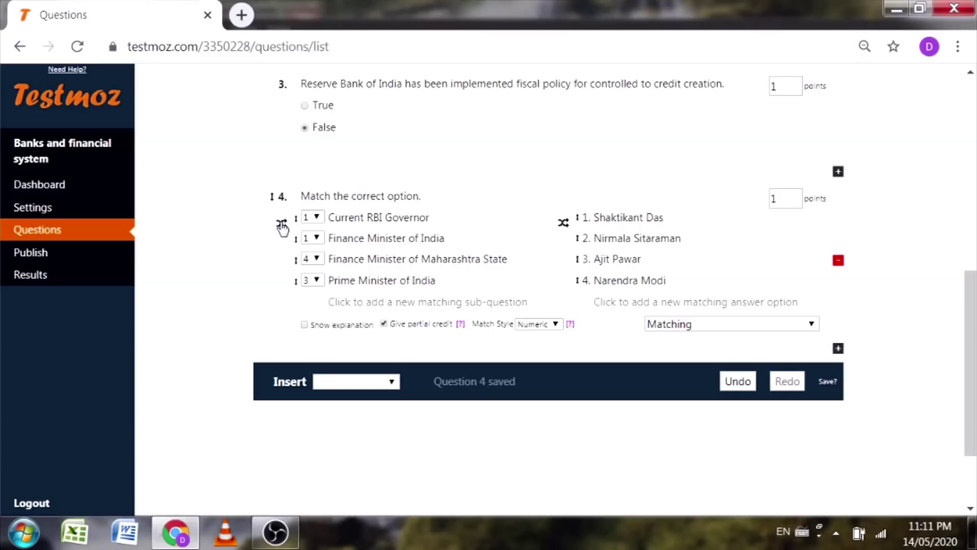
Step: Match the four roles with answers 1, 2, 3 and 4 in order
click(316, 218)
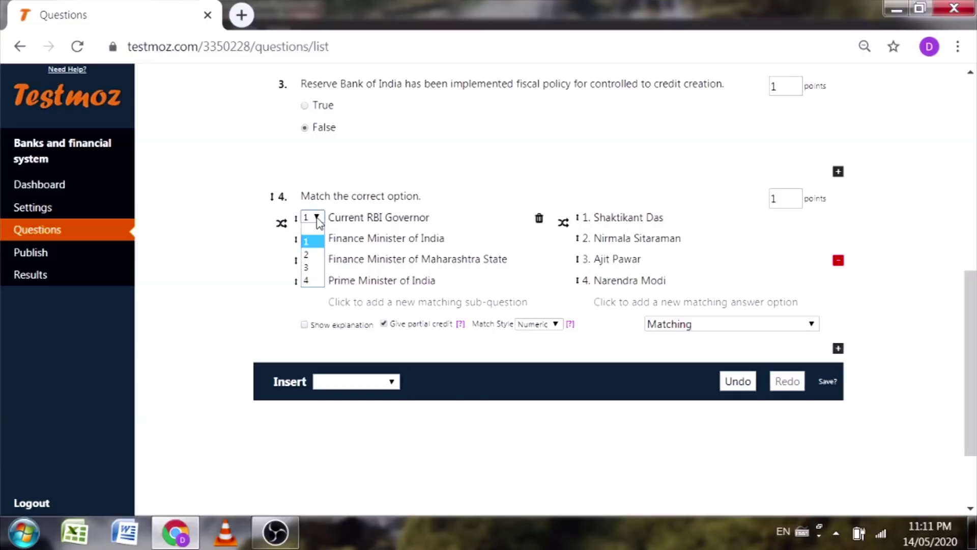
click(323, 241)
click(323, 241)
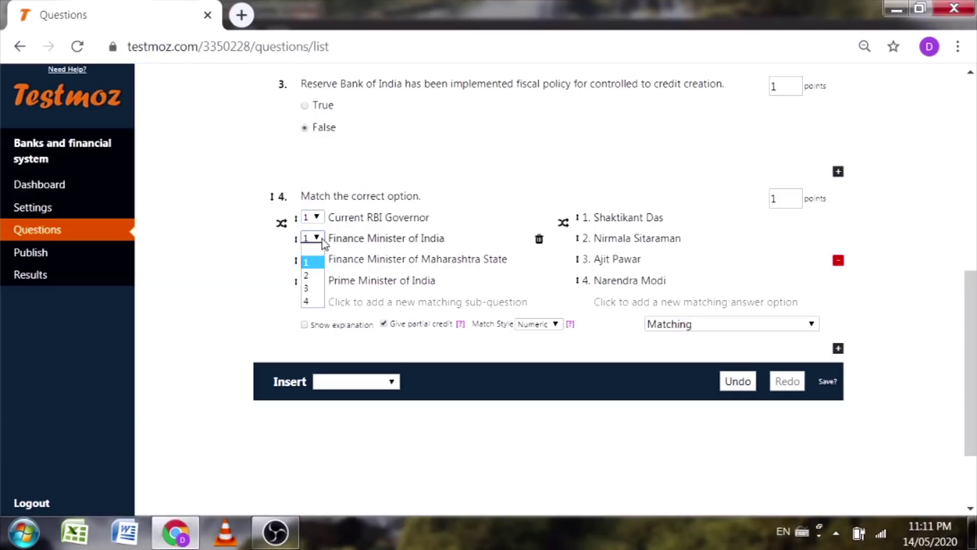
click(309, 277)
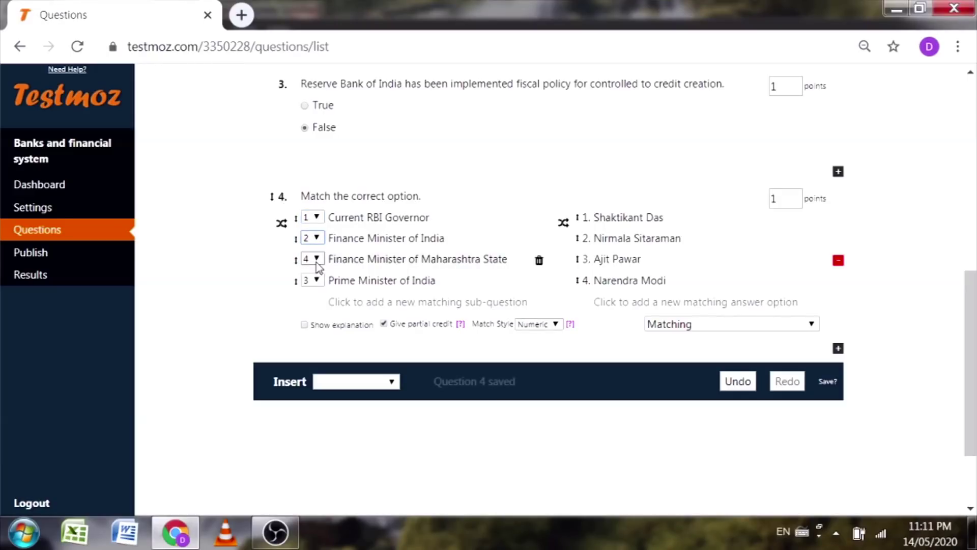
click(316, 259)
click(313, 310)
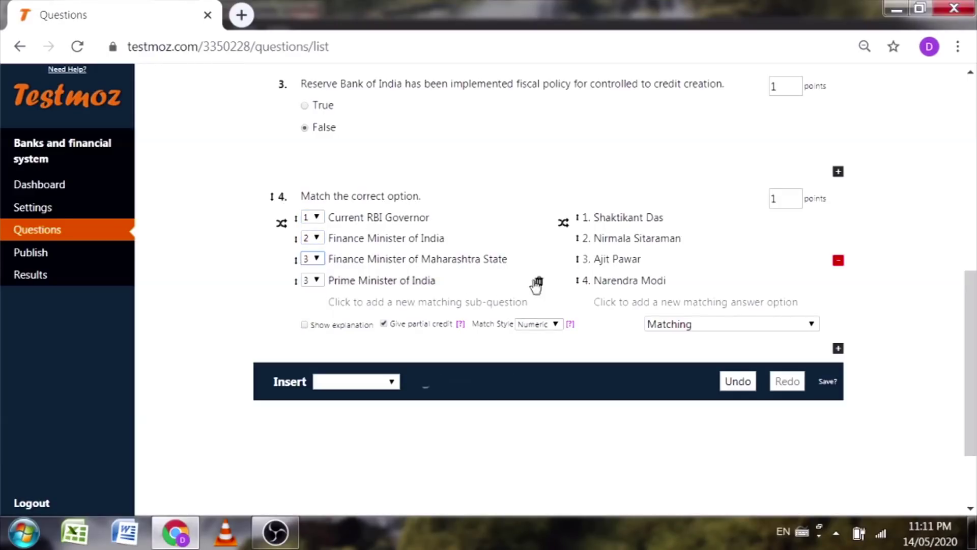
click(316, 280)
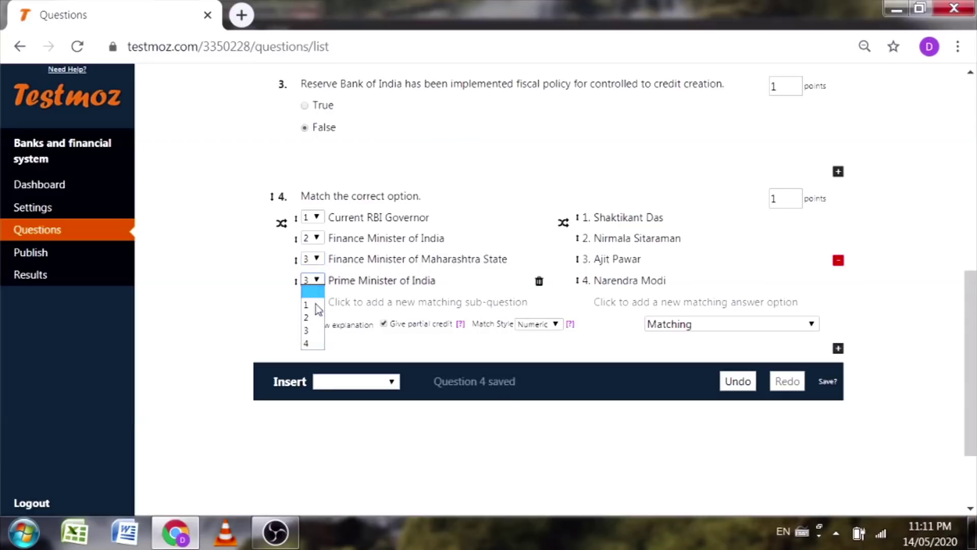
click(315, 342)
click(191, 261)
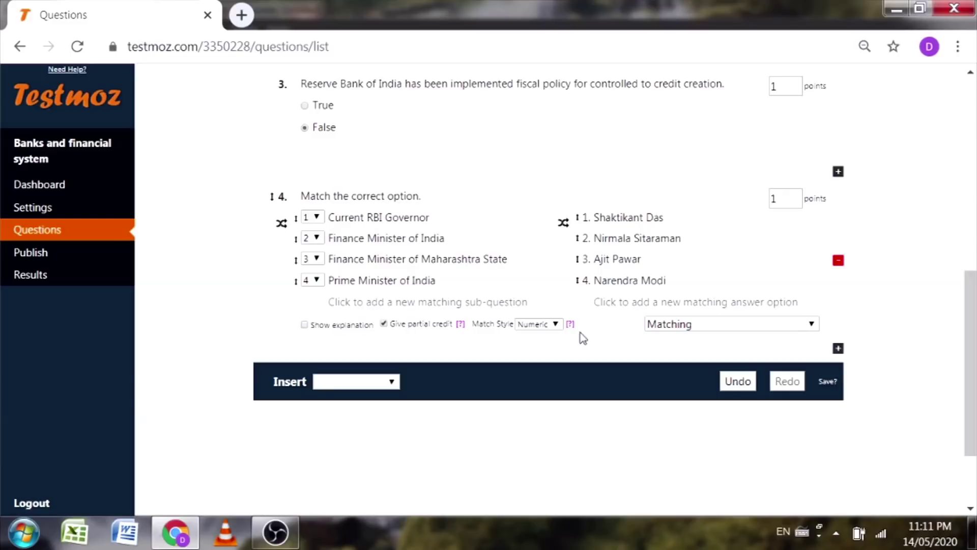
Step: Add a fifth, unmatched answer option naming a former RBI governor
click(606, 304)
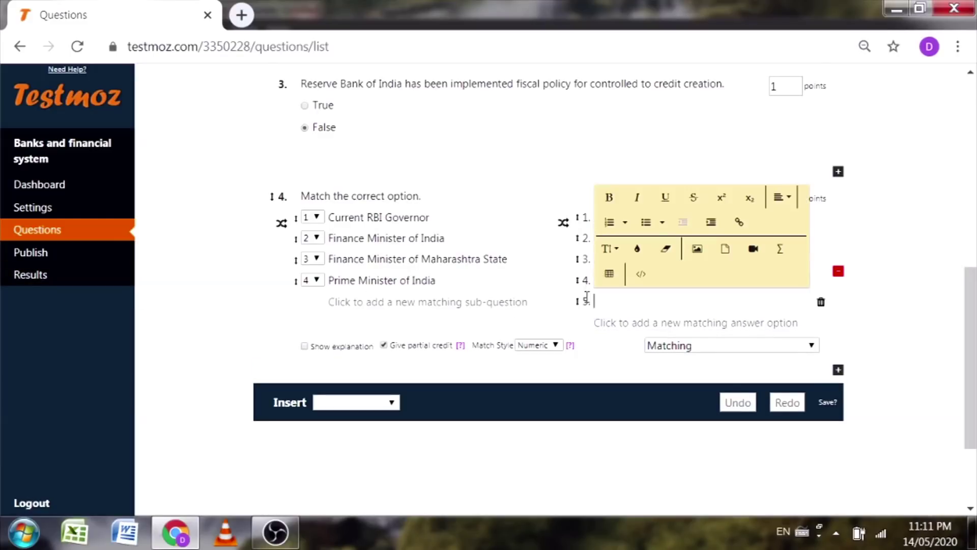
text(Raghuram)
key(BackSpace)
key(BackSpace)
key(BackSpace)
key(BackSpace)
key(BackSpace)
key(BackSpace)
key(BackSpace)
key(BackSpace)
key(BackSpace)
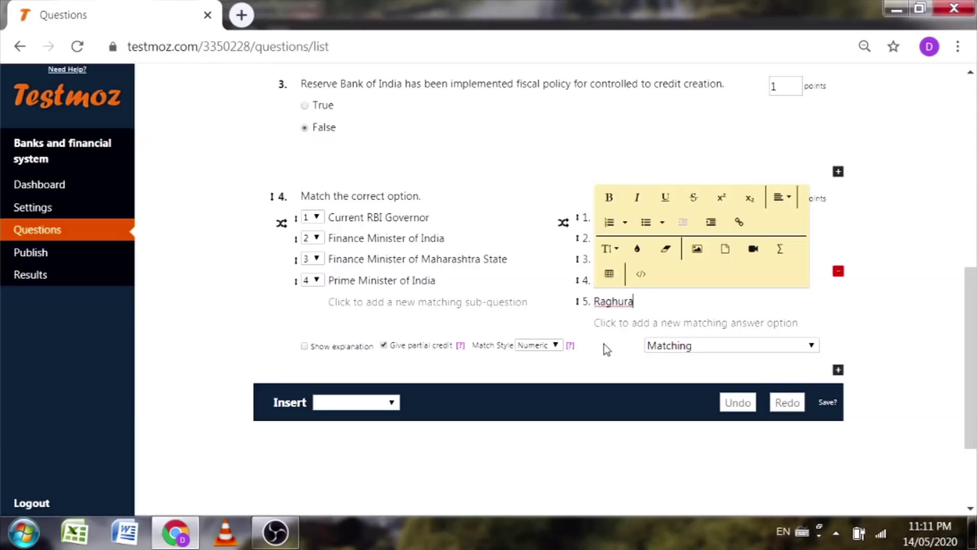
text(Urjit Patel)
click(196, 290)
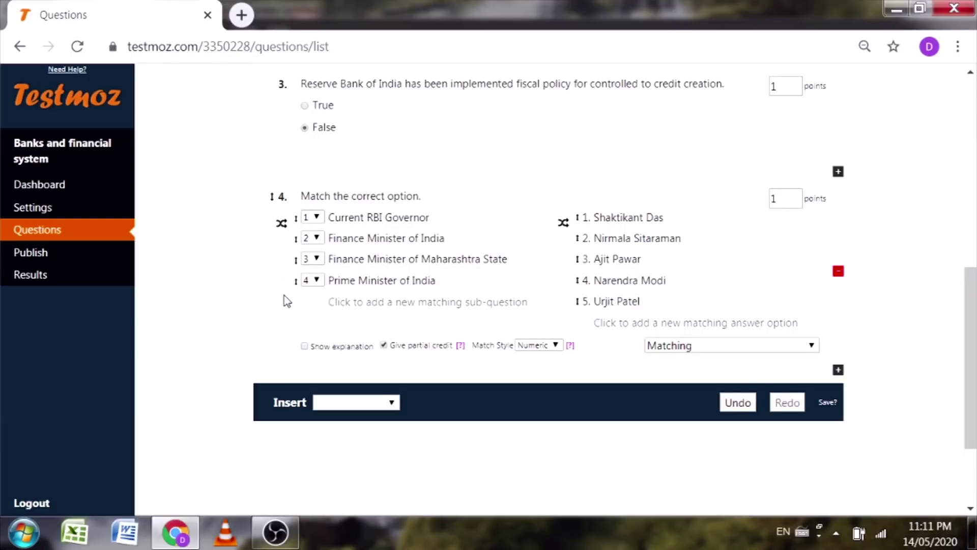
Step: Insert a fill-in-the-blank question: 'Which methods are used by RBI to control the money supply in the economy?'
scroll(286, 301, down, 2)
click(393, 314)
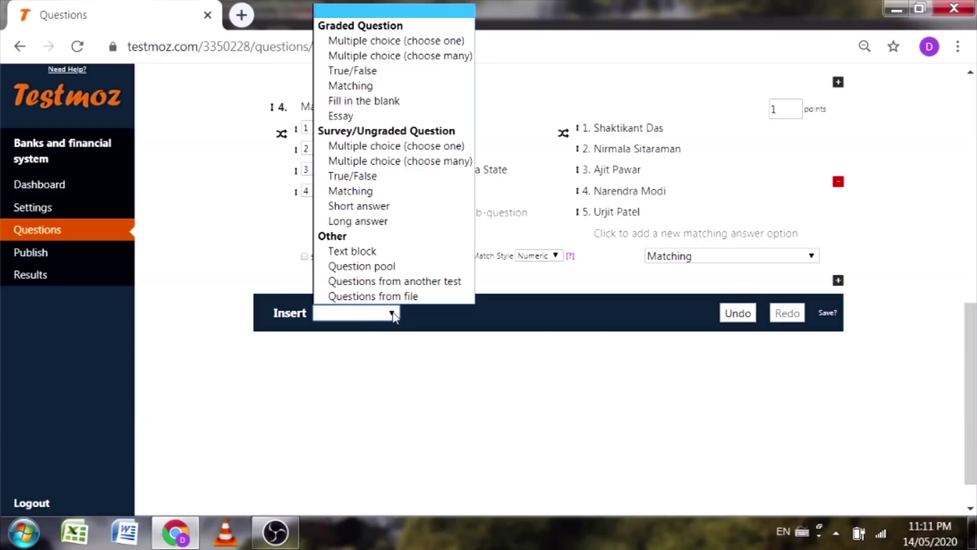
click(359, 101)
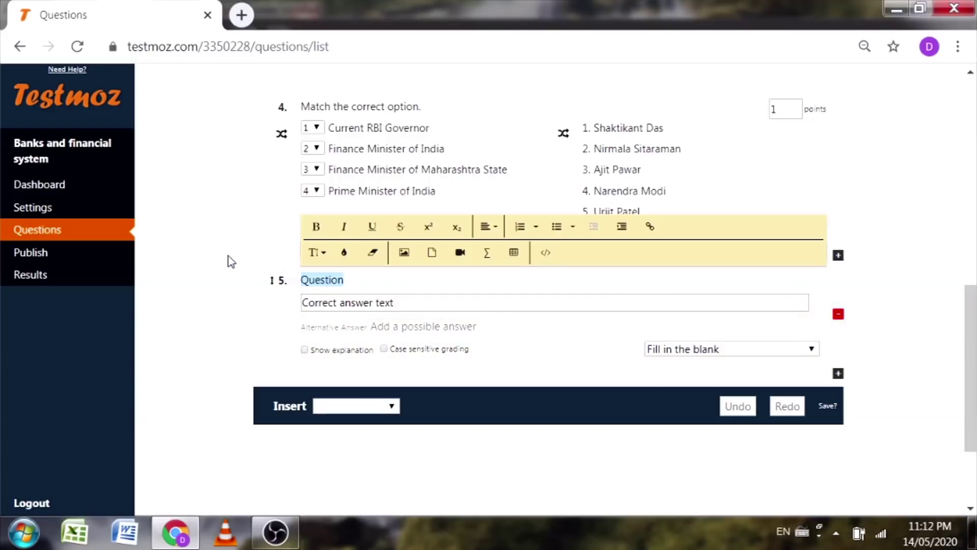
text(Which)
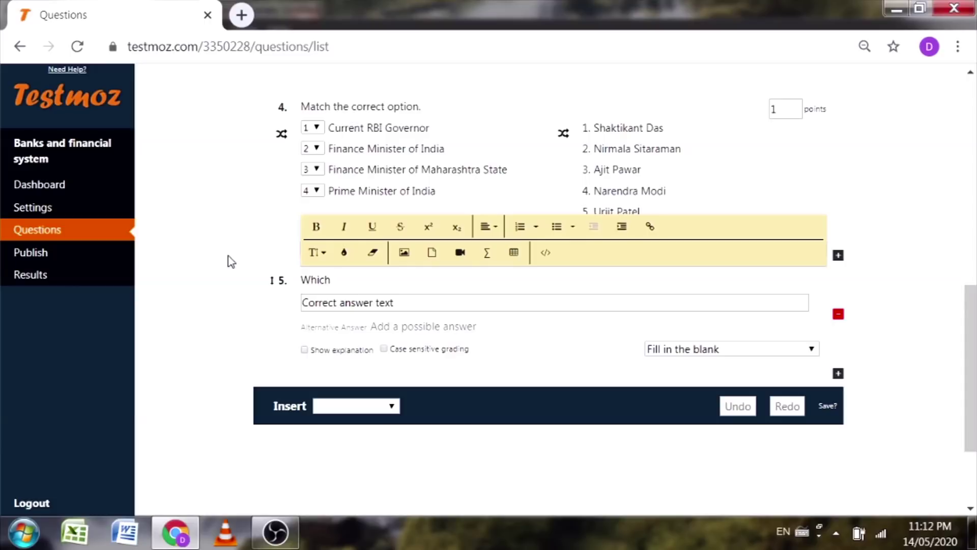
text( mehtods are us)
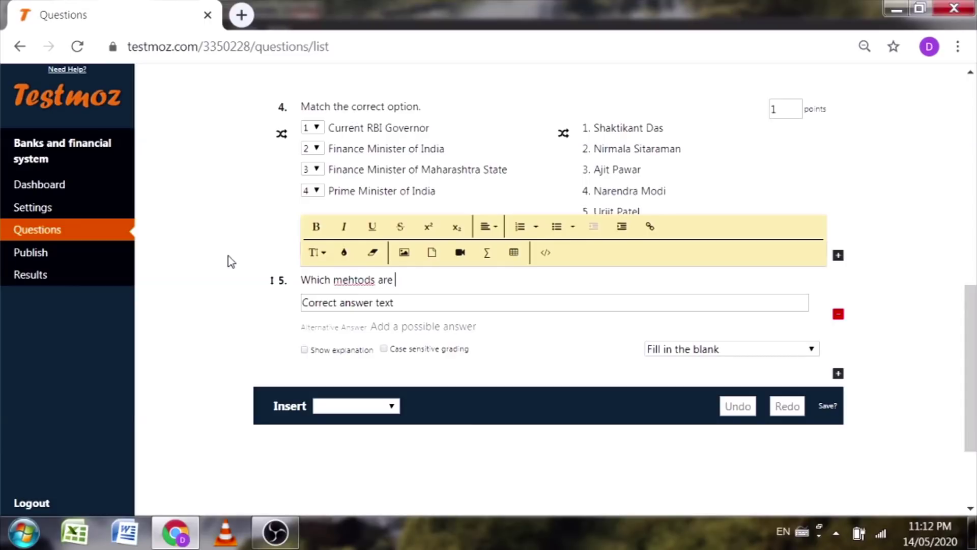
key(BackSpace)
key(BackSpace)
key(BackSpace)
key(BackSpace)
key(BackSpace)
key(BackSpace)
key(BackSpace)
key(BackSpace)
key(BackSpace)
key(BackSpace)
text(thods are used by RBI)
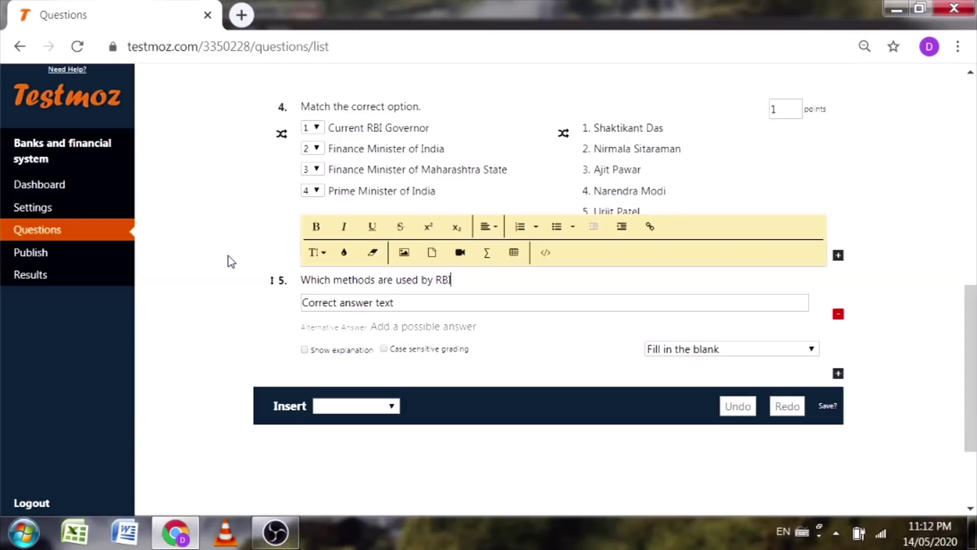
text( to control the money)
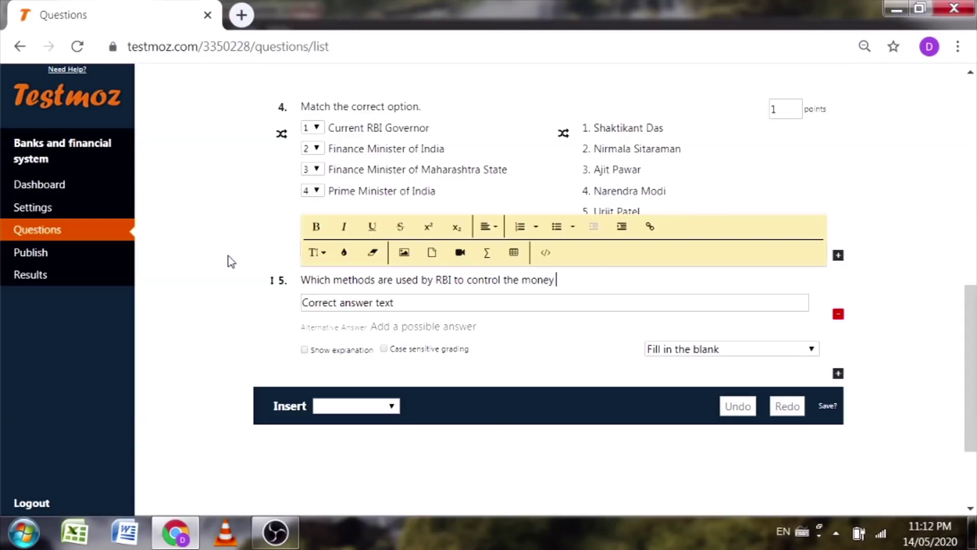
text( supply in the economy)
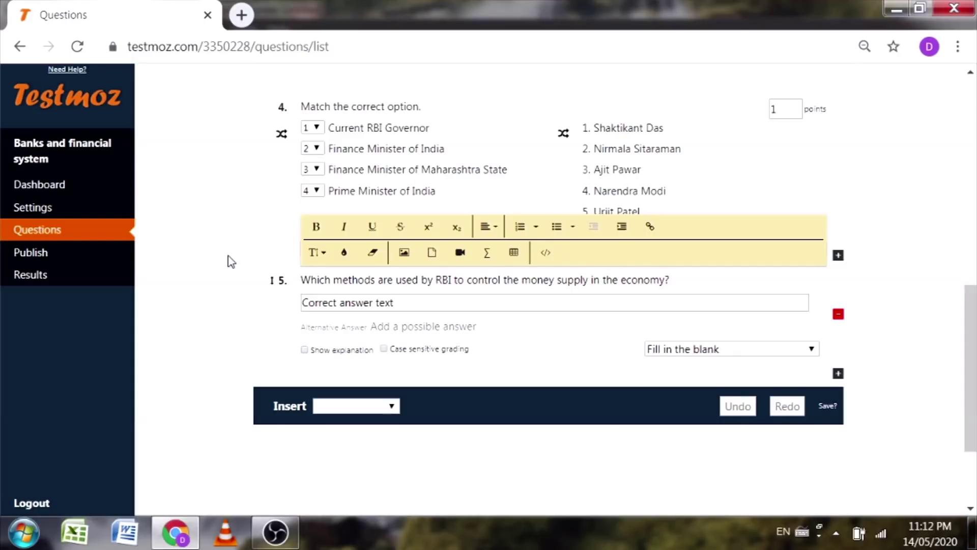
text(?)
Step: Set the answer 'Qualitative method and quantitative method' and add the reversed alternative answer
click(442, 301)
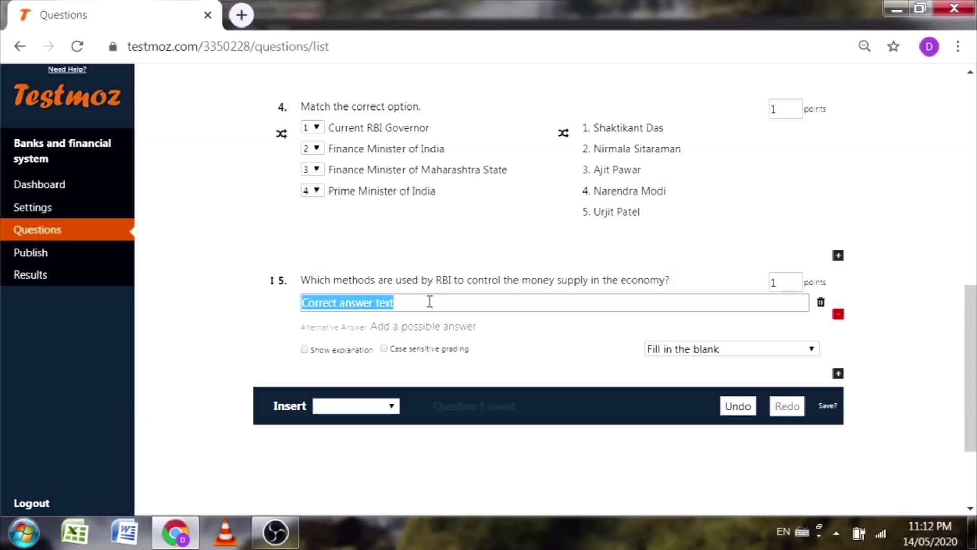
text(Qualitative)
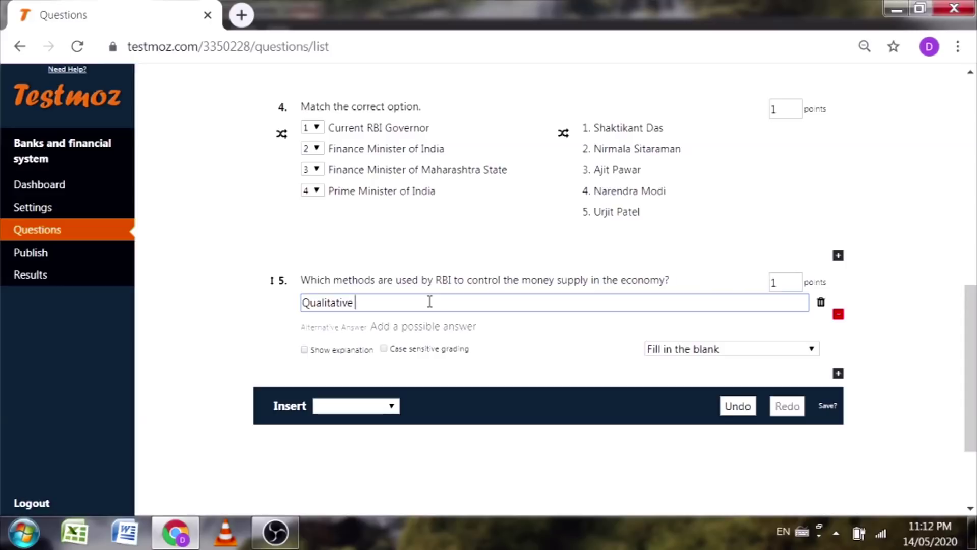
text( method and quantit)
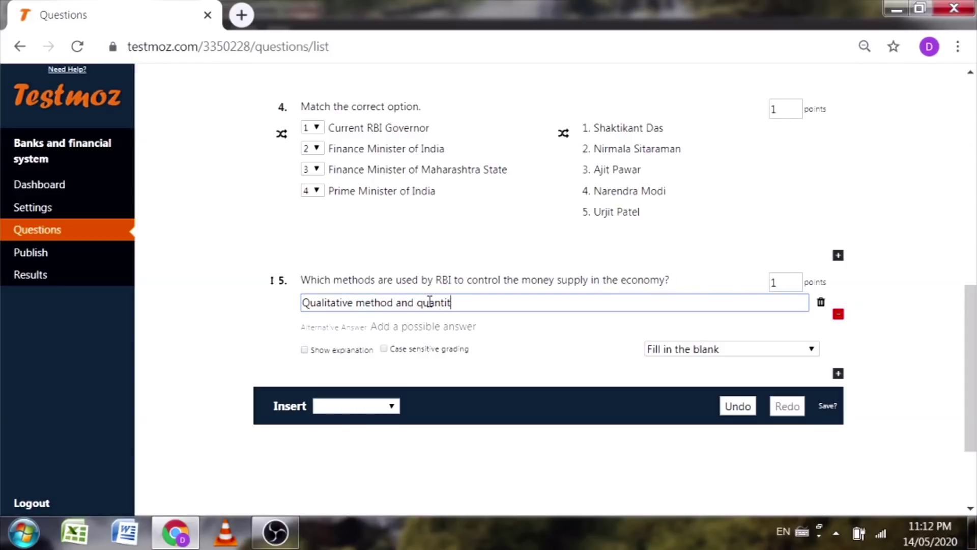
text(ative method)
click(203, 301)
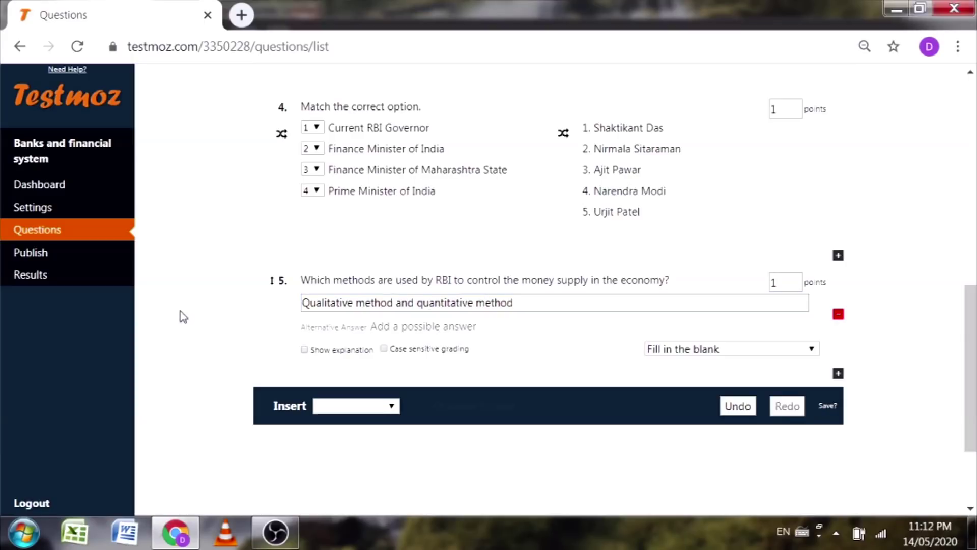
click(419, 328)
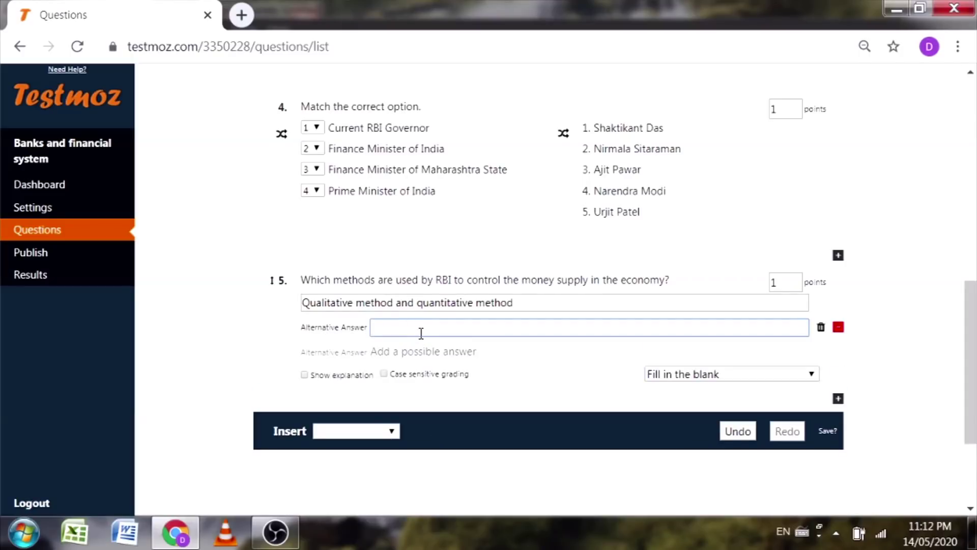
text(Quantitative method an)
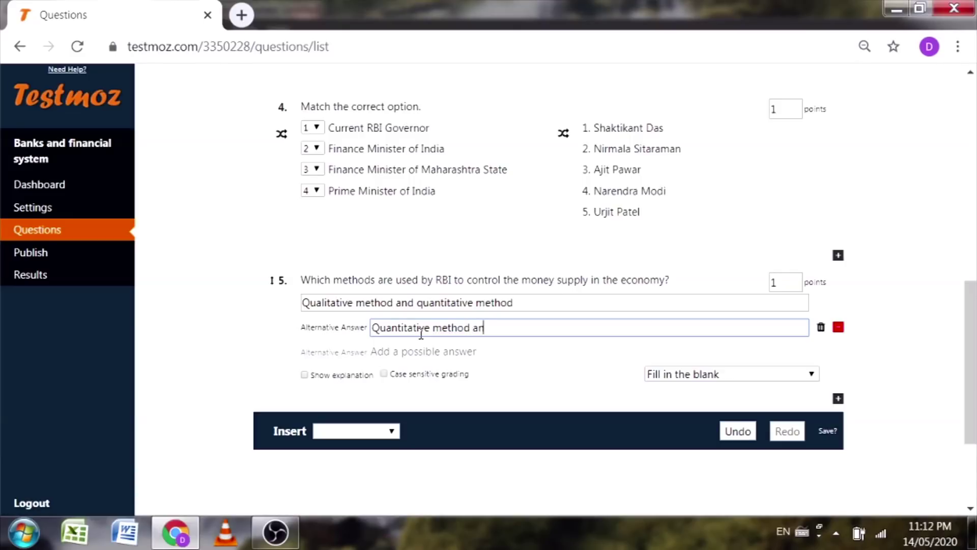
text(d qualitative method)
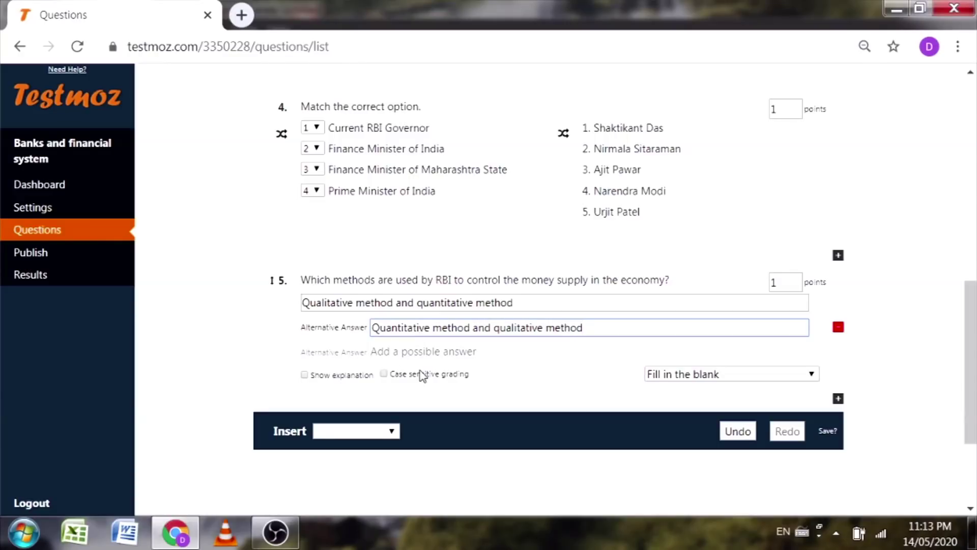
Step: Add alternatives 'qualitative and quantitative methods' and 'quantitative and qualitative methods' to question 5
click(452, 354)
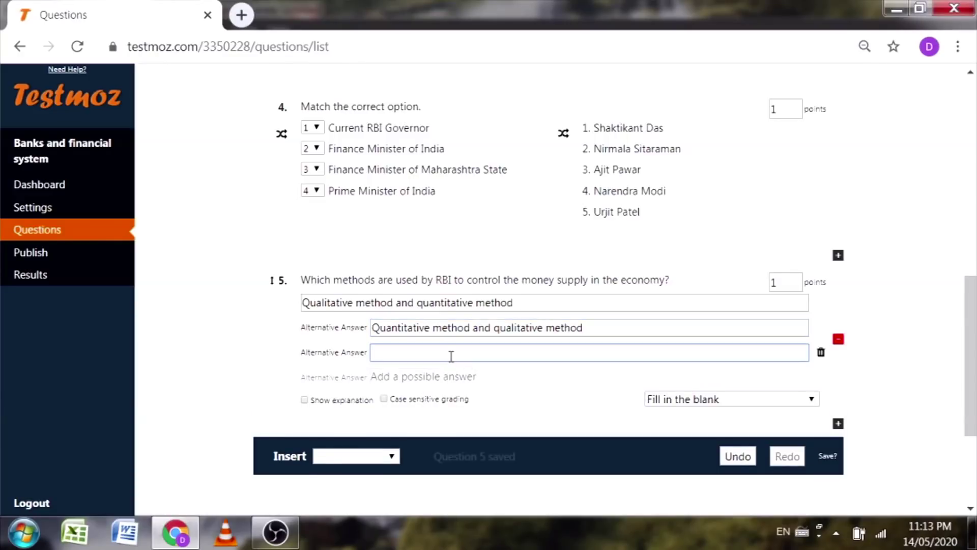
text(qu)
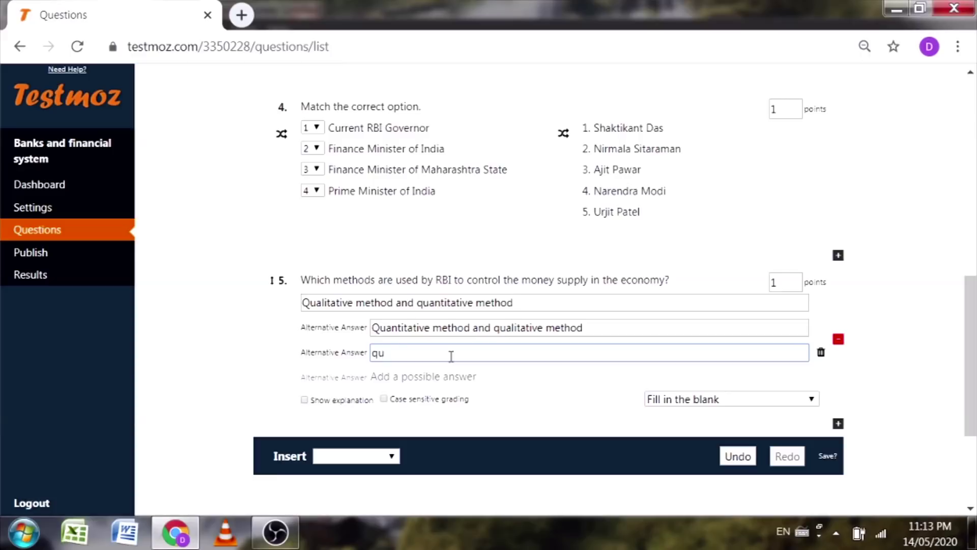
text(alitative and quan)
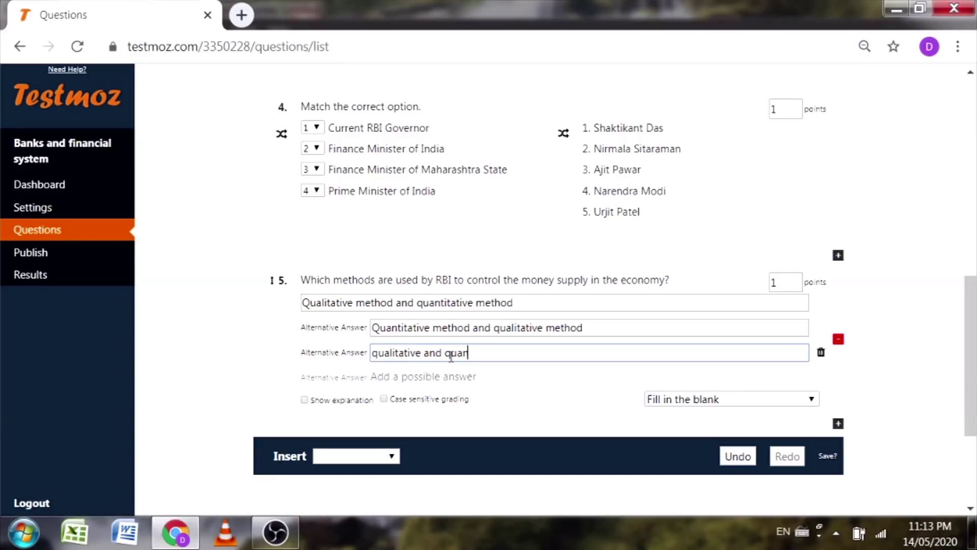
text(titative methods)
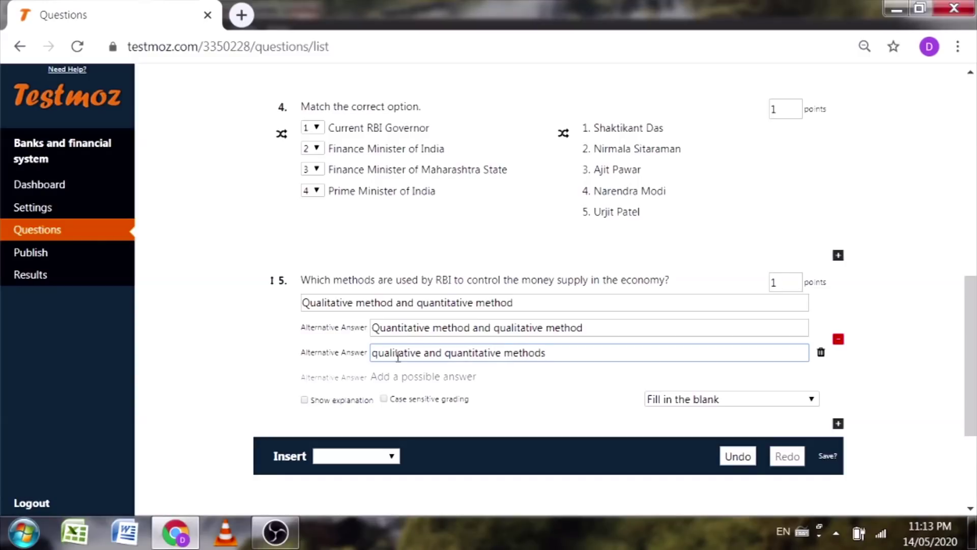
click(403, 377)
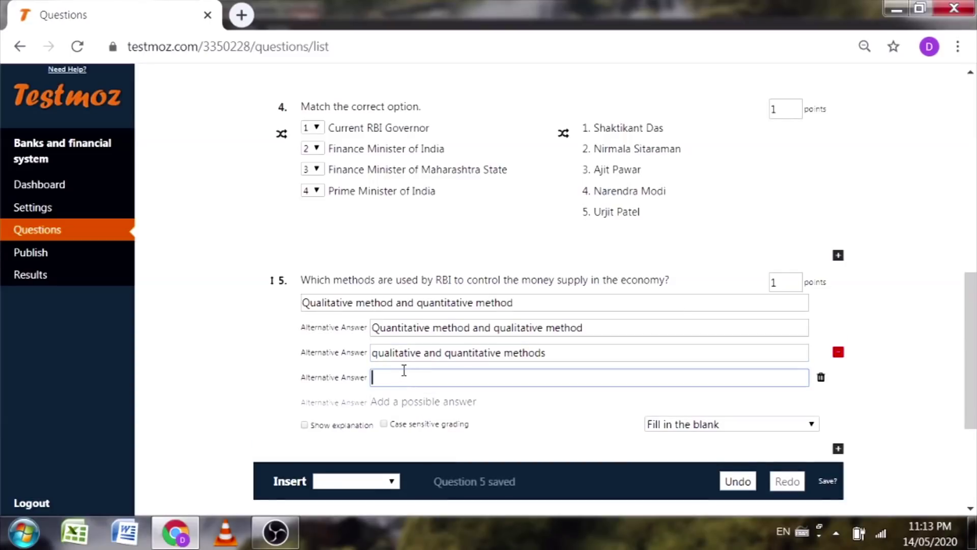
text(quant)
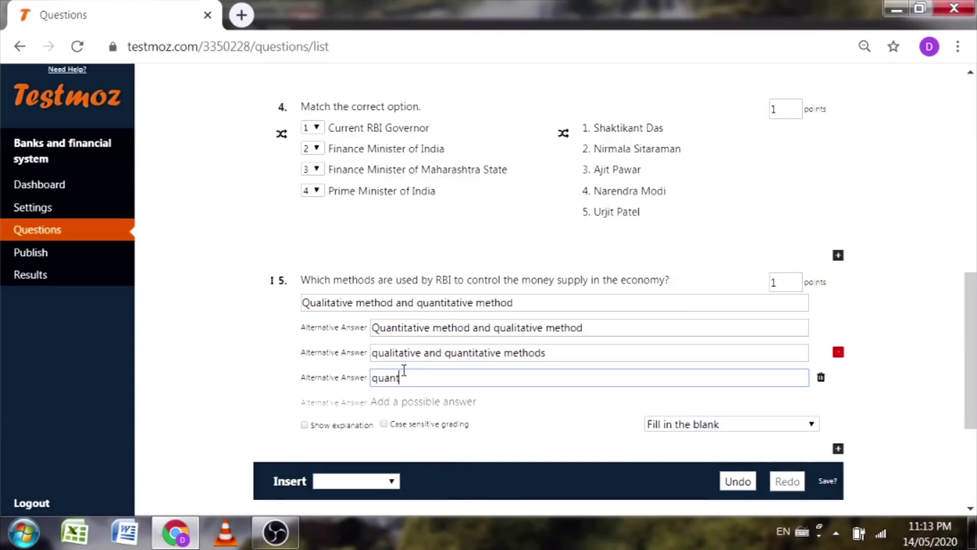
text(itative method)
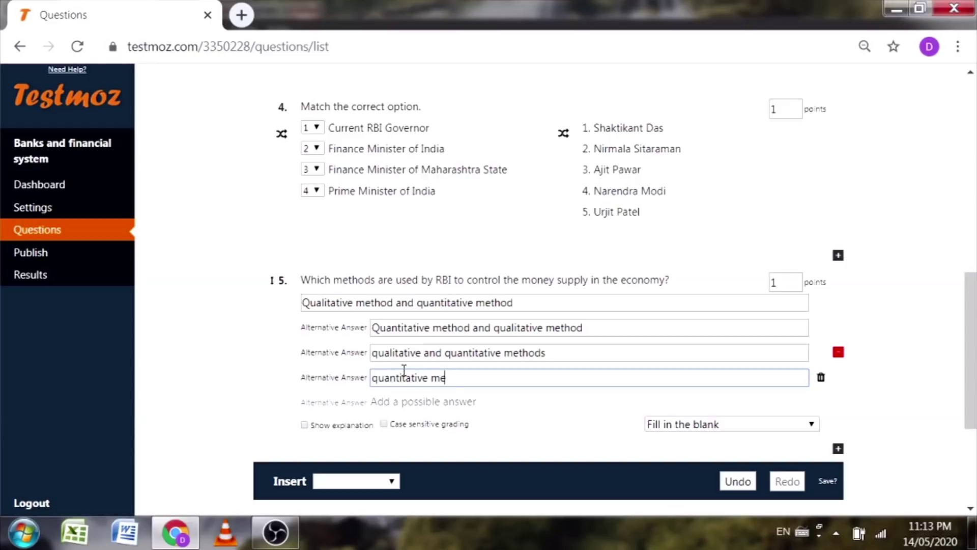
key(BackSpace)
key(BackSpace)
key(BackSpace)
text(and qualitative methods)
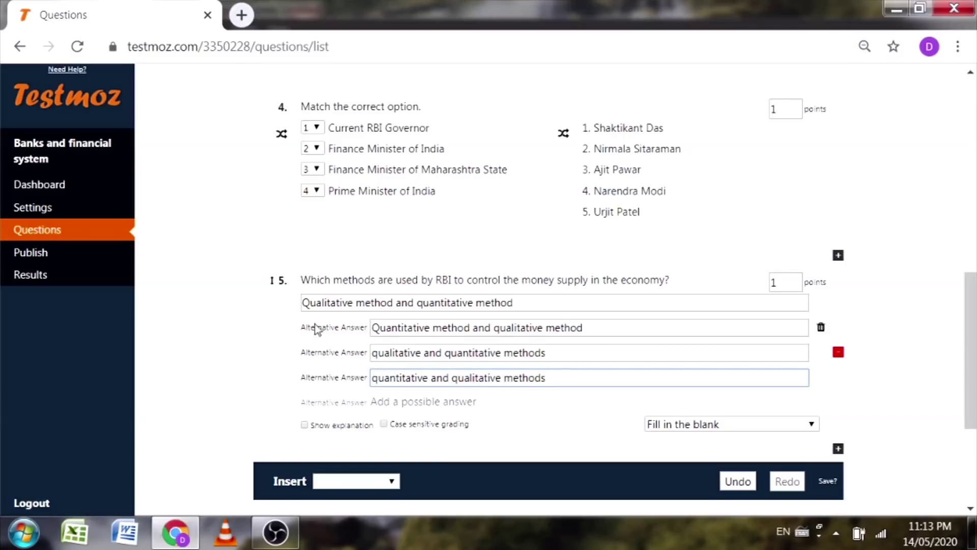
click(203, 342)
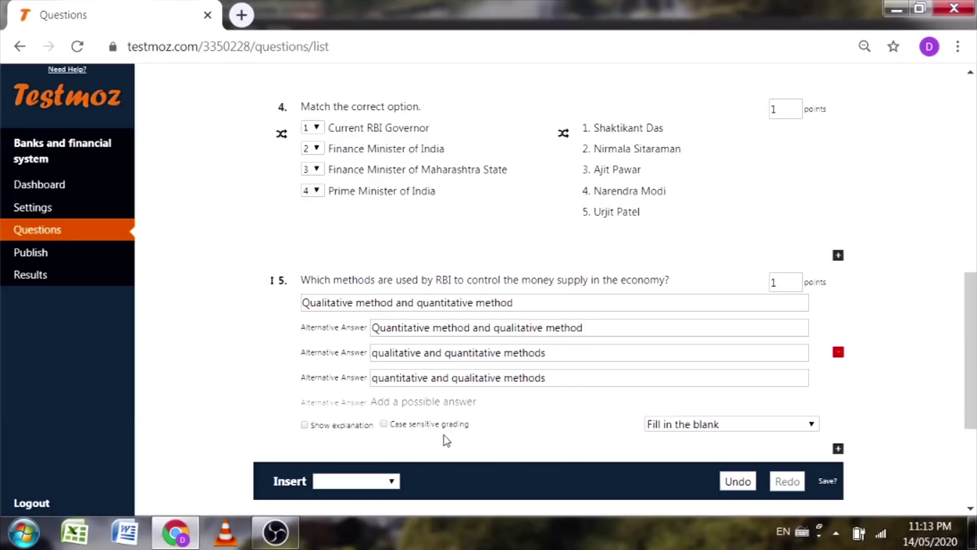
scroll(519, 438, down, 2)
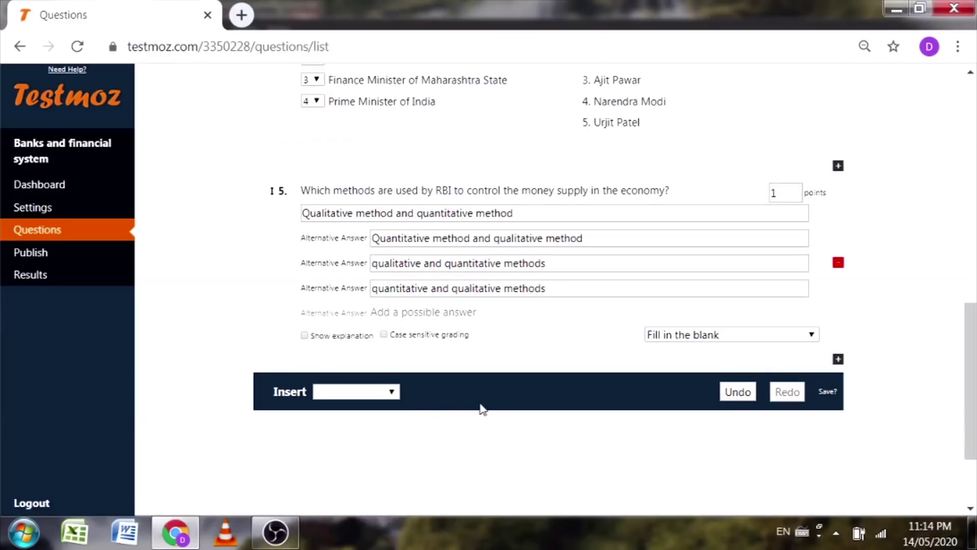
click(379, 393)
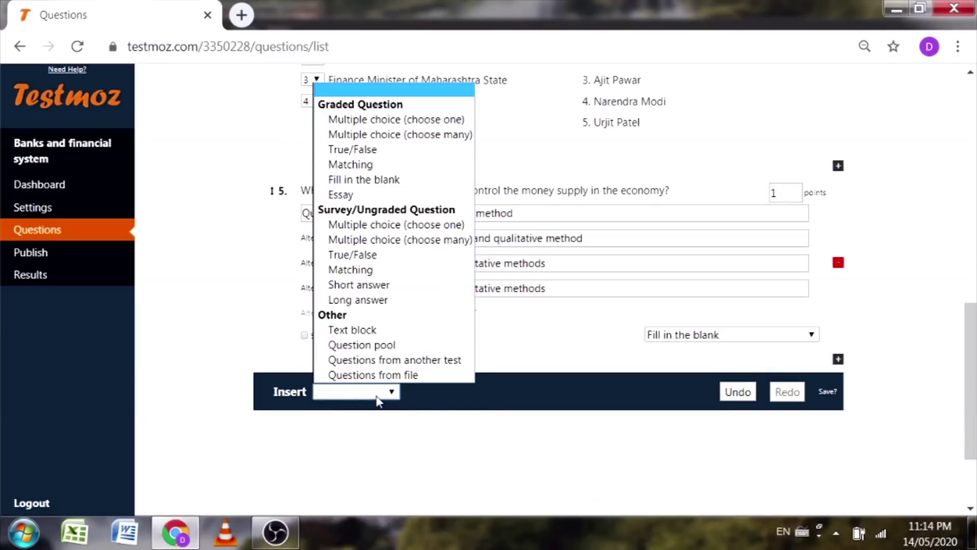
click(340, 195)
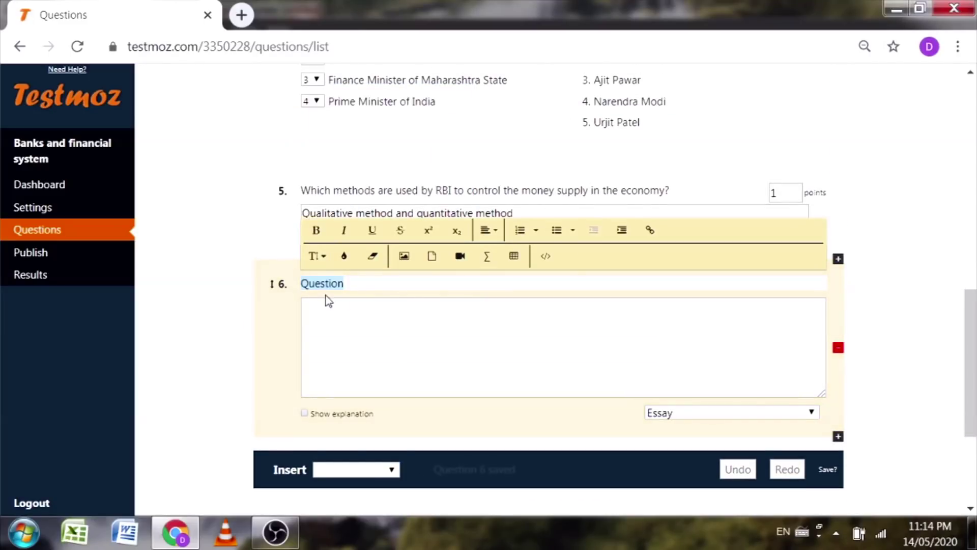
click(359, 325)
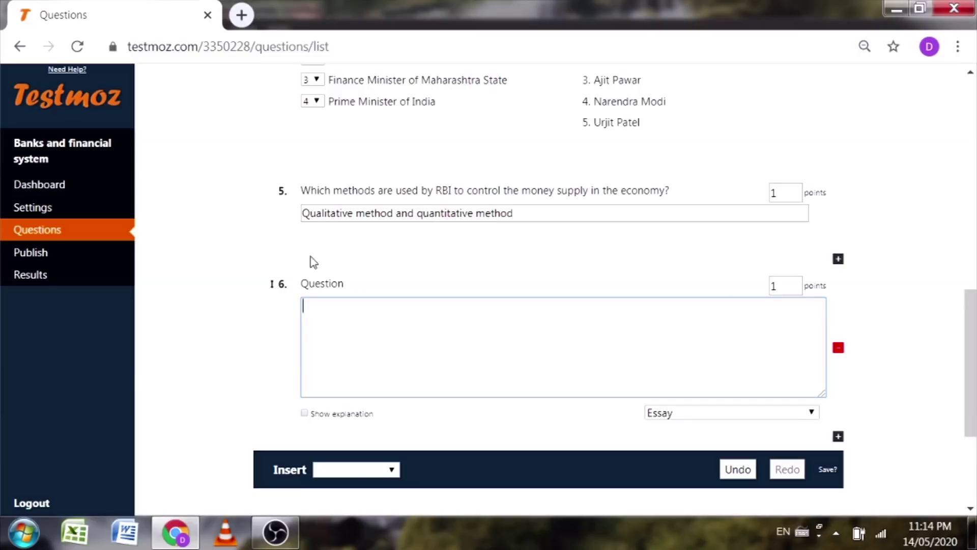
click(838, 350)
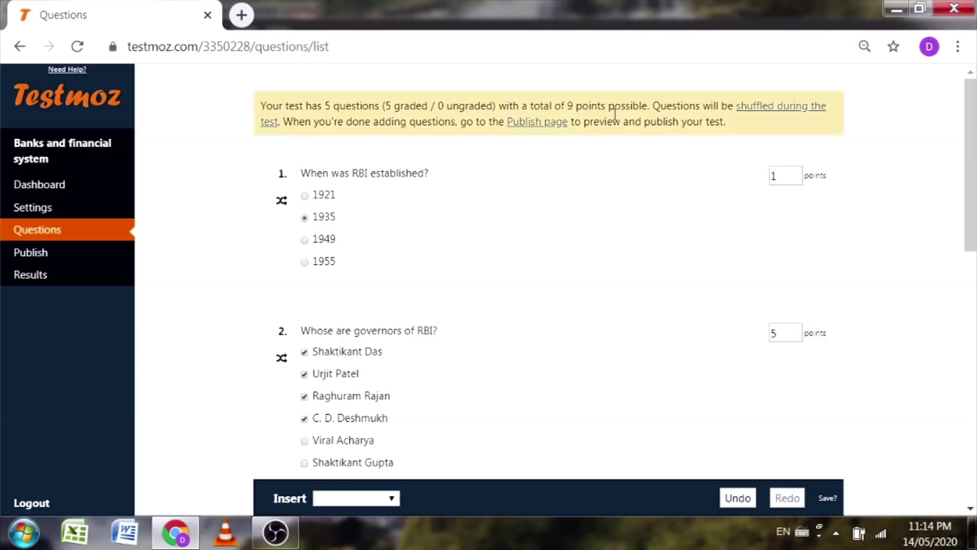
Step: Make question 4 worth 4 points, bringing the test total to 12
scroll(800, 257, down, 7)
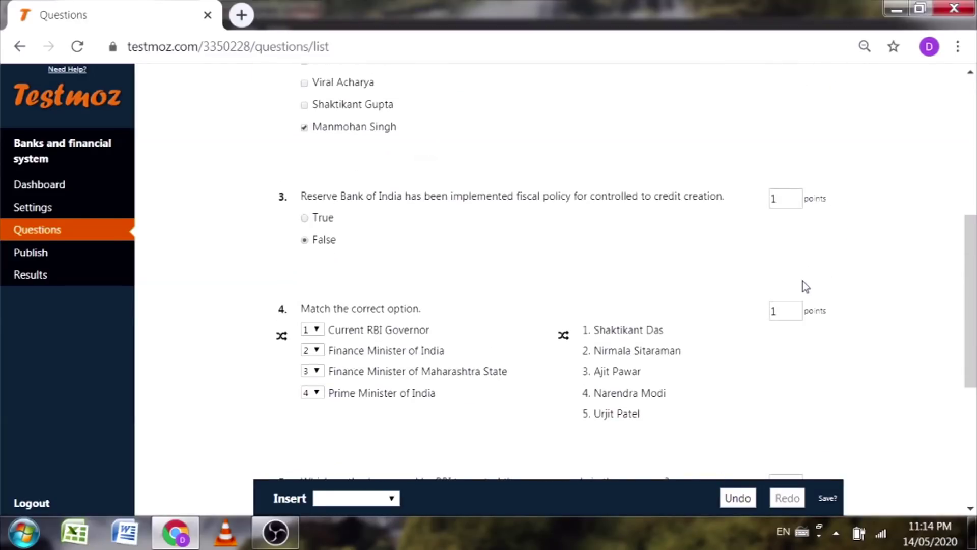
scroll(788, 207, down, 2)
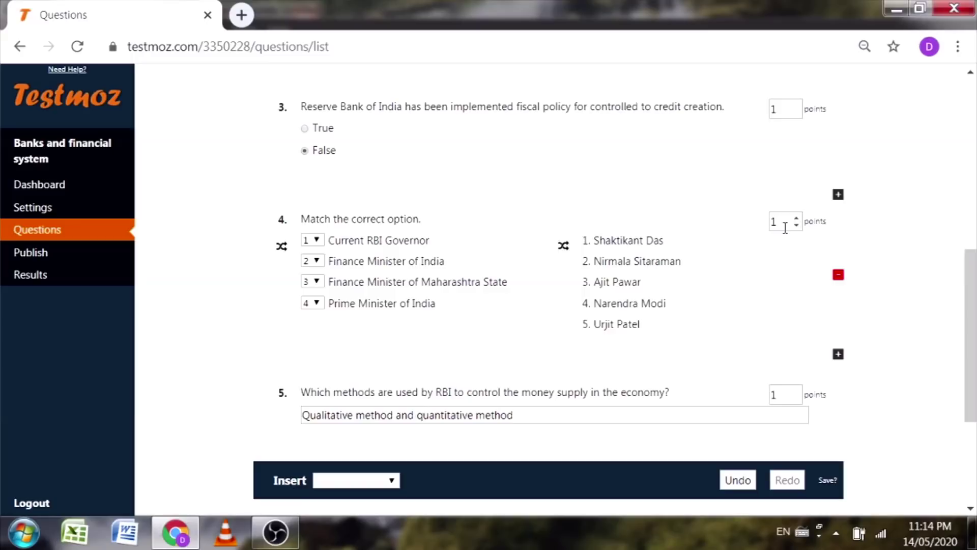
click(775, 222)
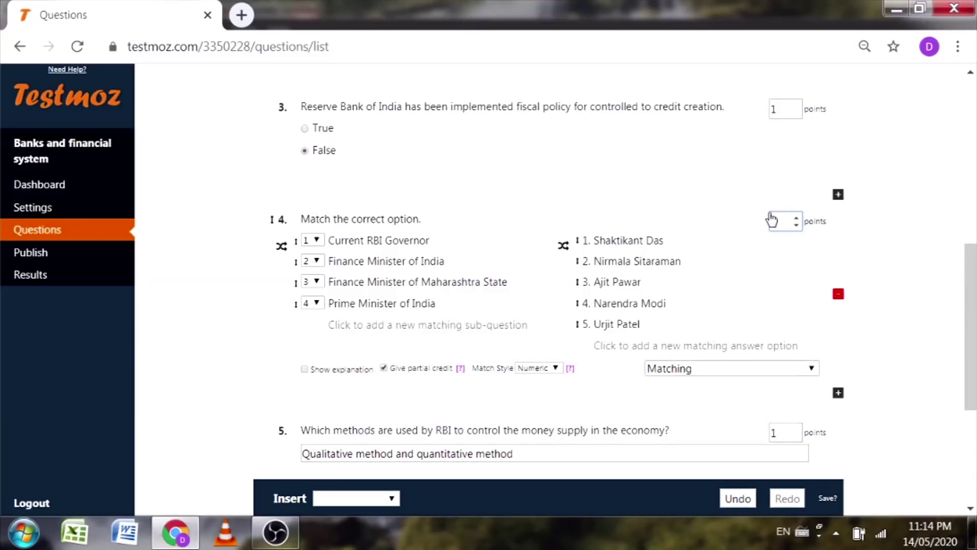
click(884, 242)
Step: Go to the test's Publish page from the left sidebar
scroll(892, 315, up, 8)
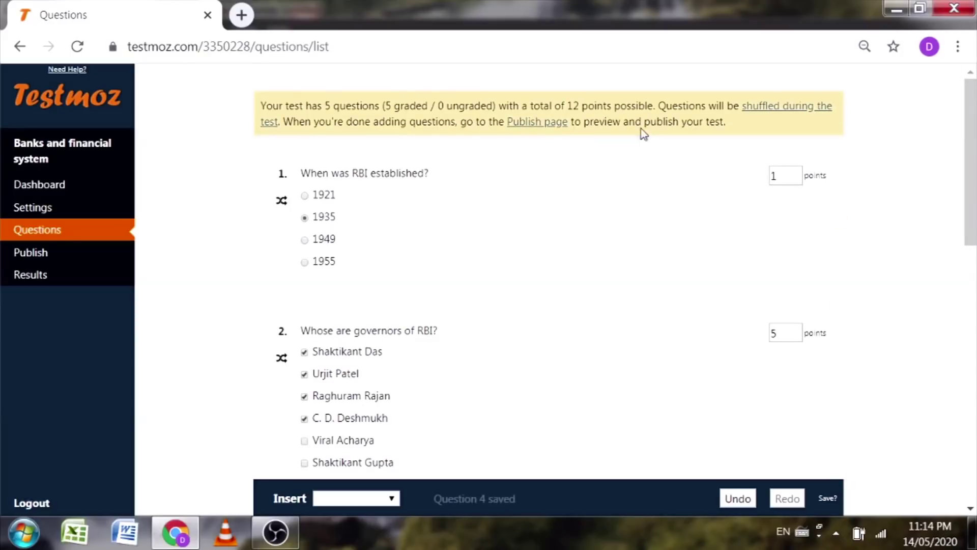
scroll(722, 238, down, 10)
scroll(666, 277, down, 2)
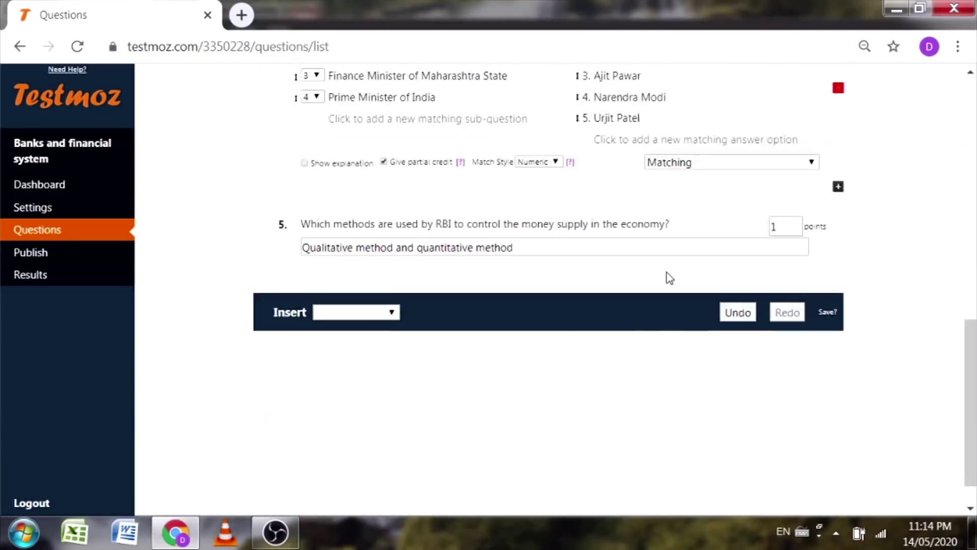
scroll(666, 277, up, 10)
scroll(216, 300, down, 10)
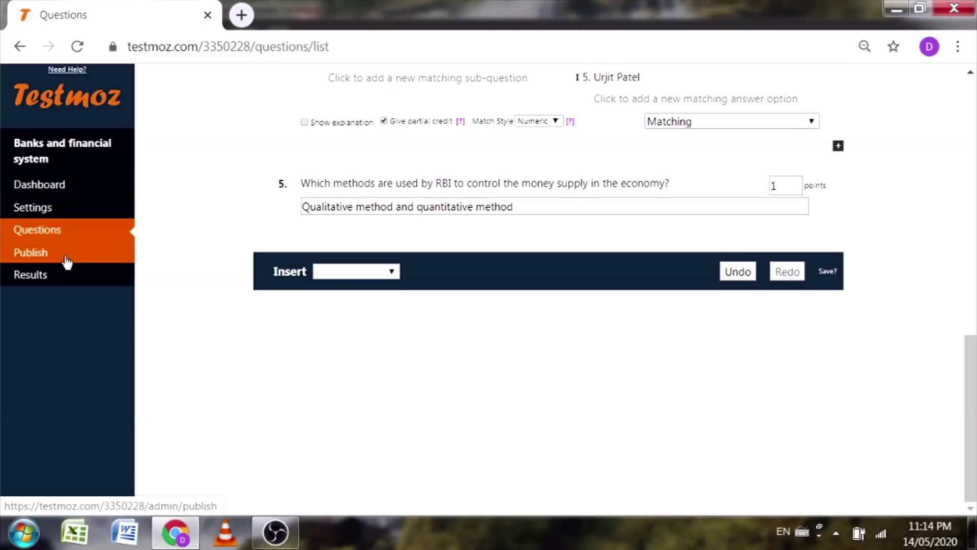
click(67, 261)
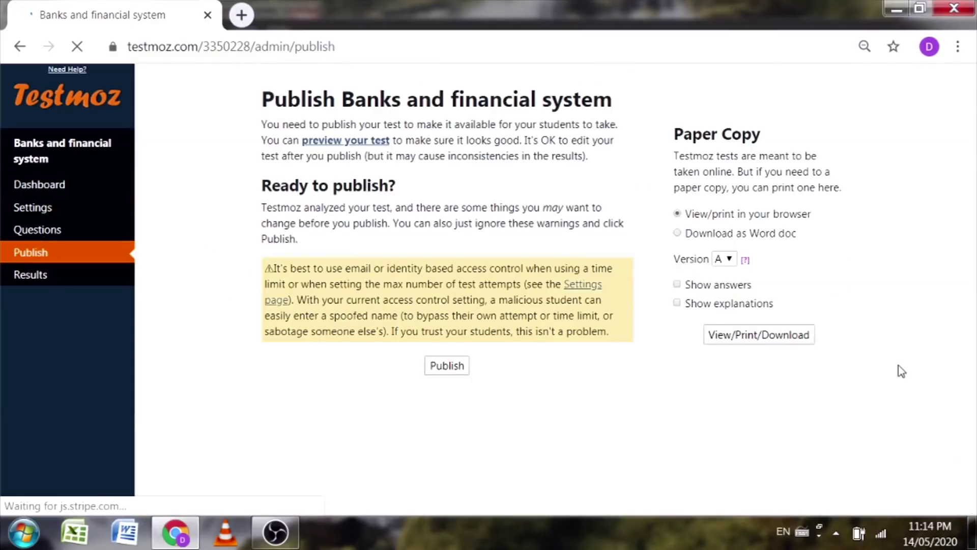
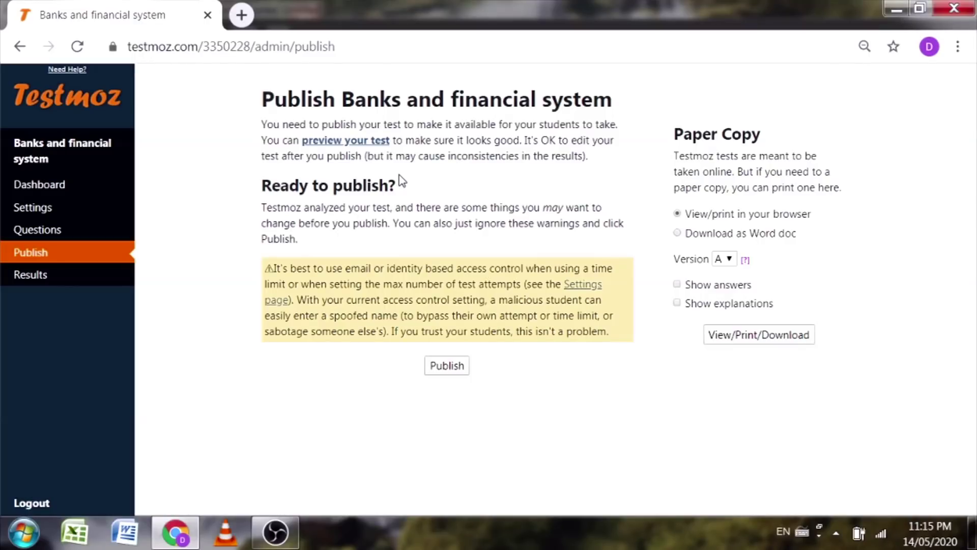
Step: Open a student preview of the Banks and financial system test and start it
click(347, 141)
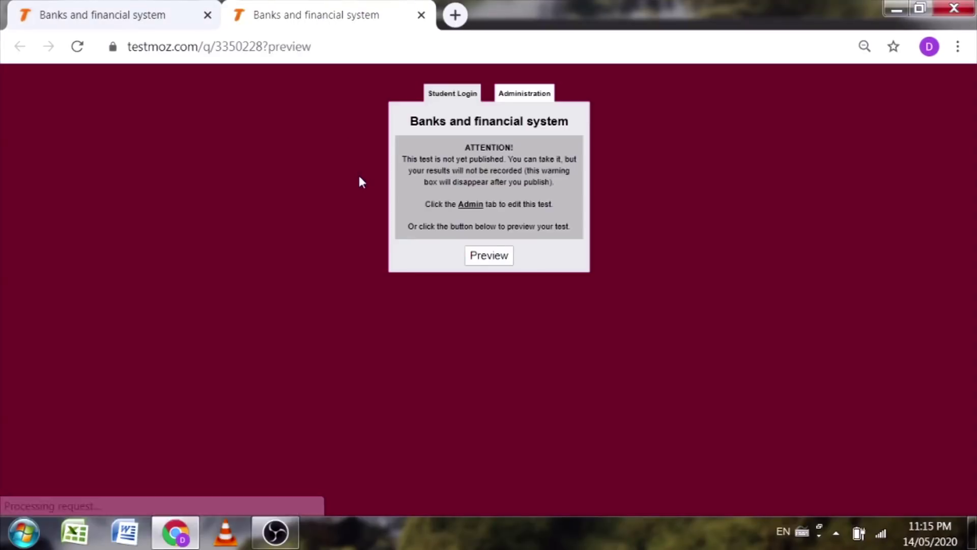
click(491, 257)
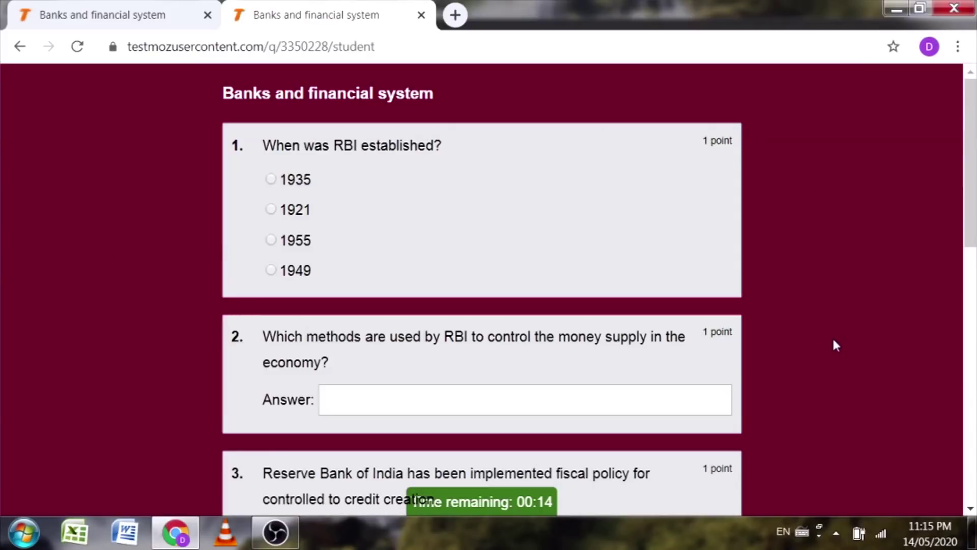
scroll(833, 343, down, 12)
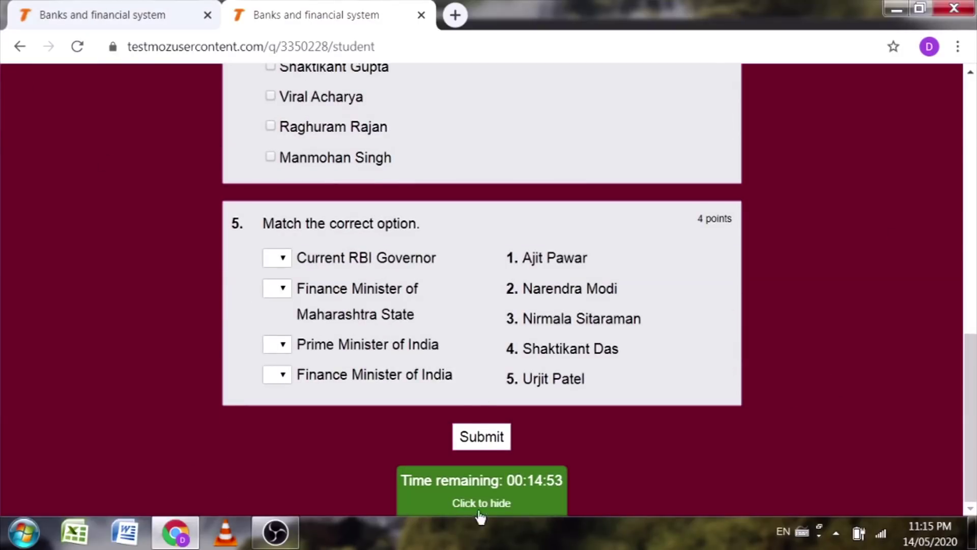
scroll(621, 468, up, 12)
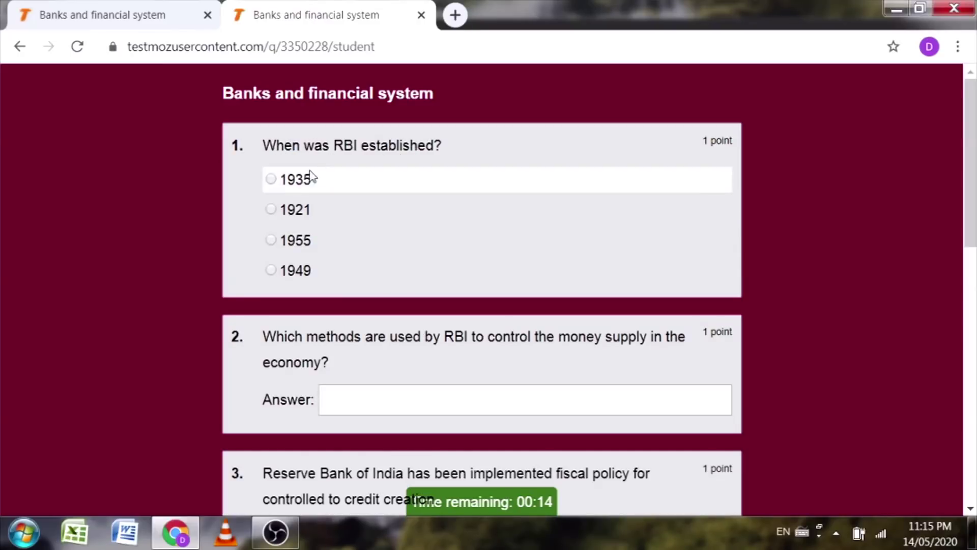
Step: Answer question 1 with 1935 and question 2 with 'qualitative and quantitative methods'
click(270, 180)
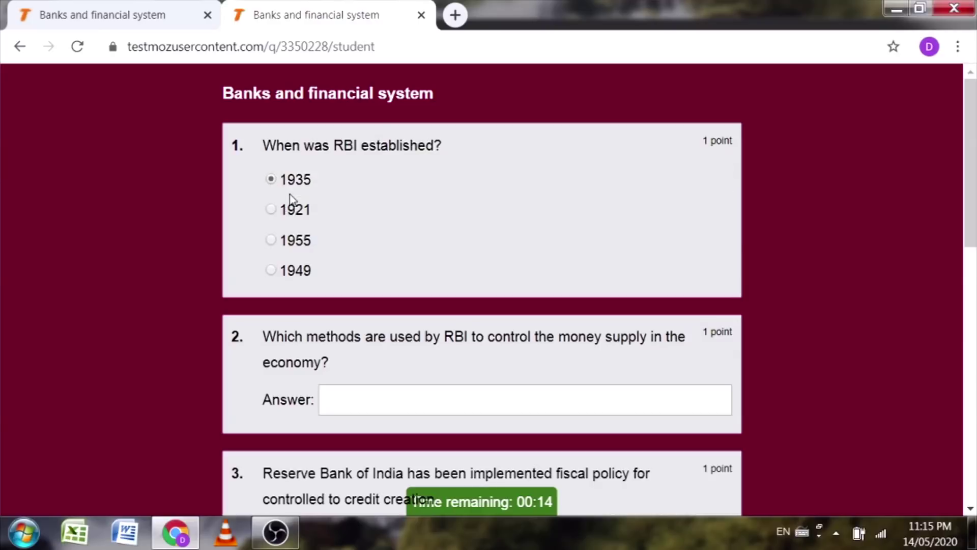
scroll(321, 244, down, 3)
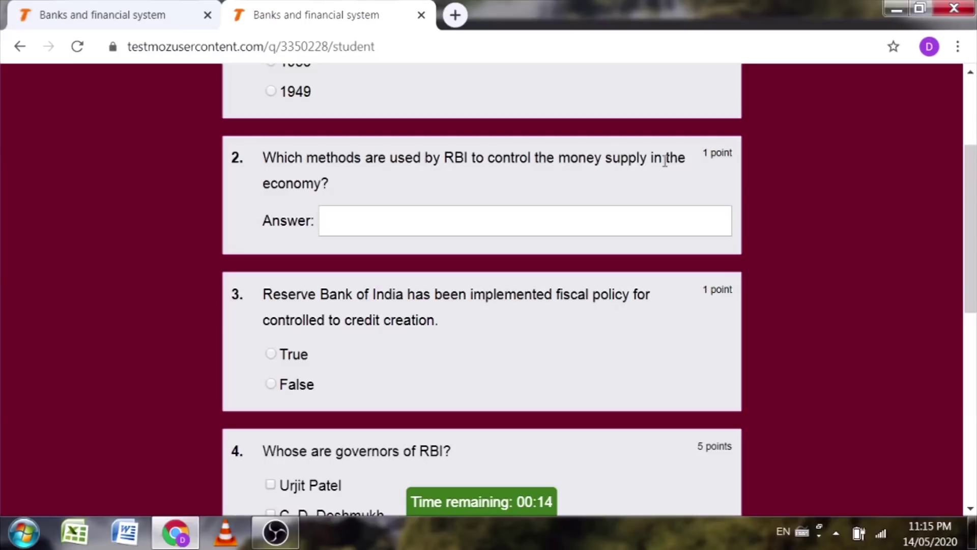
click(395, 227)
text(quallit)
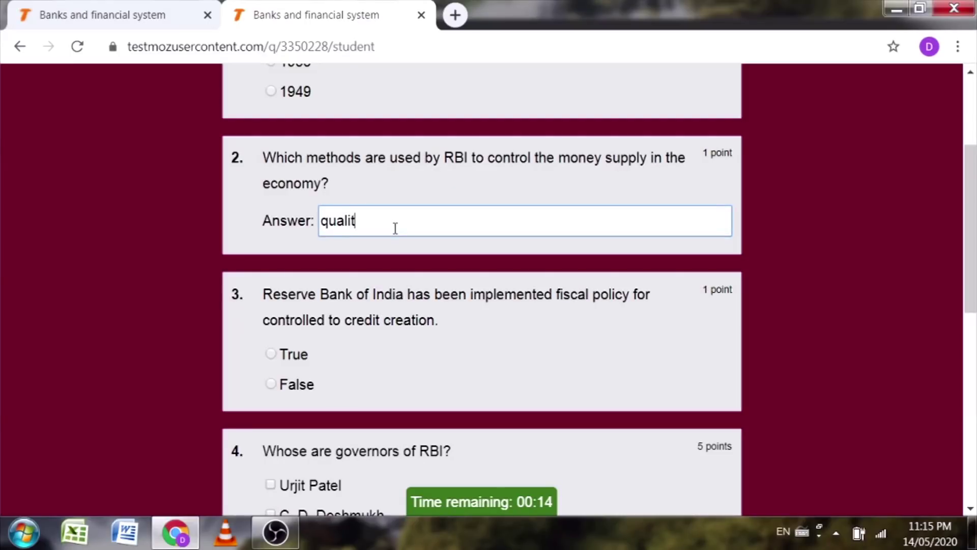
text(ative and quantitative m)
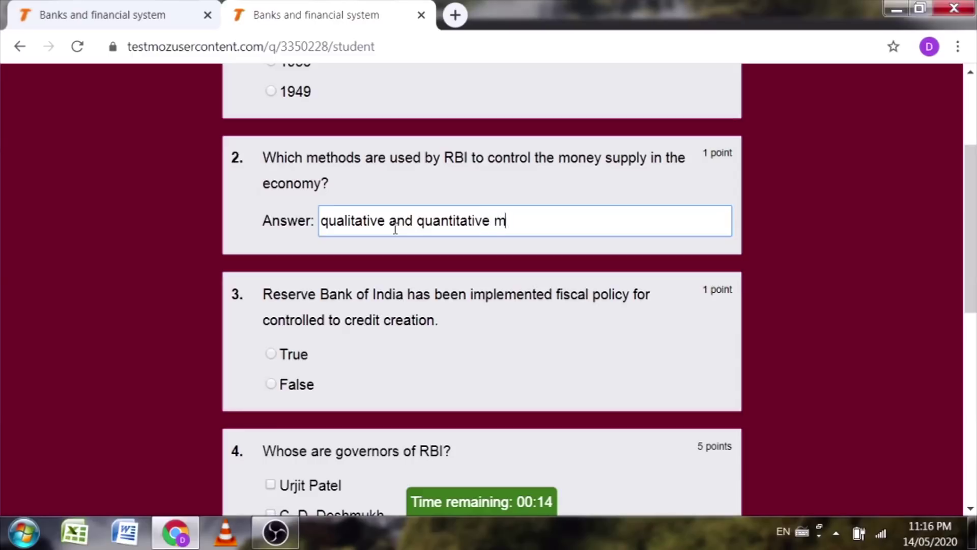
text(ethods)
drag(846, 284, 845, 281)
click(839, 286)
Step: Mark question 3 False and tick Patel, Deshmukh, Das, Rajan and Manmohan Singh for question 4
scroll(364, 304, down, 2)
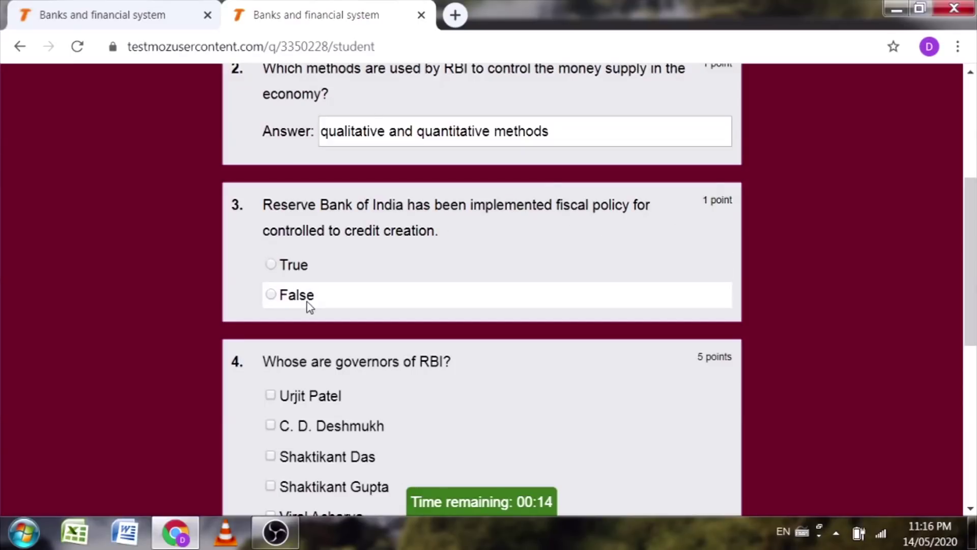
scroll(655, 301, down, 3)
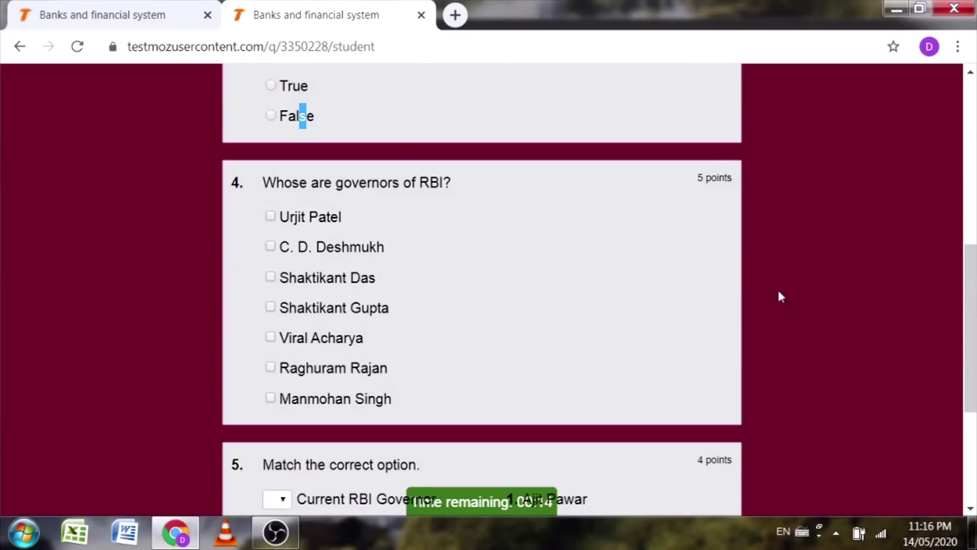
click(271, 115)
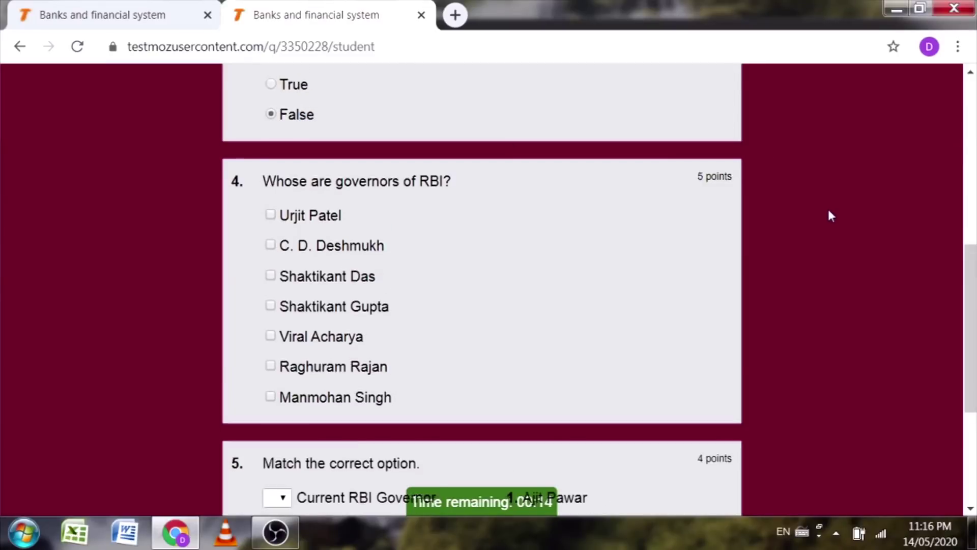
scroll(824, 206, down, 2)
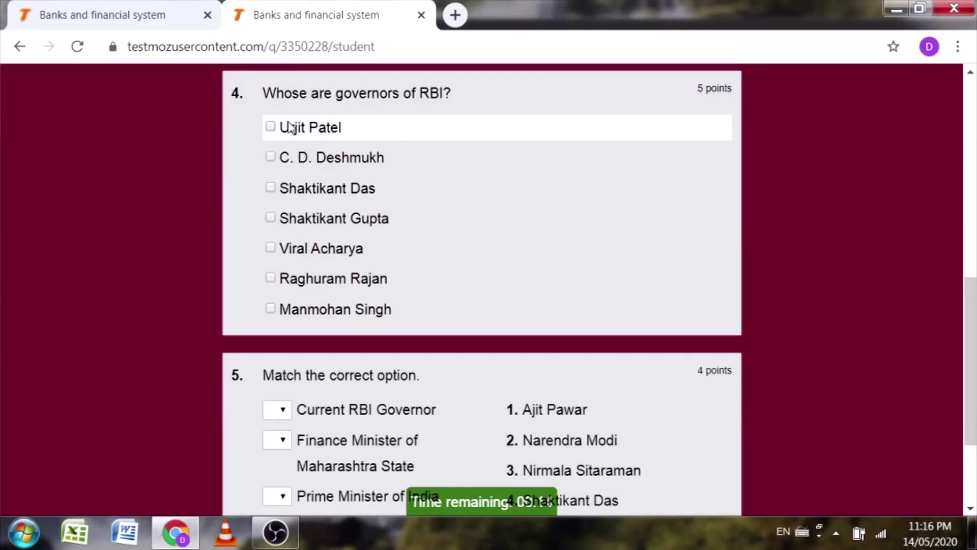
click(270, 127)
click(271, 157)
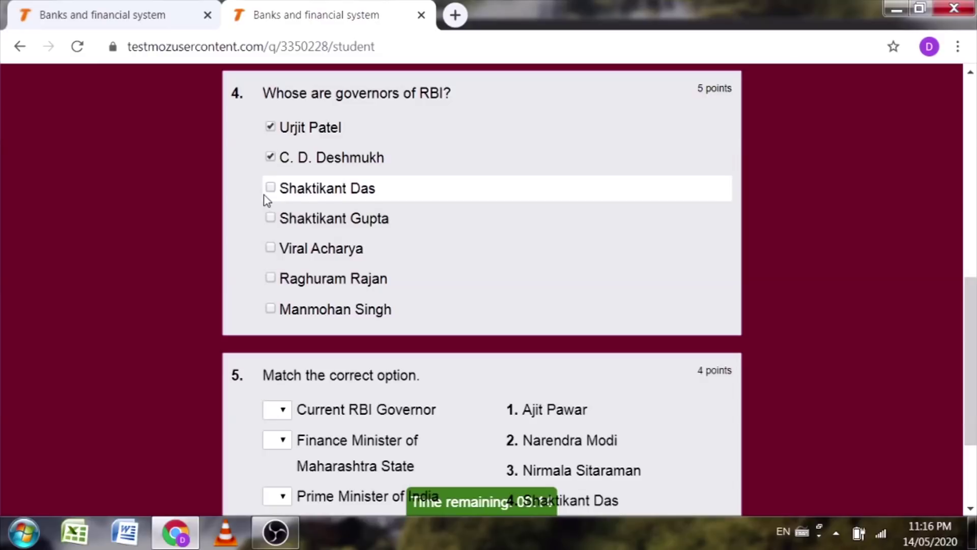
click(271, 188)
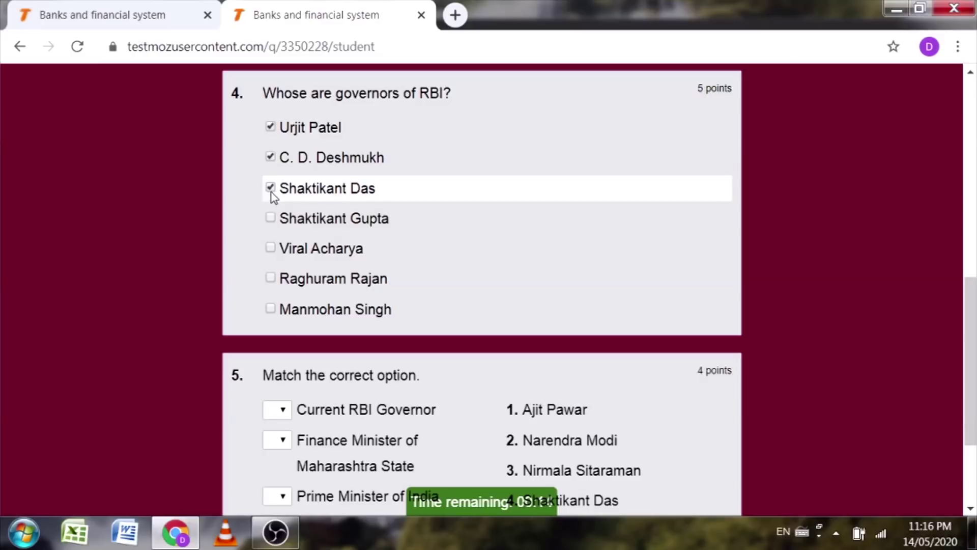
click(270, 279)
click(270, 309)
scroll(784, 285, down, 3)
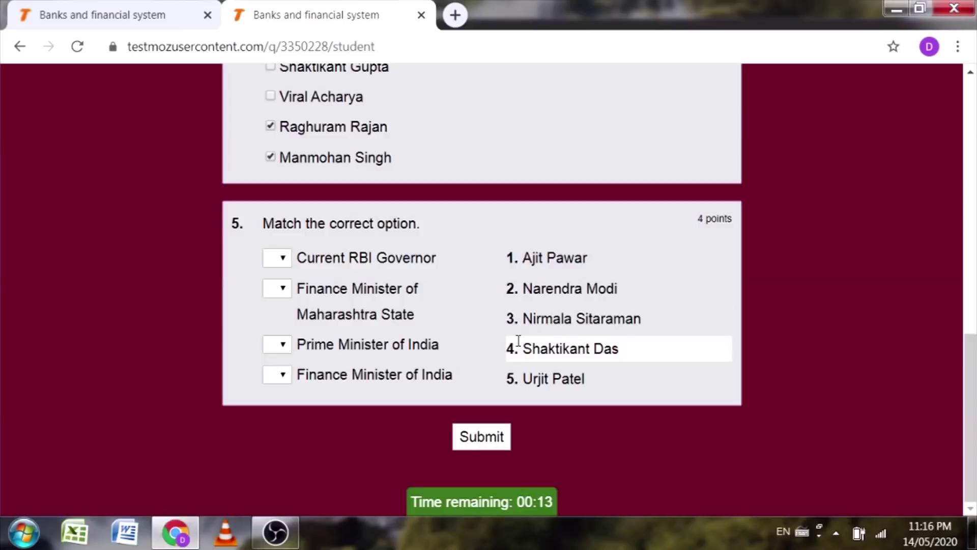
Step: Match RBI Governor to 4, Maharashtra finance minister to 1, Prime Minister to 2, Finance Minister to 3
click(279, 258)
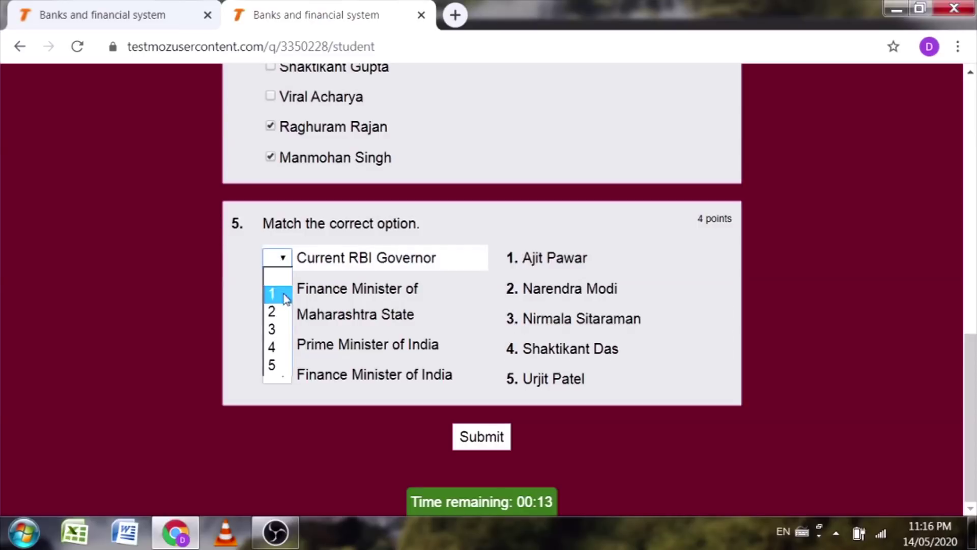
click(276, 347)
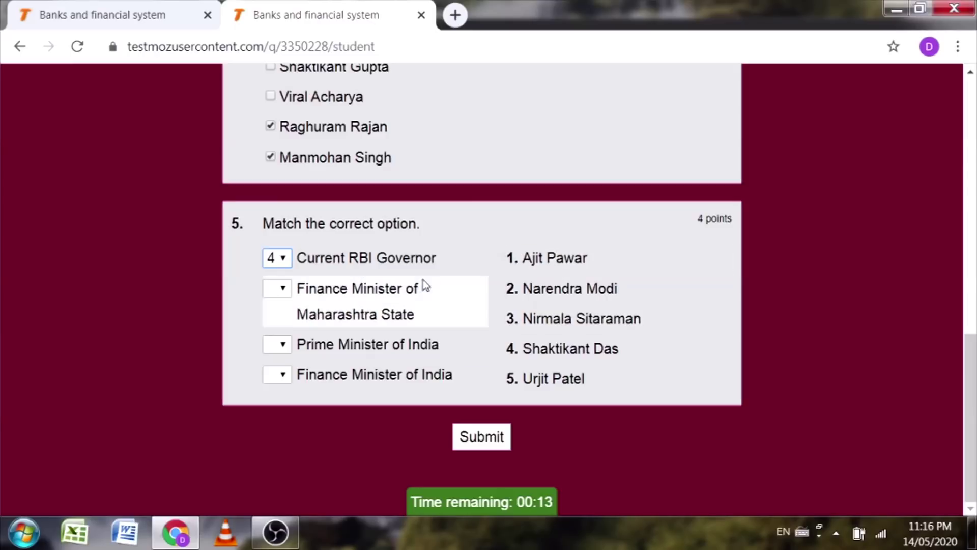
click(278, 288)
click(269, 327)
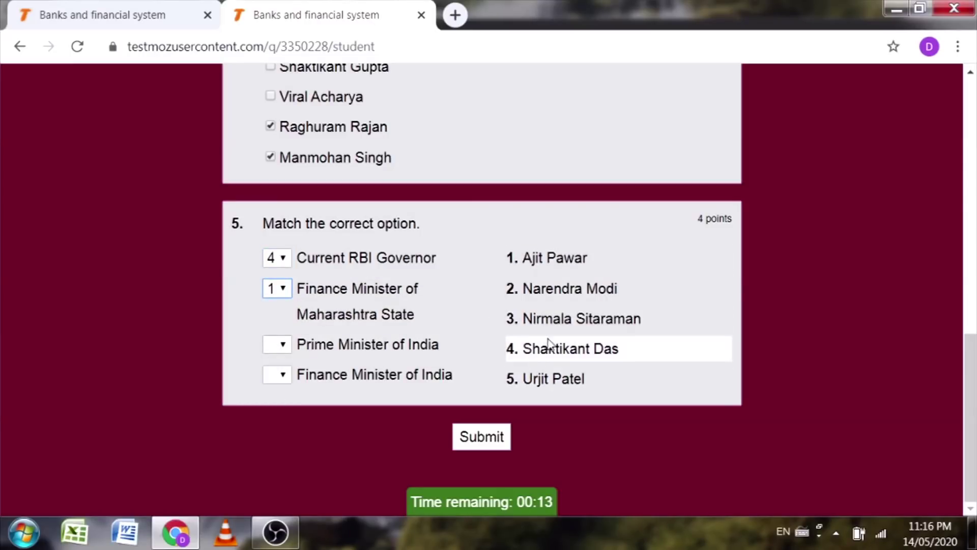
click(270, 346)
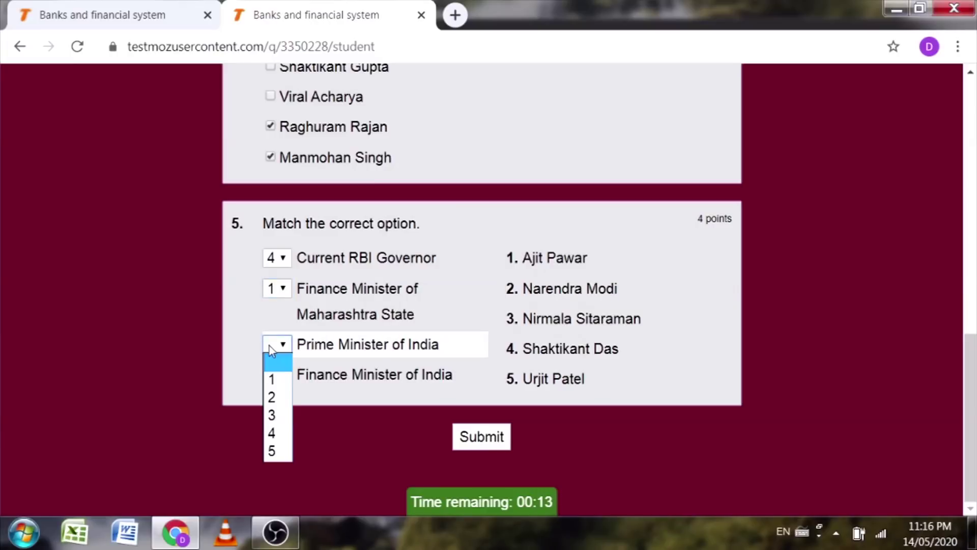
click(273, 397)
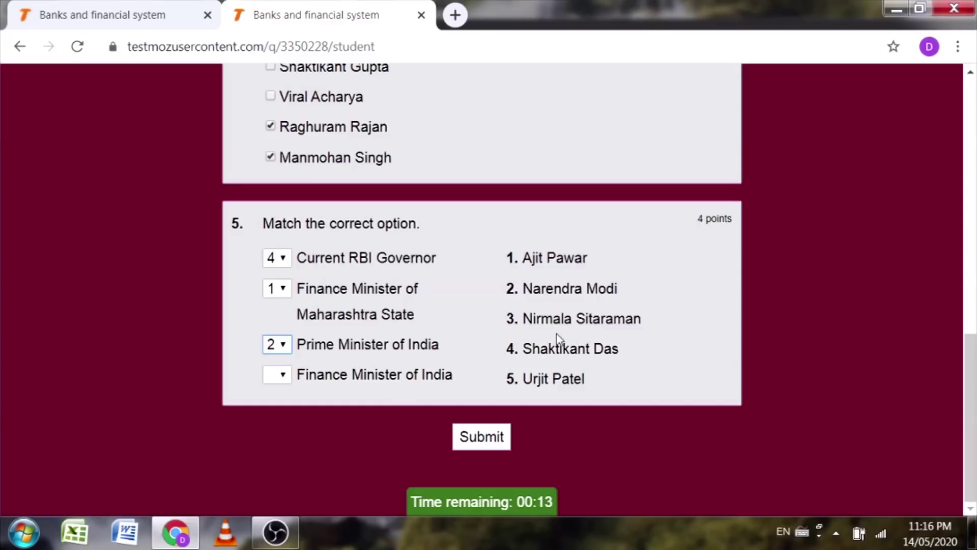
click(279, 375)
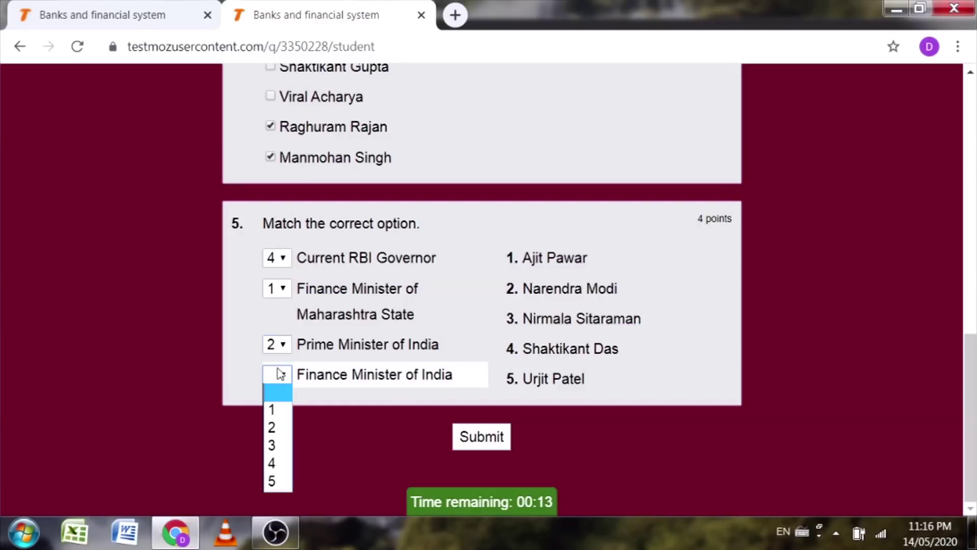
click(274, 445)
Step: Submit the completed preview test for scoring
scroll(696, 230, up, 8)
scroll(762, 237, up, 5)
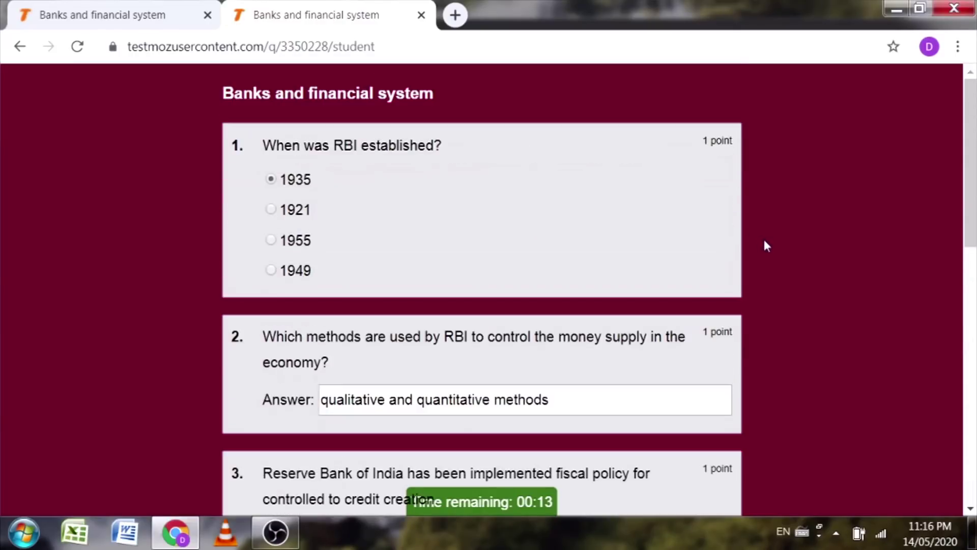
scroll(765, 244, down, 14)
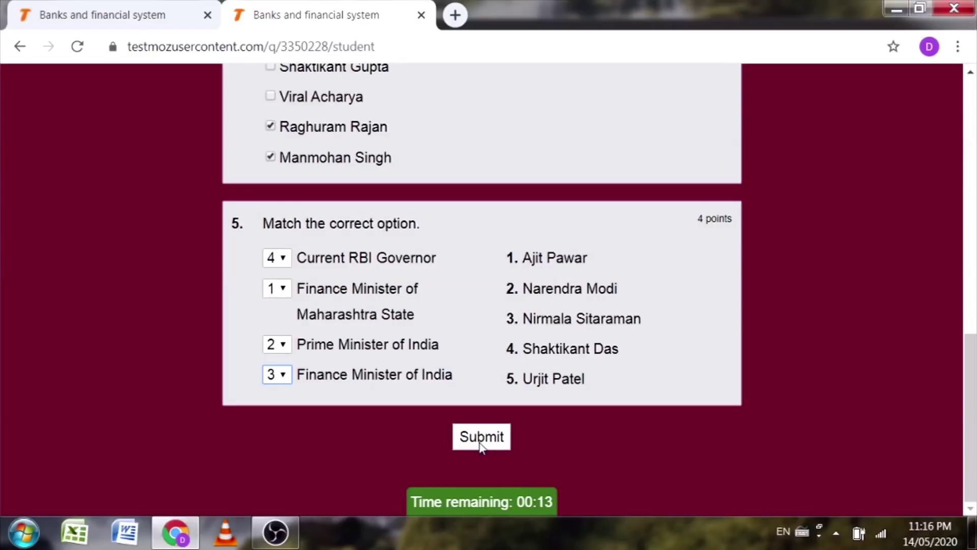
click(478, 445)
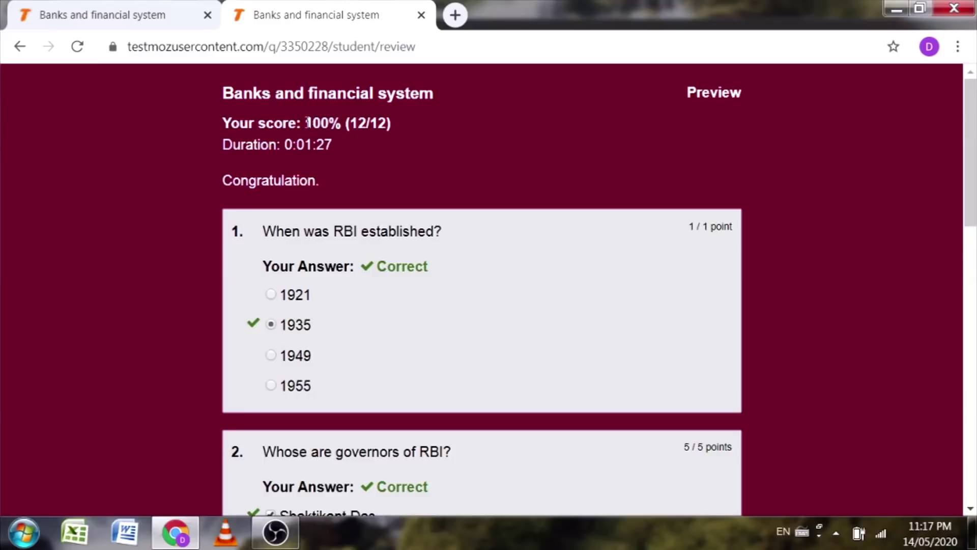
Step: Review the 100% score, log out of the preview, and return to the admin Publish tab
drag(307, 122, 344, 122)
scroll(335, 162, down, 2)
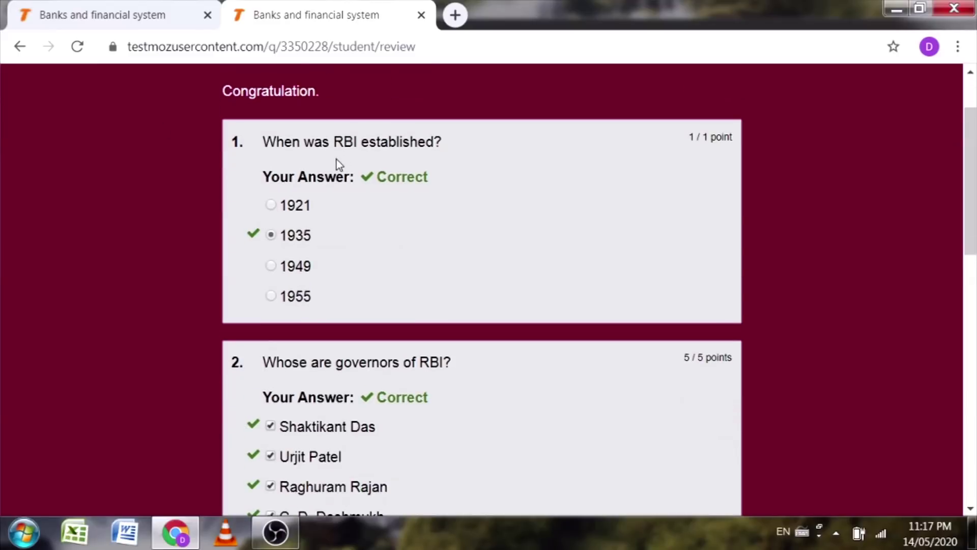
scroll(481, 193, down, 5)
scroll(481, 193, down, 2)
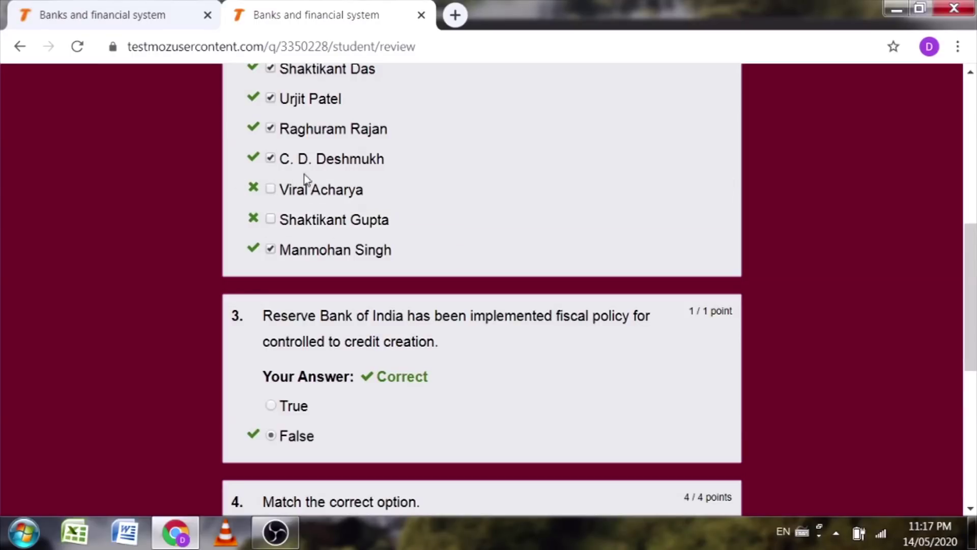
scroll(408, 230, down, 8)
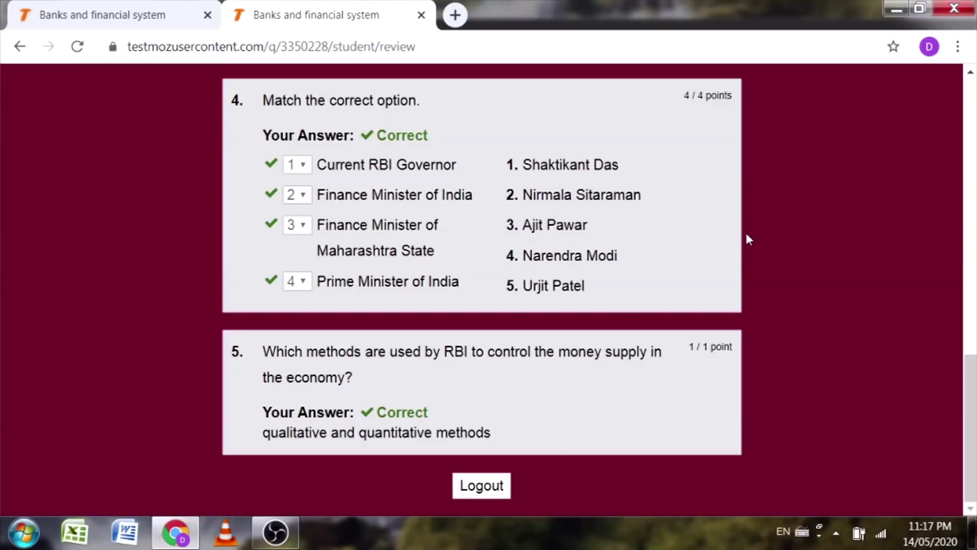
scroll(682, 173, up, 12)
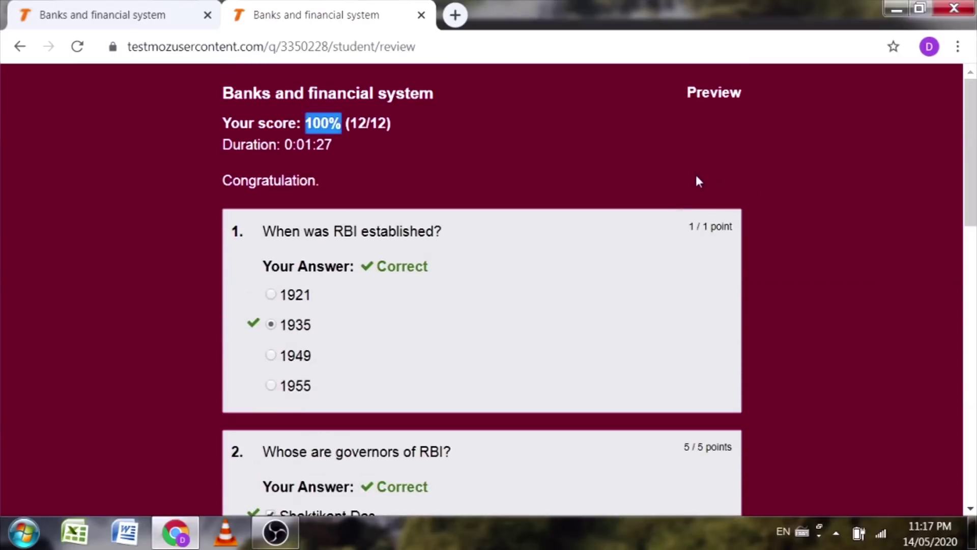
scroll(693, 213, down, 12)
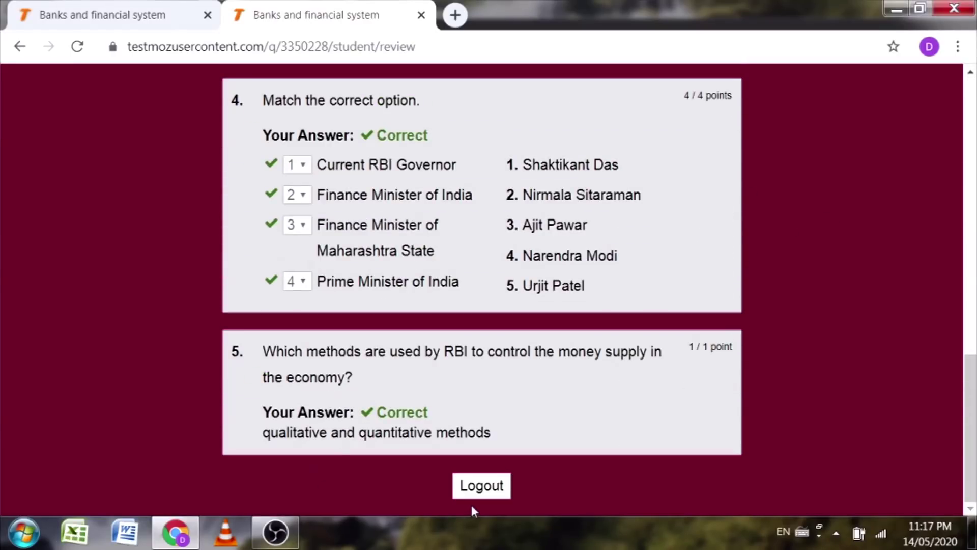
click(474, 491)
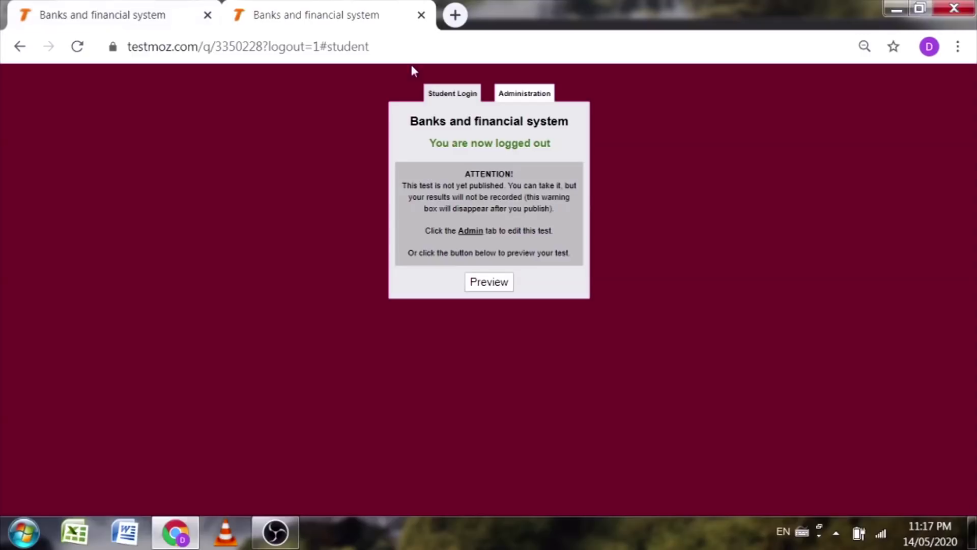
click(139, 8)
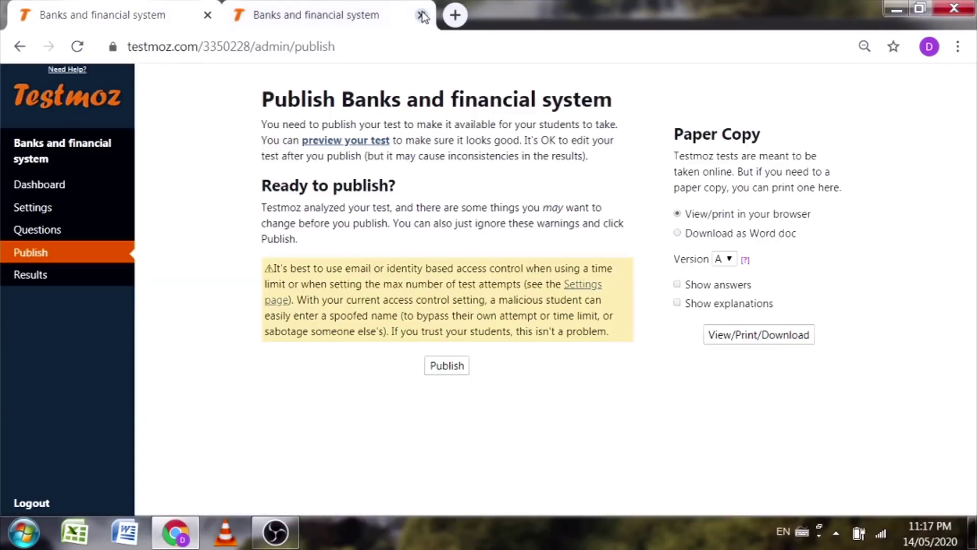
Step: Close the leftover student preview tab in Chrome
click(421, 16)
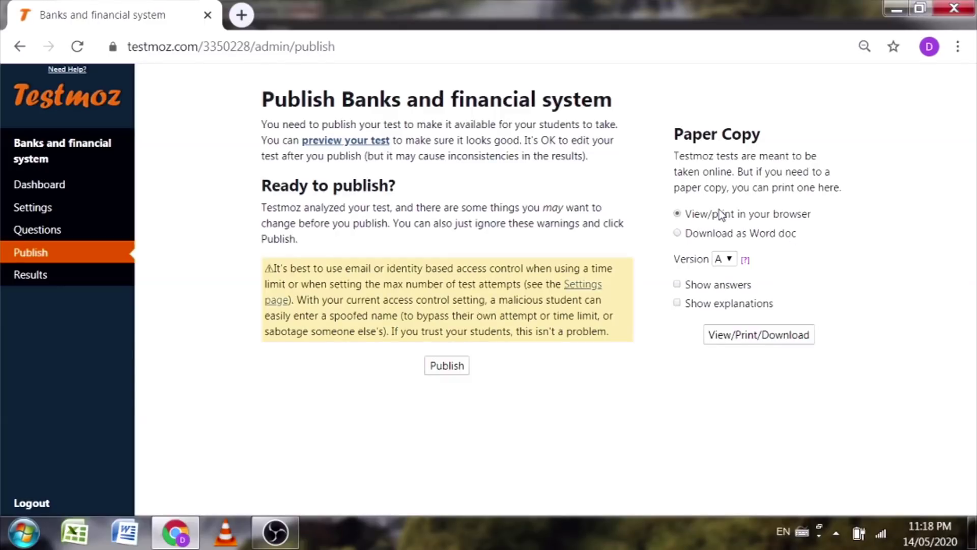
Step: Open a plain printable copy of the test and return to the Publish page
click(753, 335)
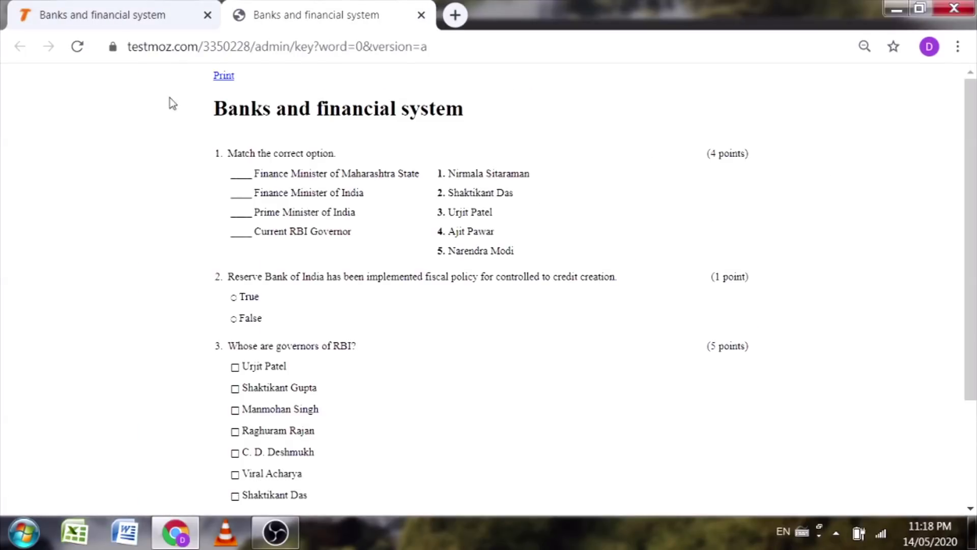
scroll(162, 295, down, 3)
scroll(367, 157, up, 3)
scroll(236, 371, down, 3)
scroll(268, 375, up, 3)
click(152, 15)
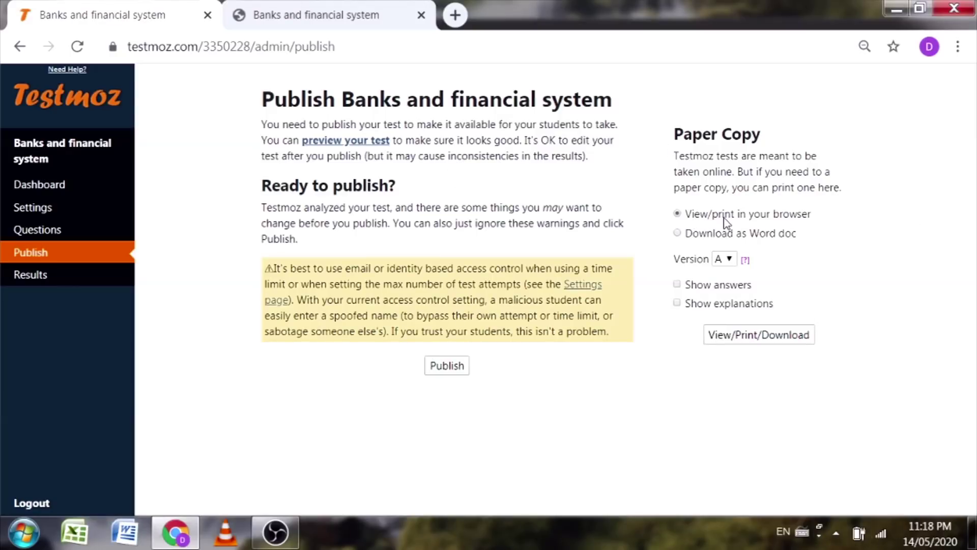
Step: Open a version A printable answer key with Show answers enabled
click(677, 284)
click(770, 338)
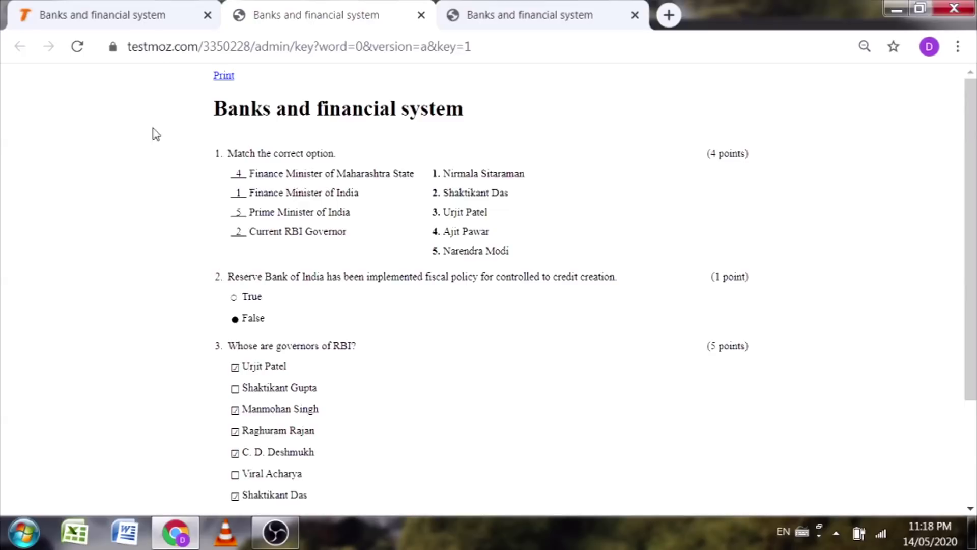
scroll(196, 371, down, 3)
scroll(198, 364, up, 3)
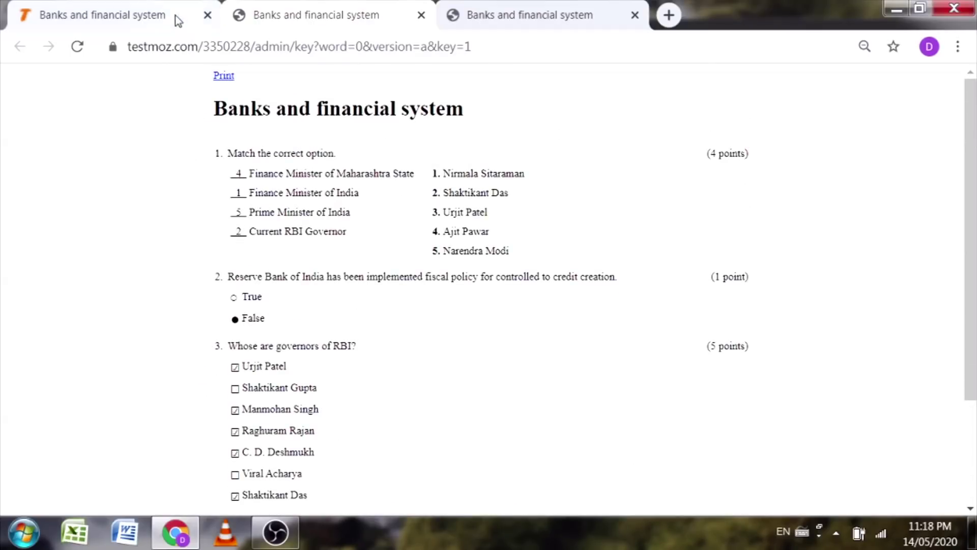
click(122, 11)
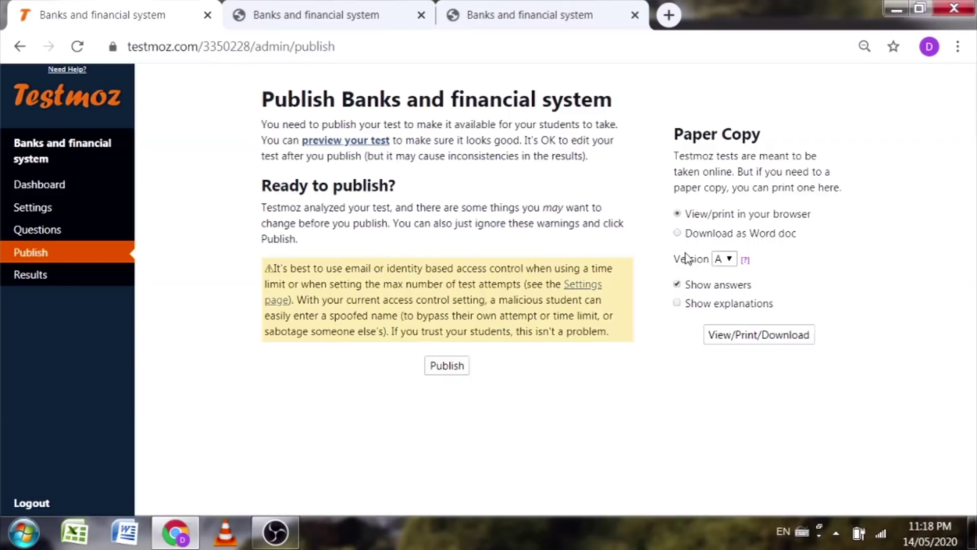
Step: Download the test without answers as Word document quiz_3350228 and view it in Word
click(677, 284)
click(763, 339)
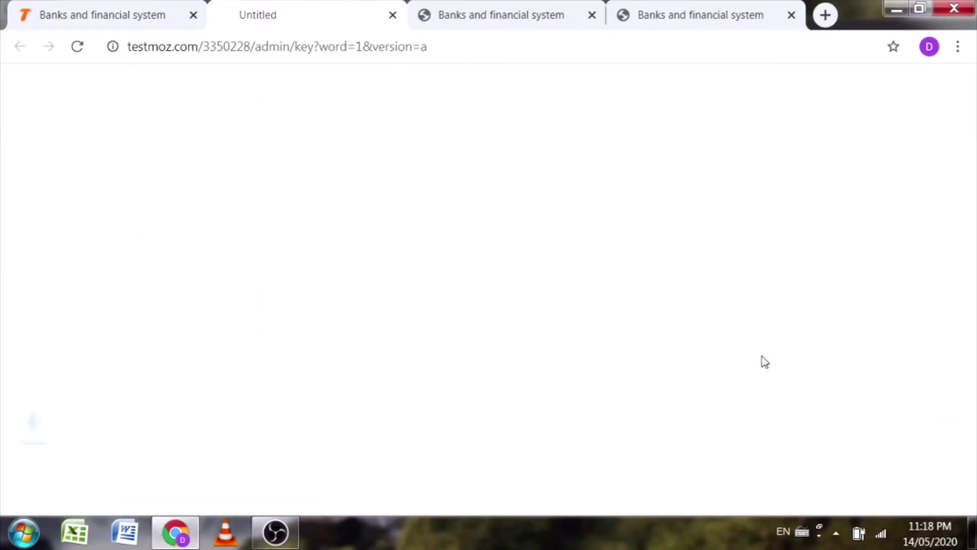
click(49, 510)
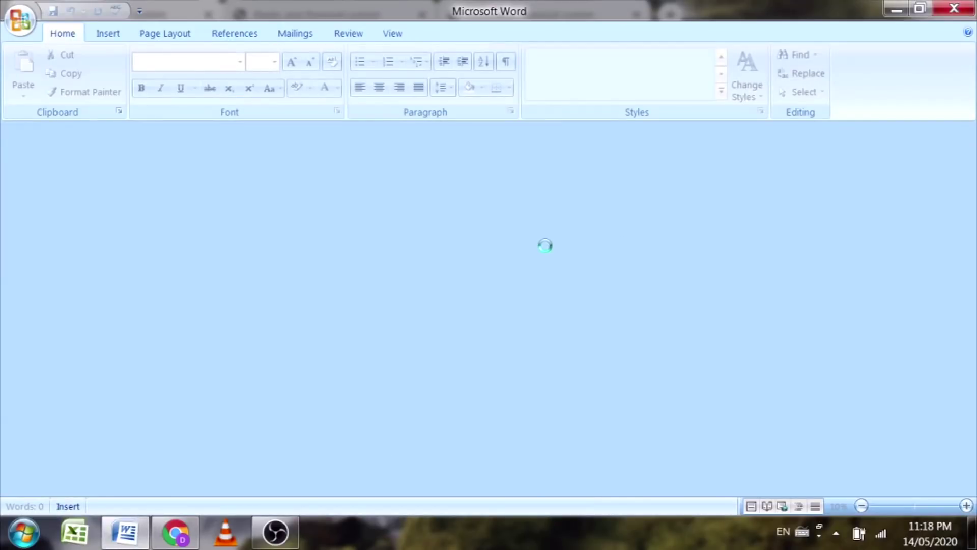
scroll(486, 305, down, 6)
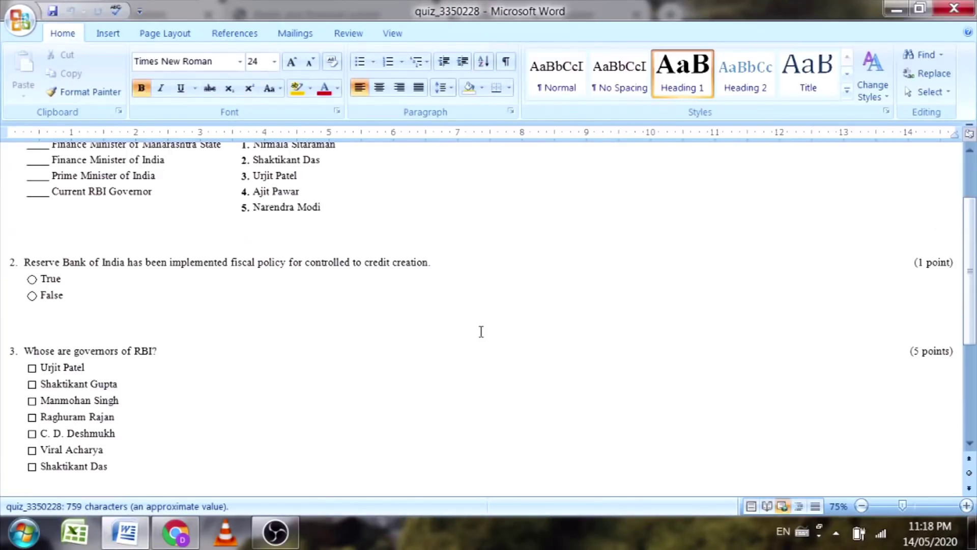
scroll(443, 329, up, 3)
scroll(433, 327, up, 3)
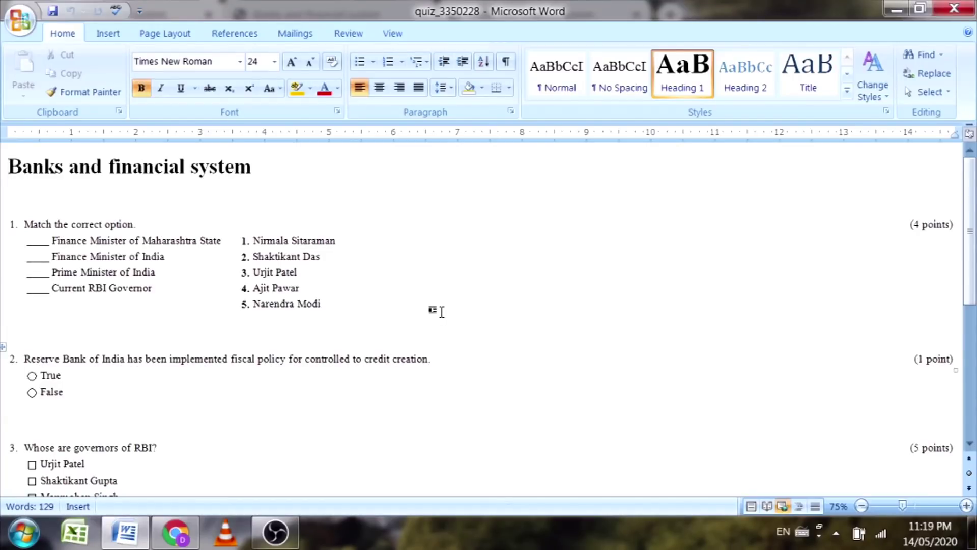
key(alt+Tab)
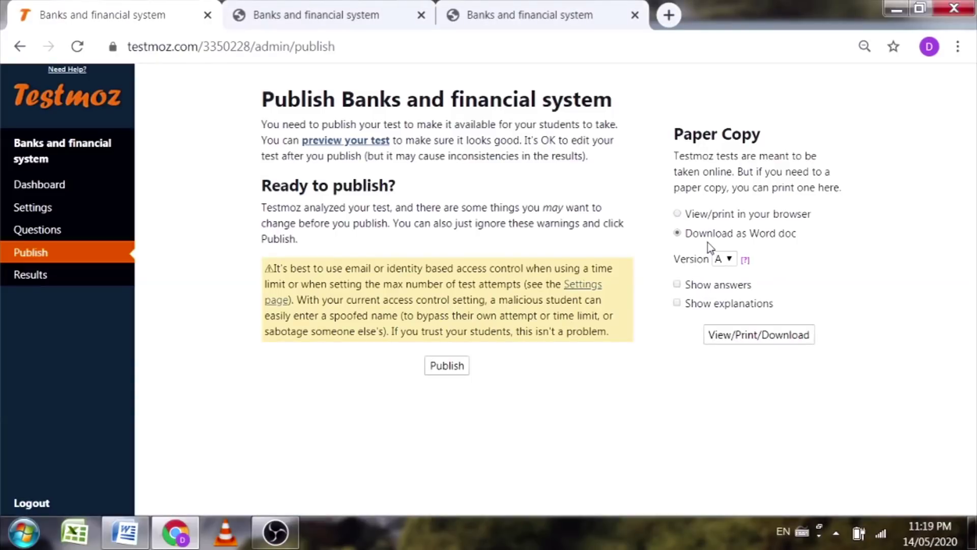
Step: Download and review the answer-key copy quiz_3350228 (1), then close both quiz documents
click(678, 285)
click(777, 335)
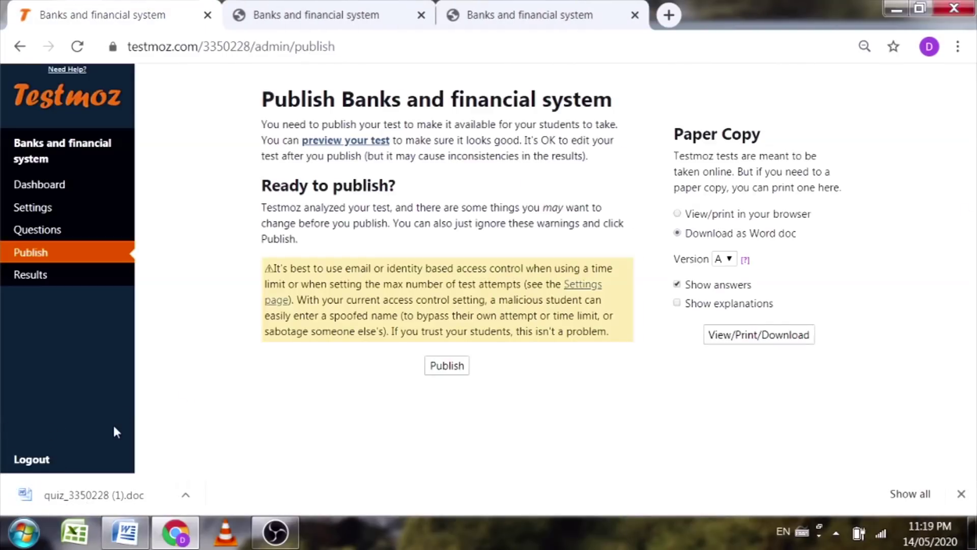
click(25, 494)
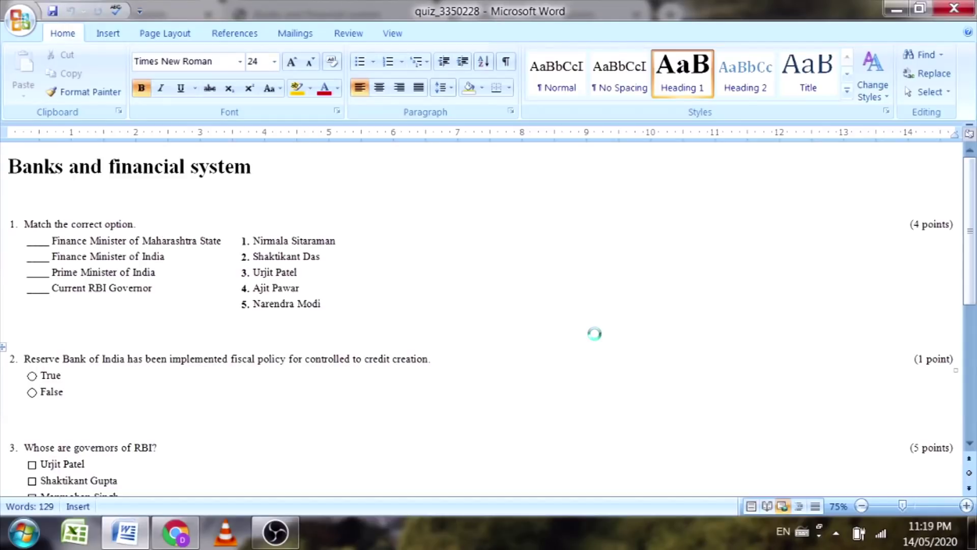
scroll(74, 280, down, 1)
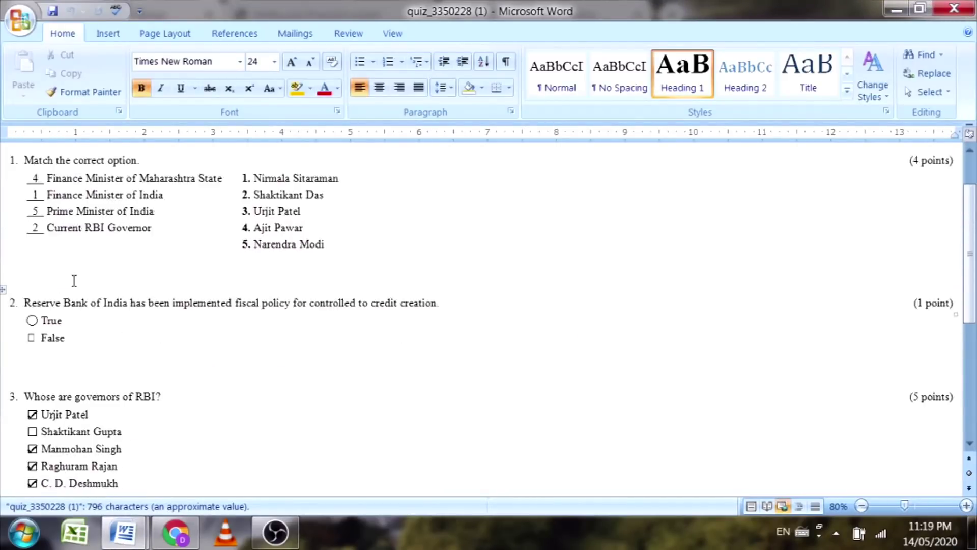
scroll(73, 280, down, 3)
scroll(68, 428, up, 4)
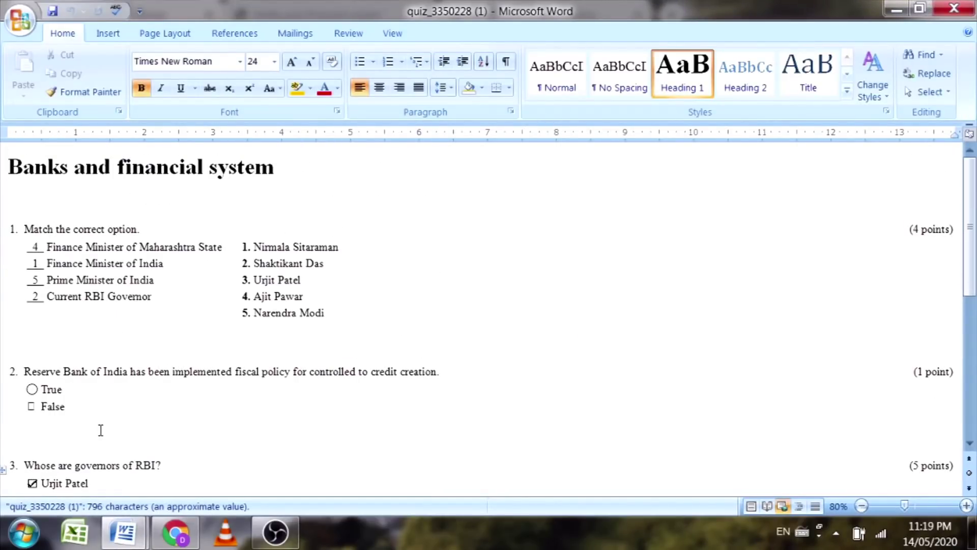
scroll(513, 326, down, 5)
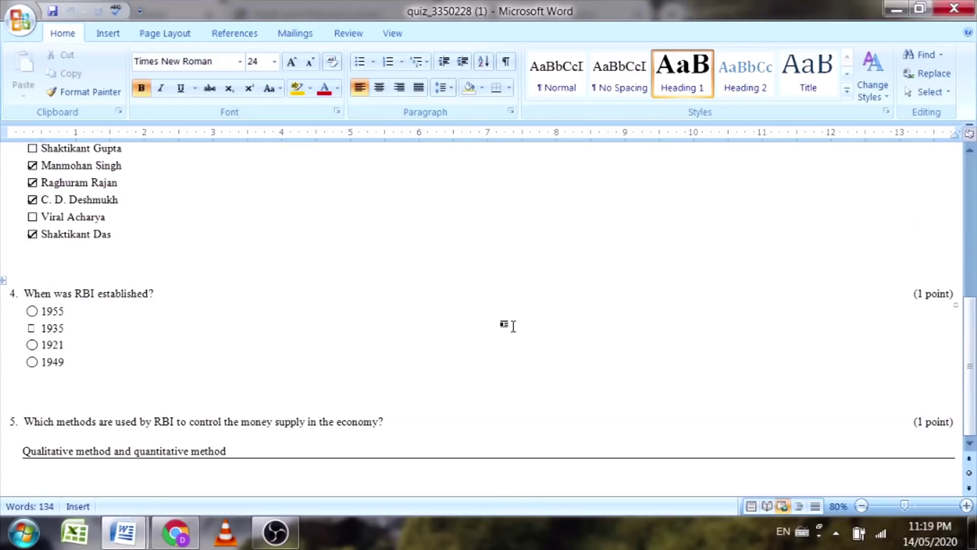
click(931, 9)
click(931, 9)
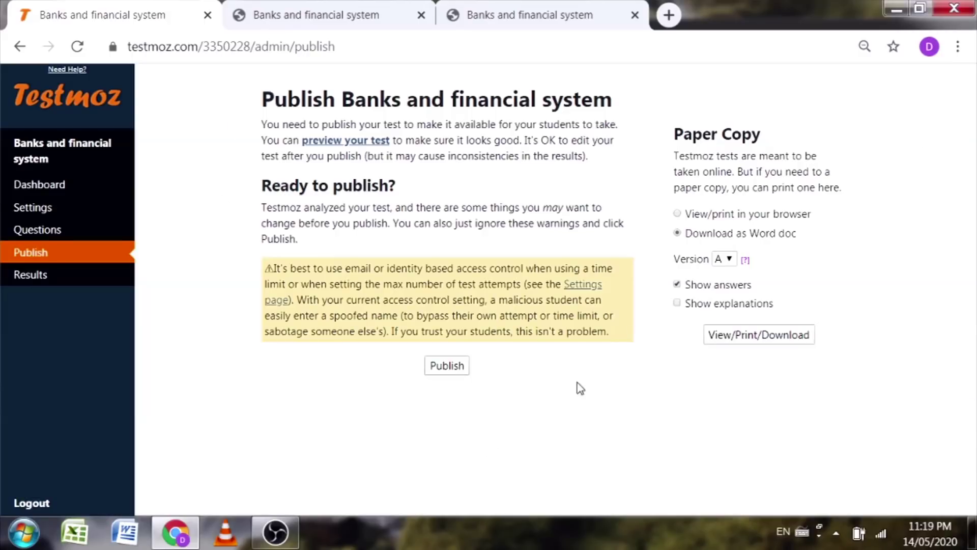
Step: Publish the test, select its link and passcode lines, and open a blank Word document
click(449, 367)
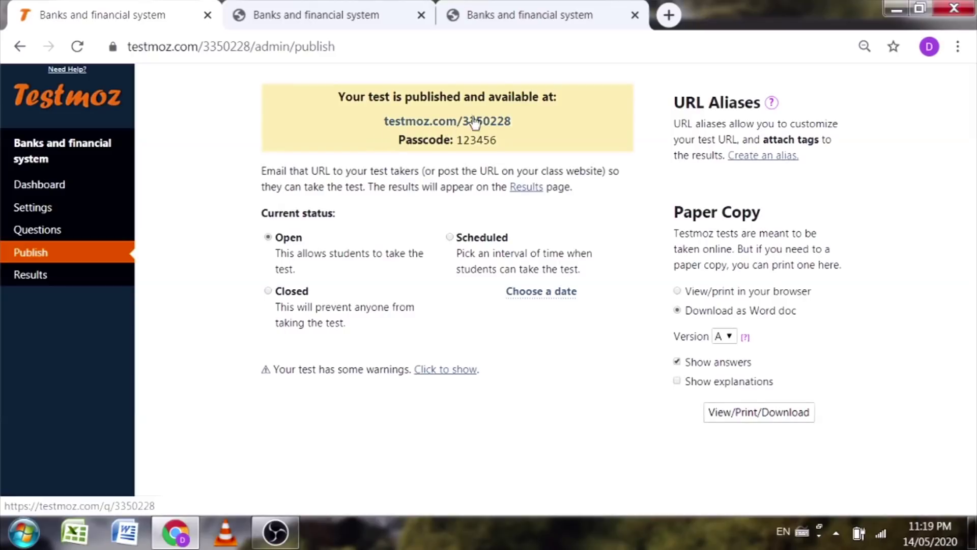
drag(382, 123, 529, 127)
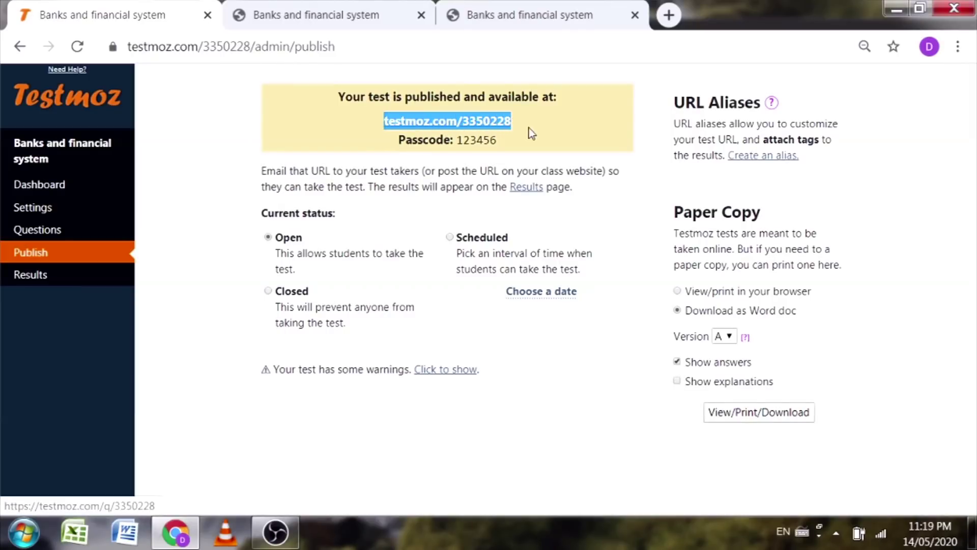
click(397, 142)
drag(397, 143, 505, 151)
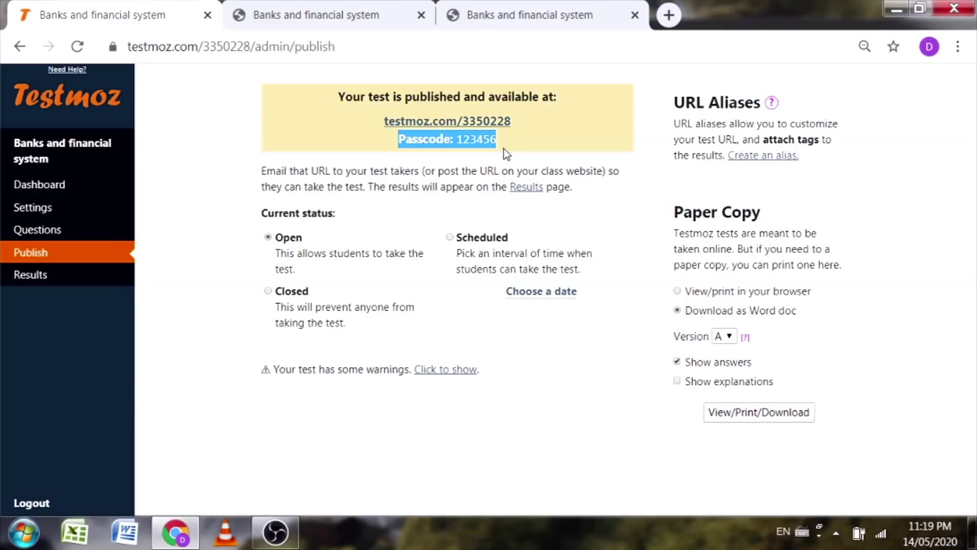
click(516, 142)
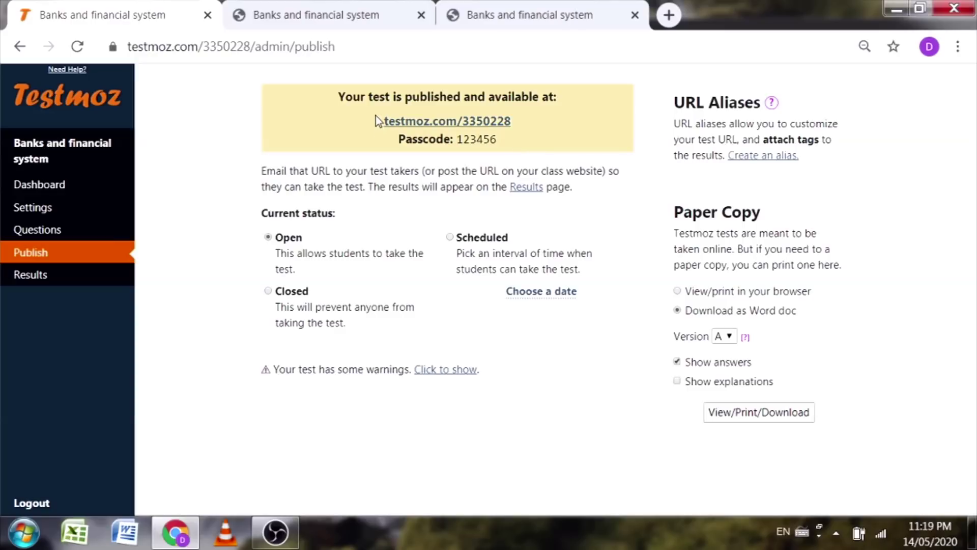
drag(376, 115, 499, 141)
key(ctrl+c)
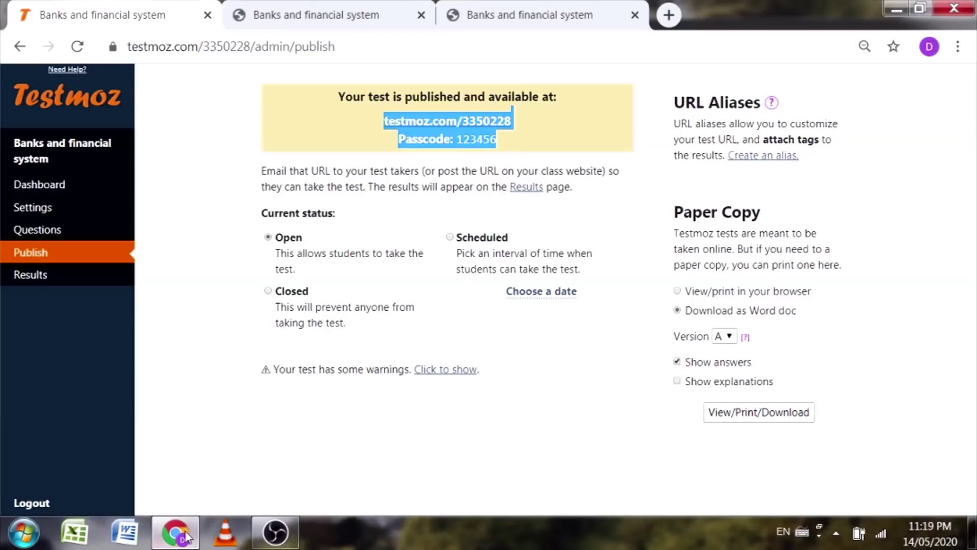
click(128, 530)
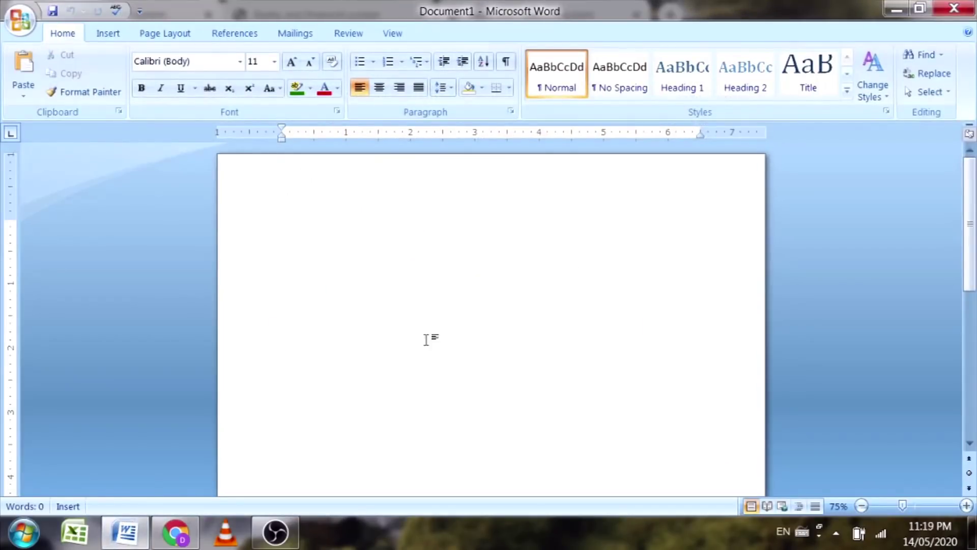
Step: Paste the test link and passcode into Document1 and check the text
key(ctrl+v)
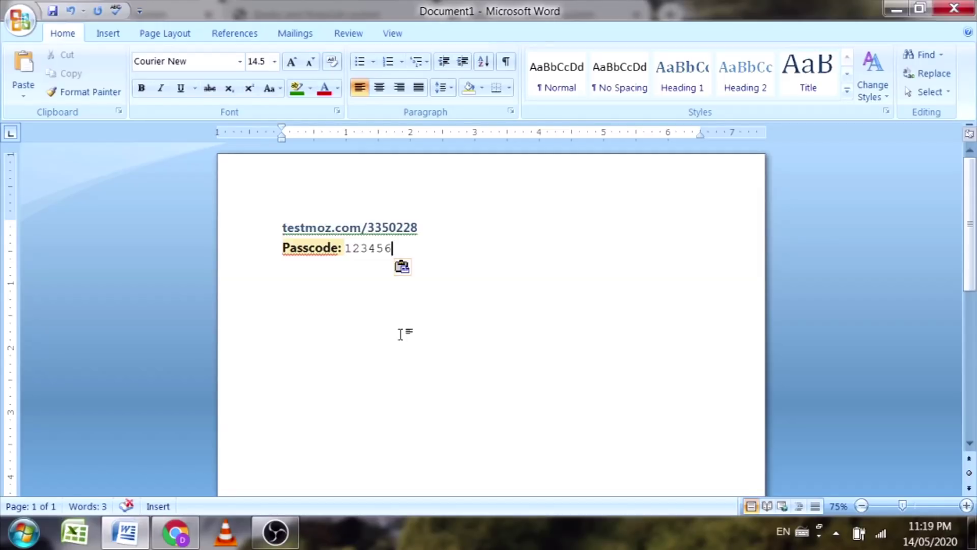
key(ctrl+a)
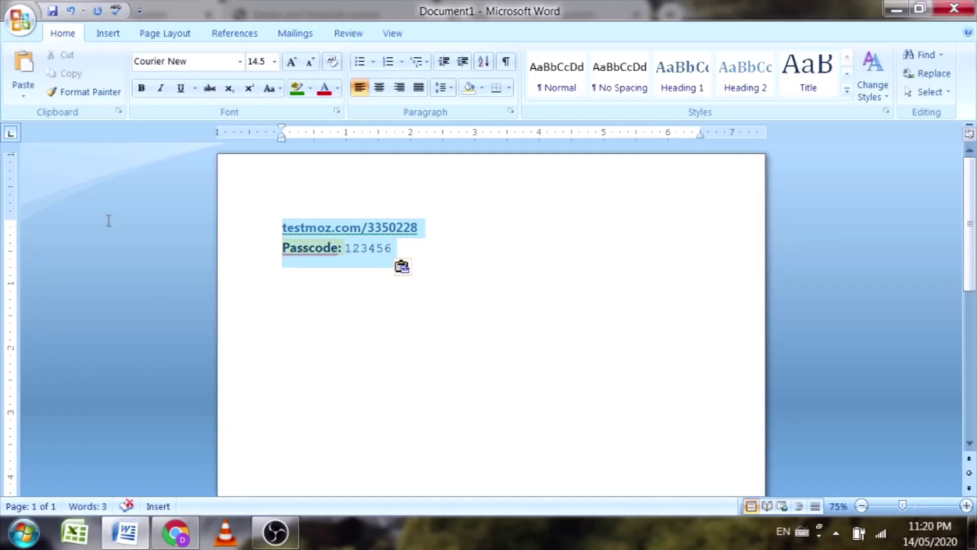
click(442, 224)
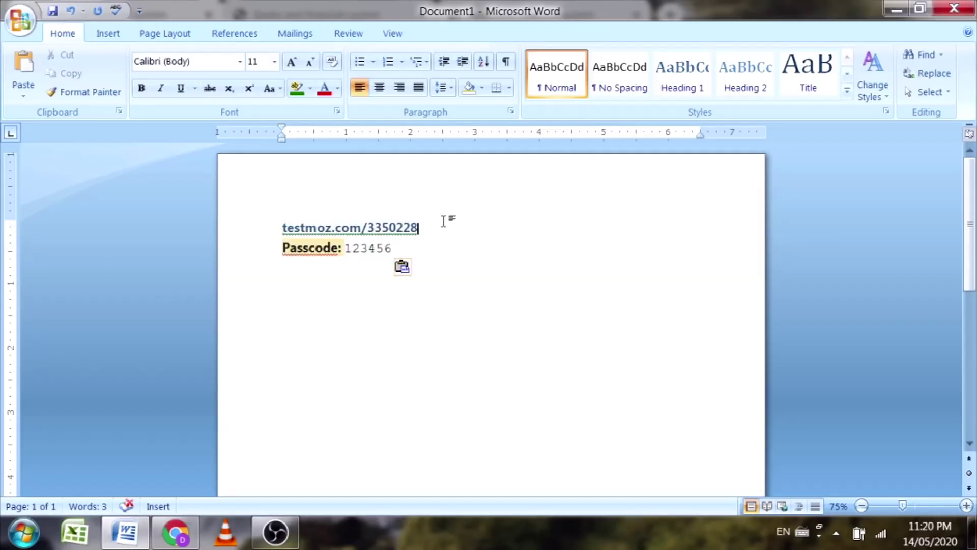
click(398, 250)
Step: Back in Chrome, select the test link text shown on the test page
key(alt+Tab)
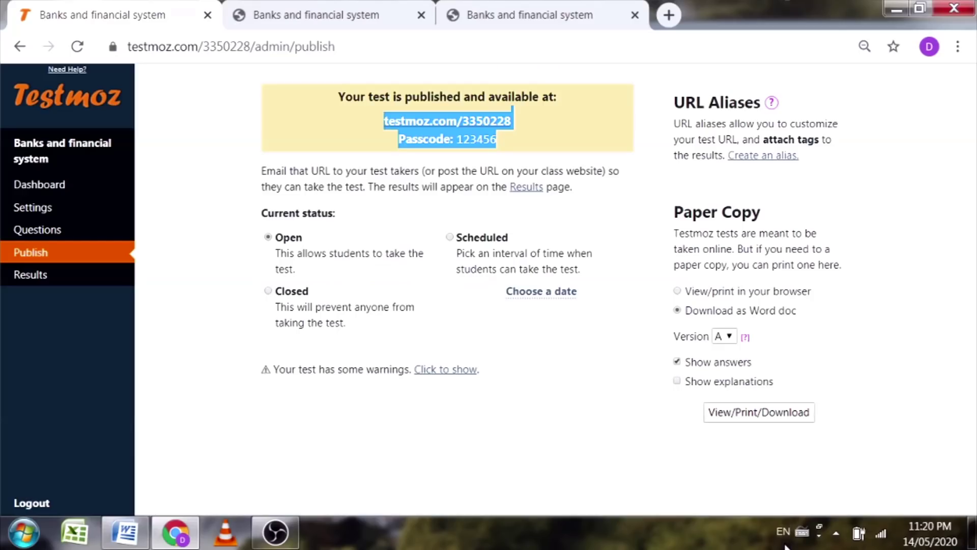
click(590, 427)
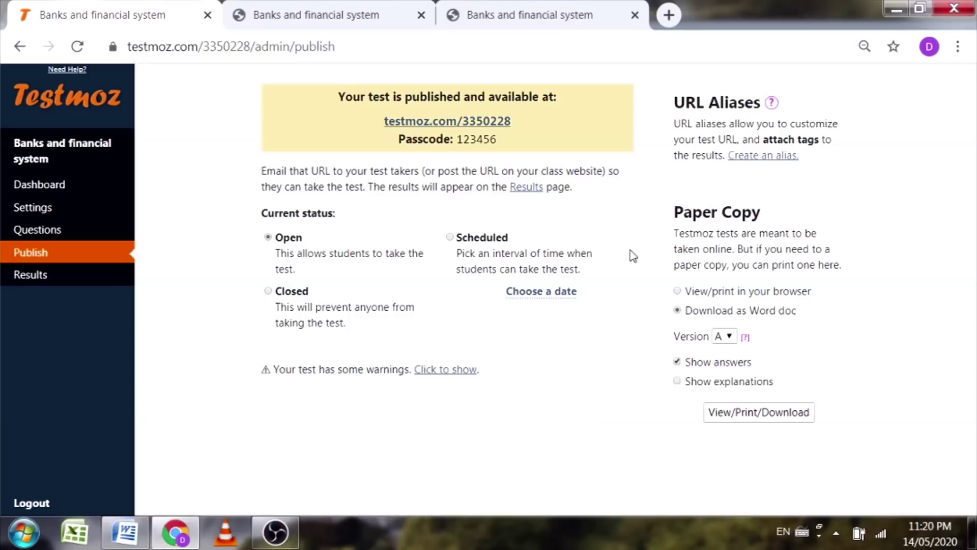
drag(525, 122, 384, 121)
key(ctrl+c)
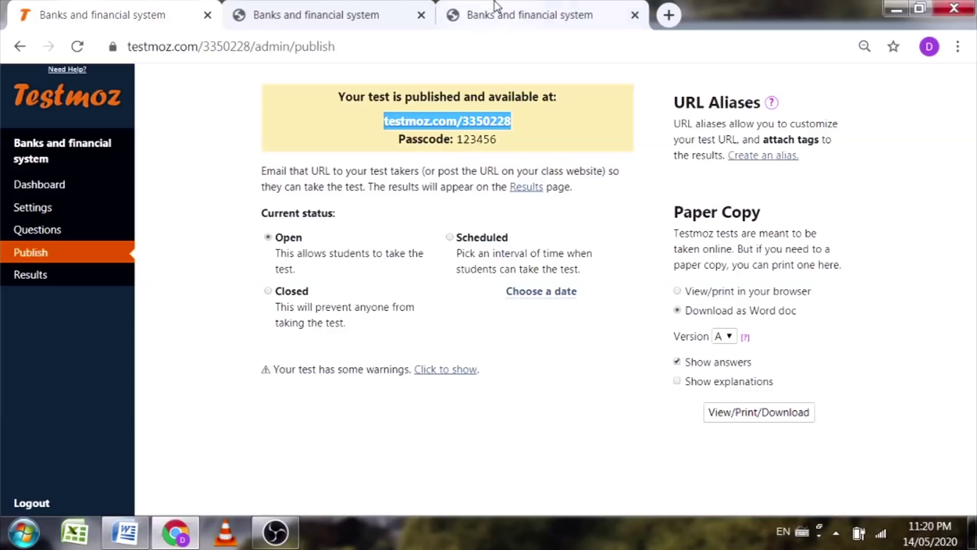
Step: Close the two duplicate test tabs and open testmoz.com/3350228 in a new tab
click(634, 15)
click(420, 15)
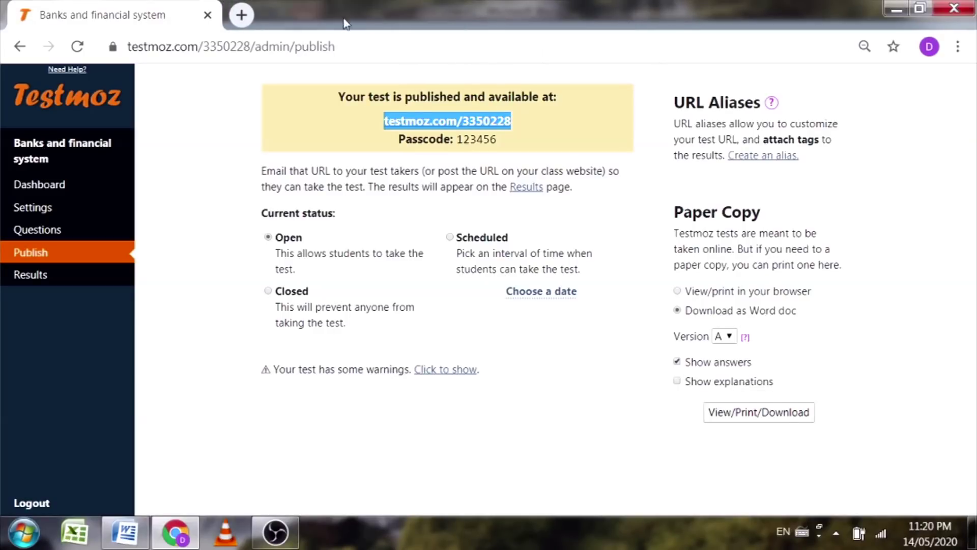
click(238, 15)
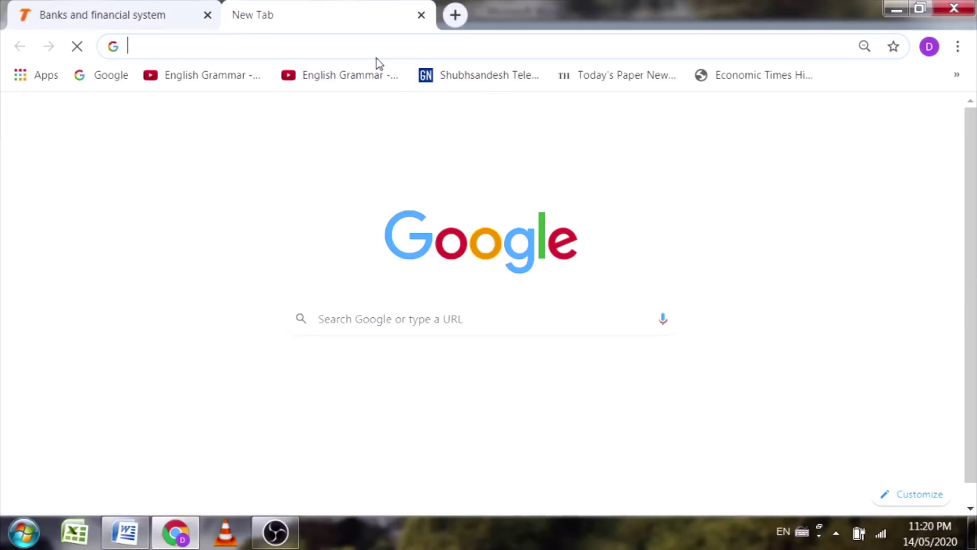
key(ctrl+v)
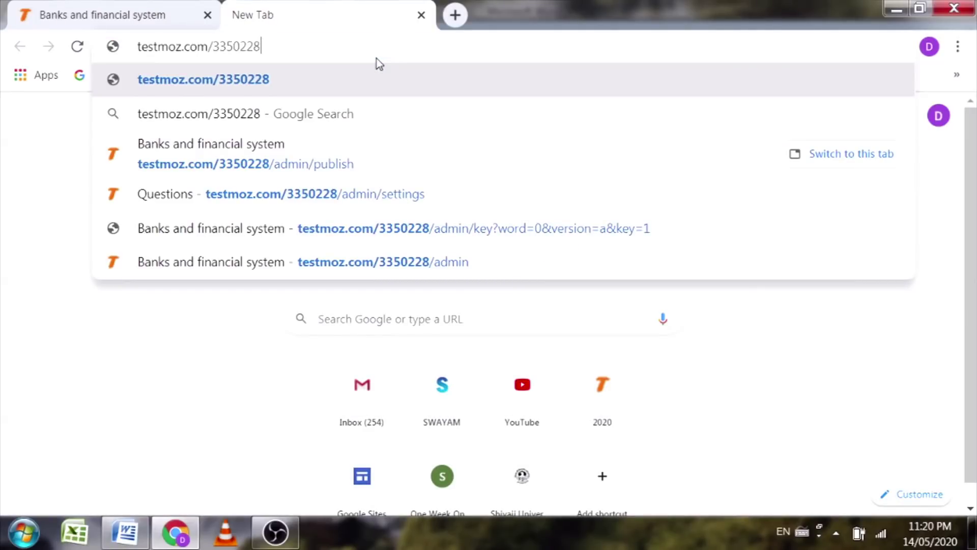
key(Return)
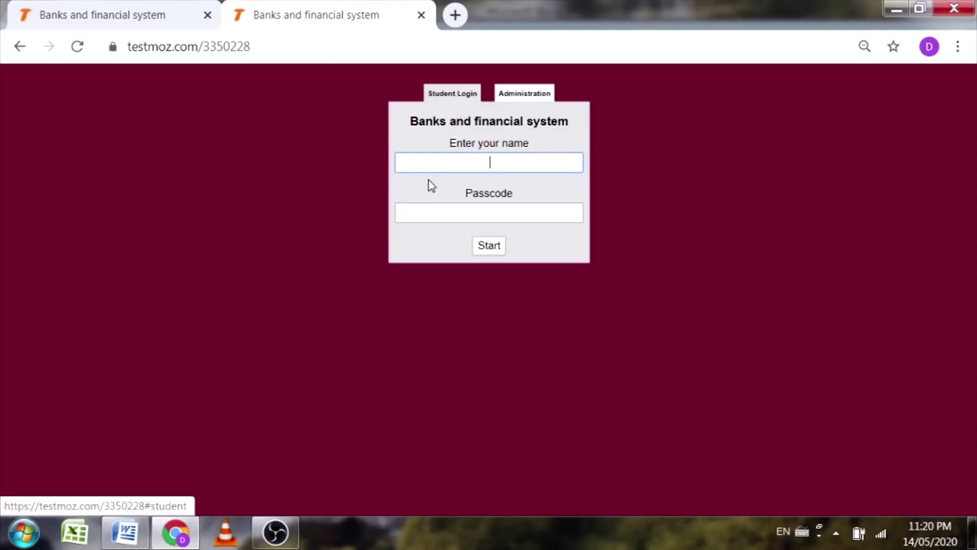
Step: On the Student Login form, enter a student name and the passcode, and start the test
key(Return)
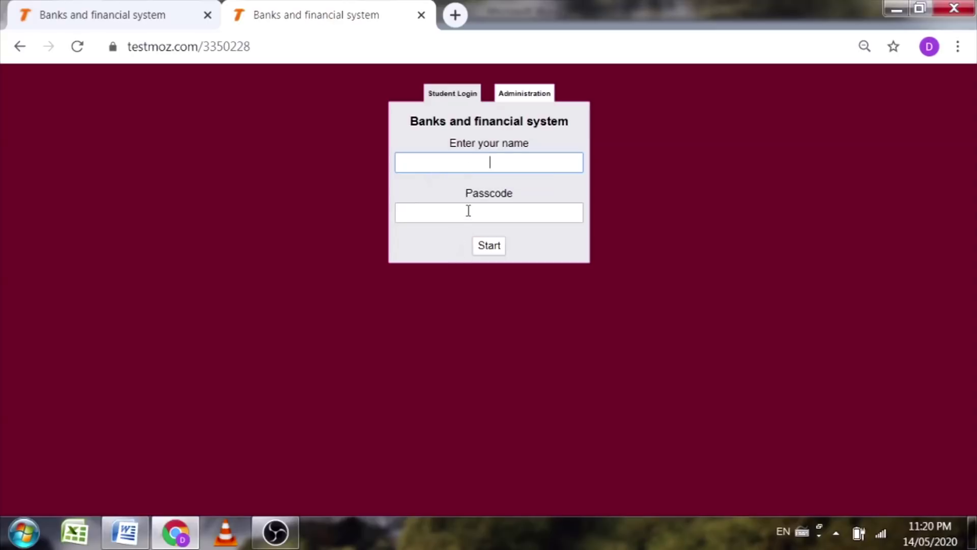
click(465, 212)
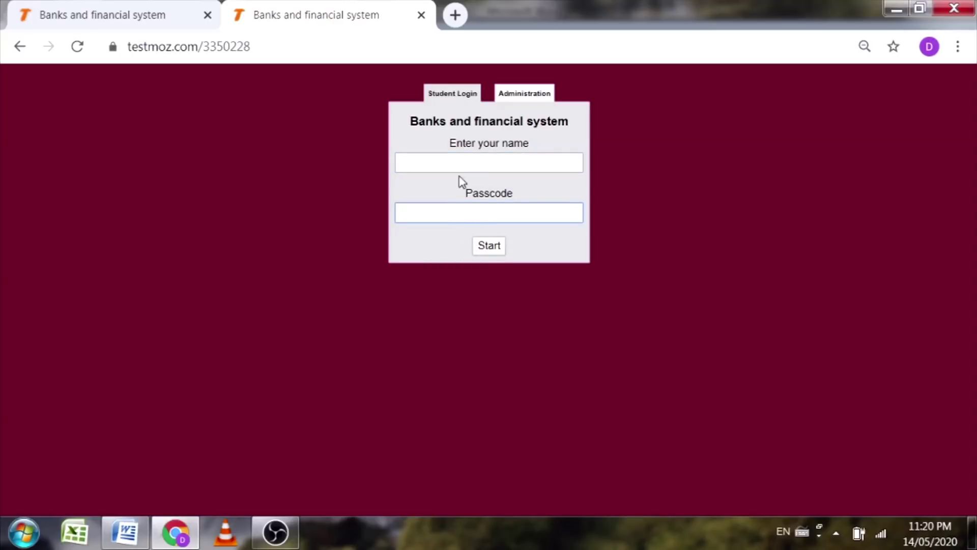
click(531, 100)
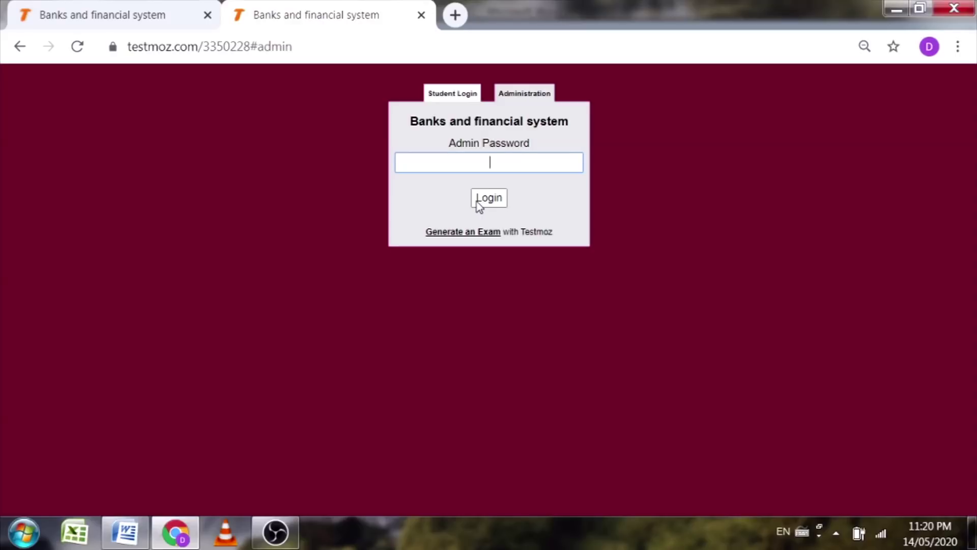
click(449, 102)
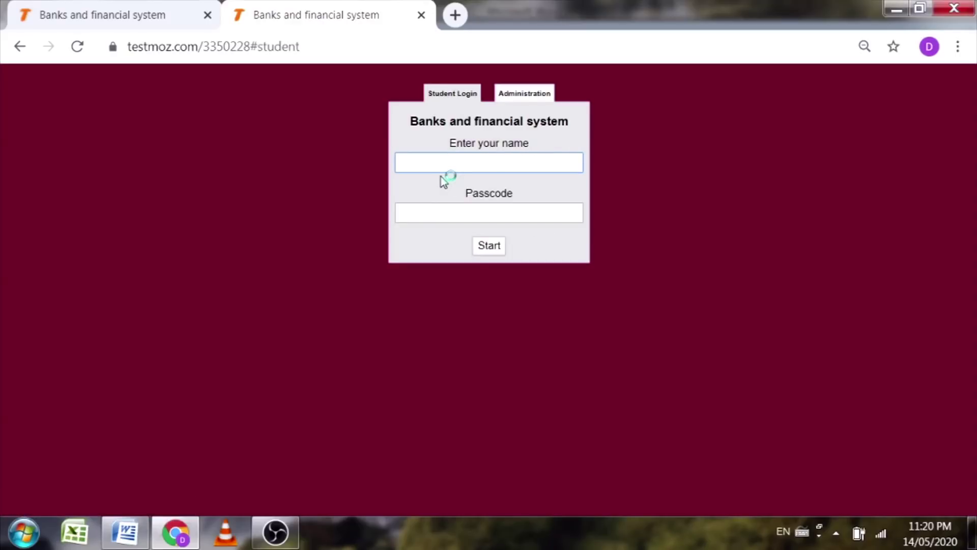
text(Rahul)
click(481, 214)
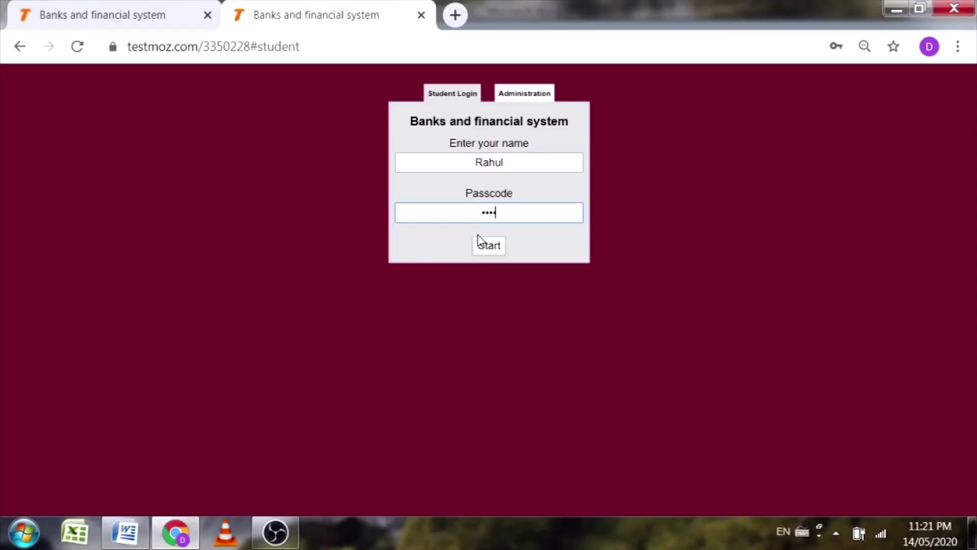
click(481, 249)
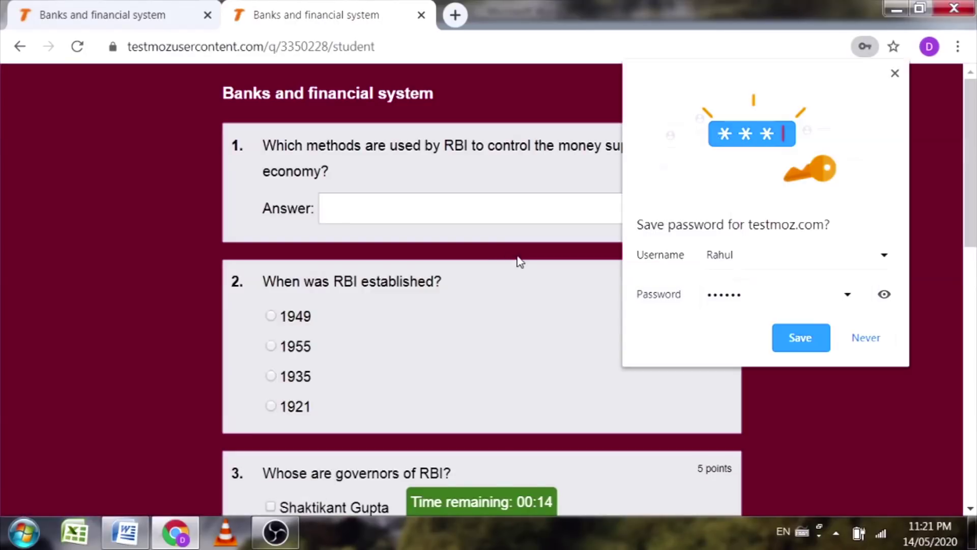
Step: Decline saving the password and answer question 1 with 'Qualitative and quantitative methods'
click(894, 73)
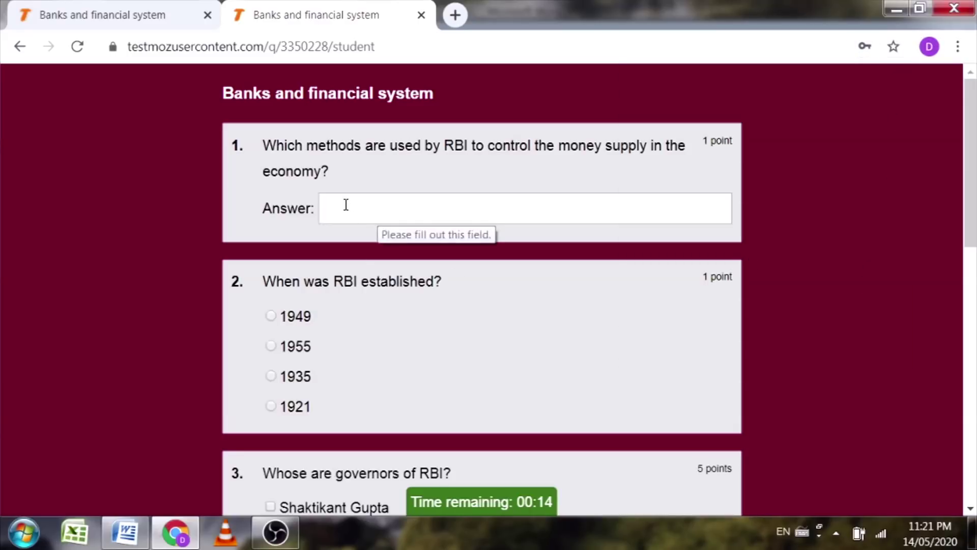
scroll(305, 234, down, 8)
scroll(224, 245, up, 8)
scroll(173, 225, down, 15)
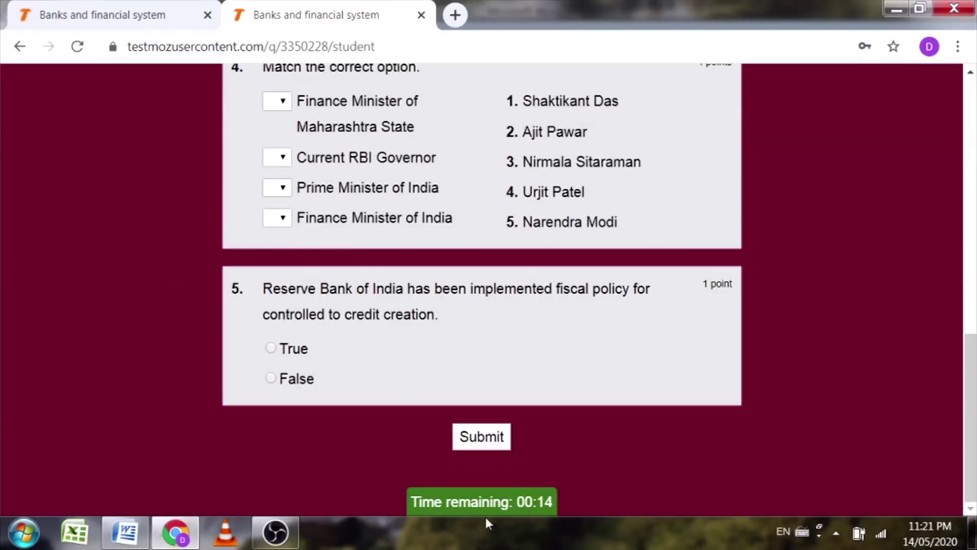
mouse_move(496, 506)
scroll(652, 417, up, 3)
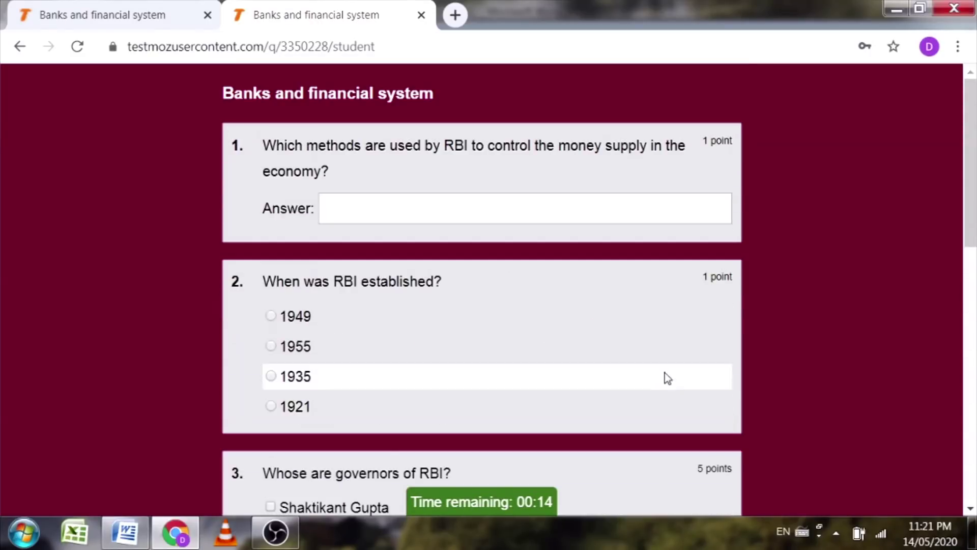
click(368, 219)
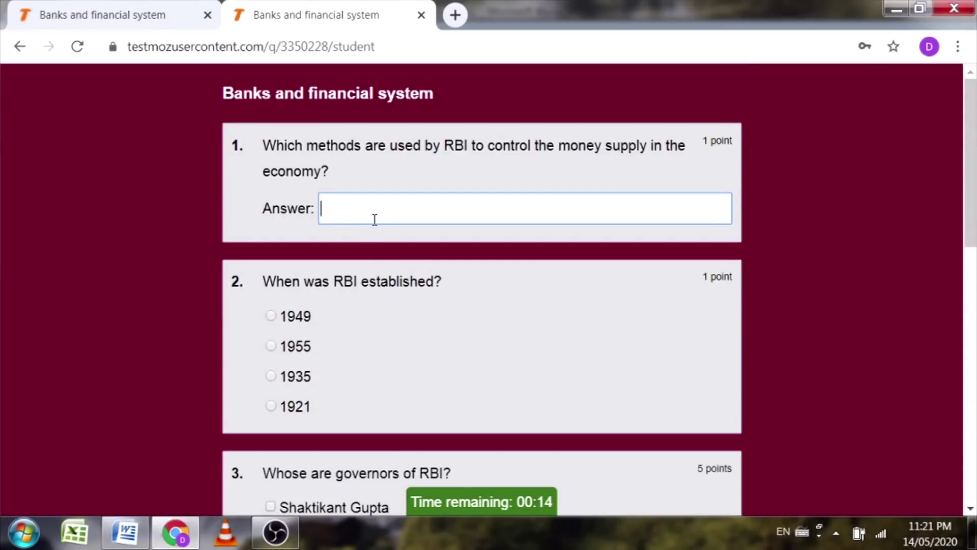
text(Qualitative and q)
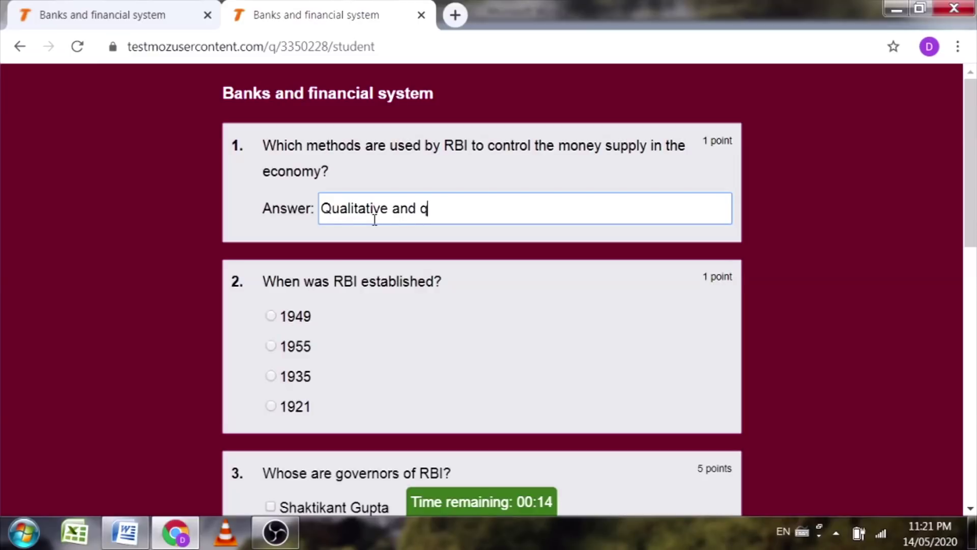
text(uantitative methods)
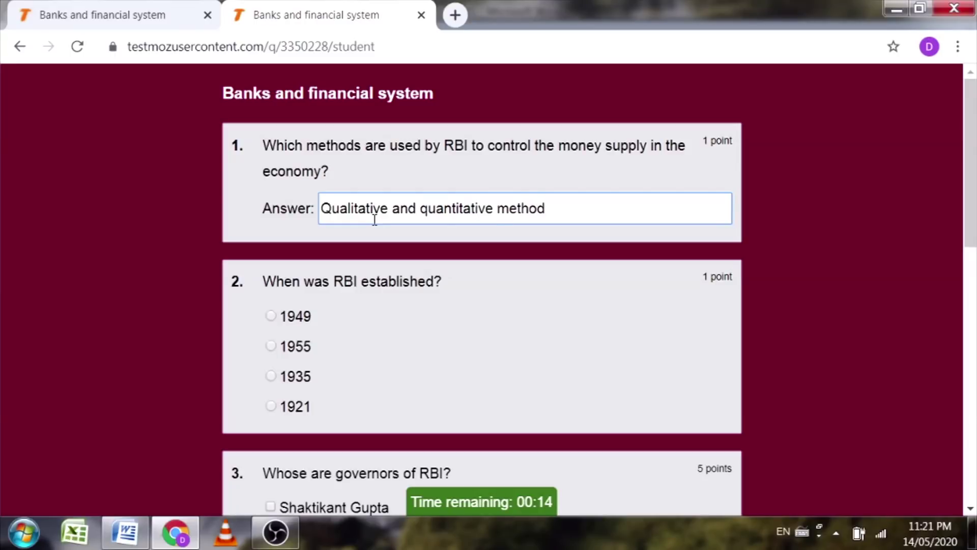
Step: Answer question 2 with 1935 and tick Manmohan Singh, Urjit Patel and C. D. Deshmukh for question 3
scroll(362, 308, down, 2)
click(295, 286)
scroll(326, 214, down, 5)
click(334, 148)
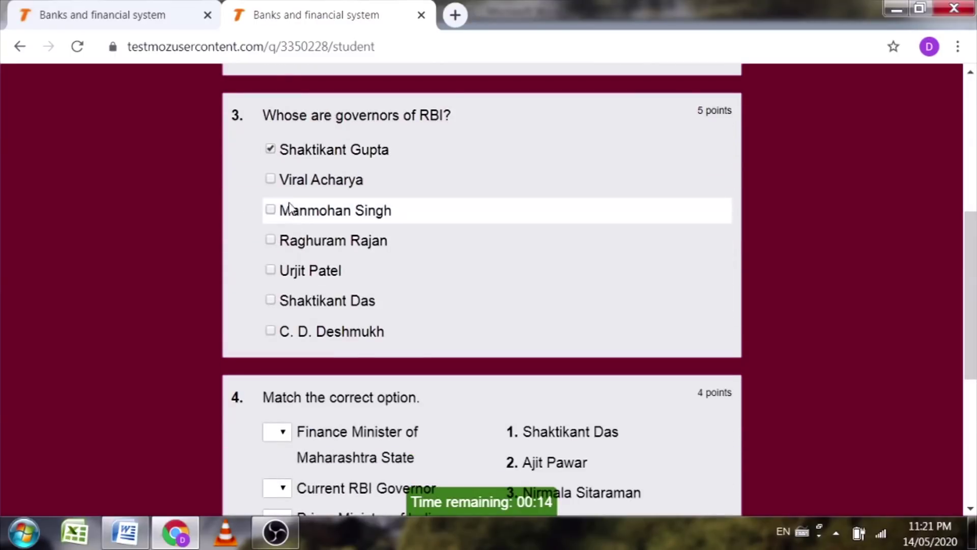
click(270, 150)
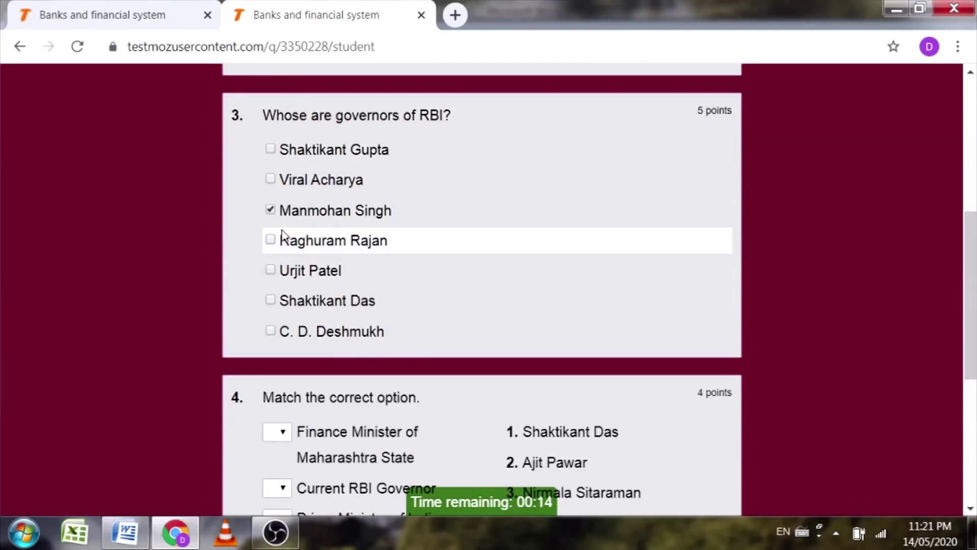
click(270, 240)
click(270, 271)
click(270, 331)
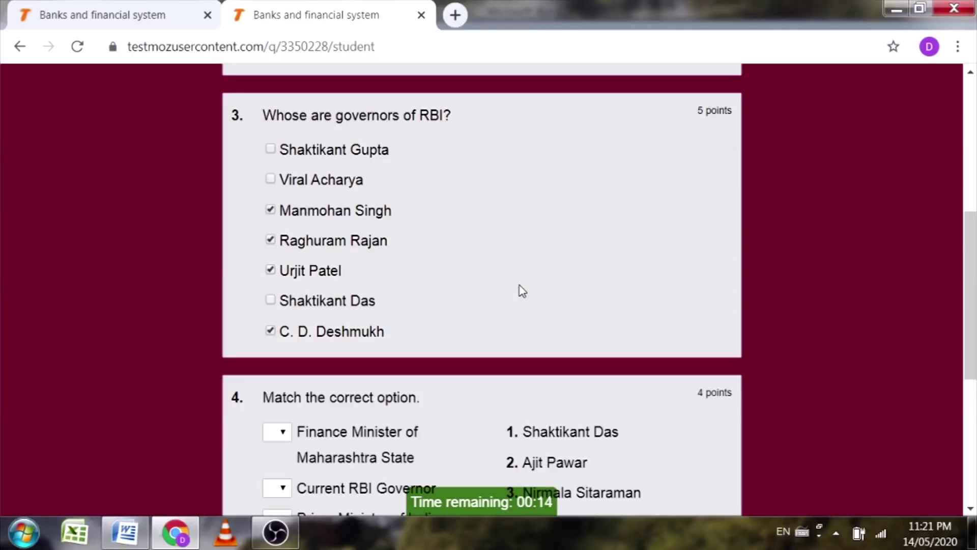
Step: Match question 4's four items to options 1–4, answer question 5 False, and submit
scroll(493, 305, down, 6)
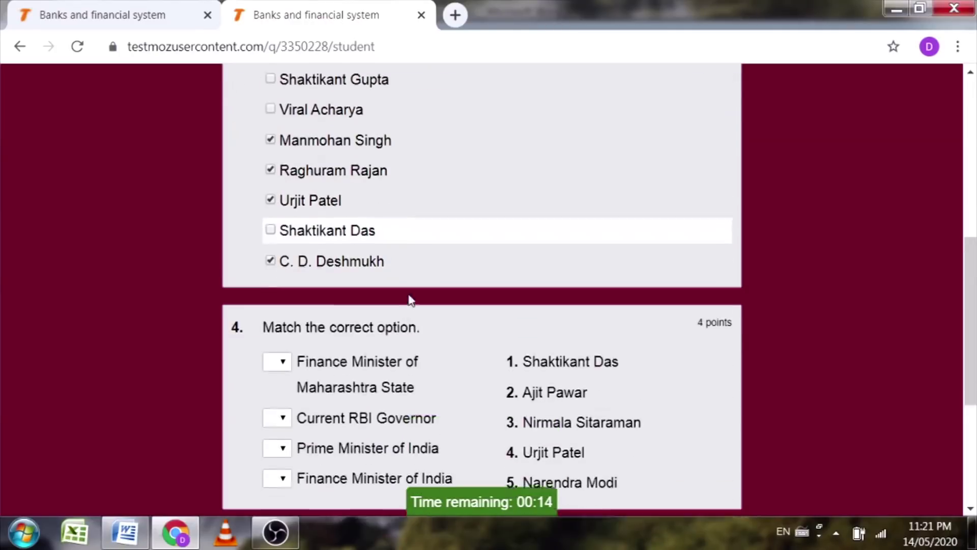
click(277, 100)
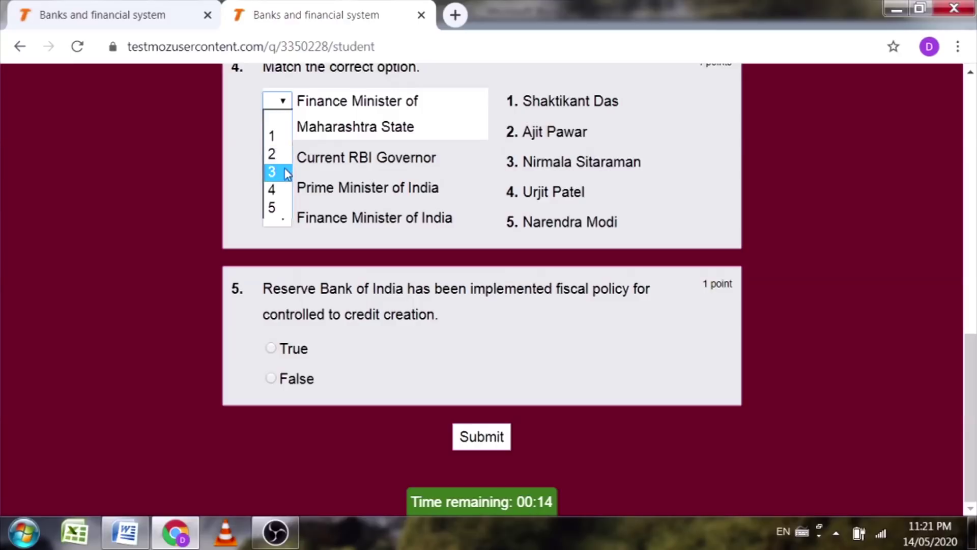
click(275, 135)
click(276, 157)
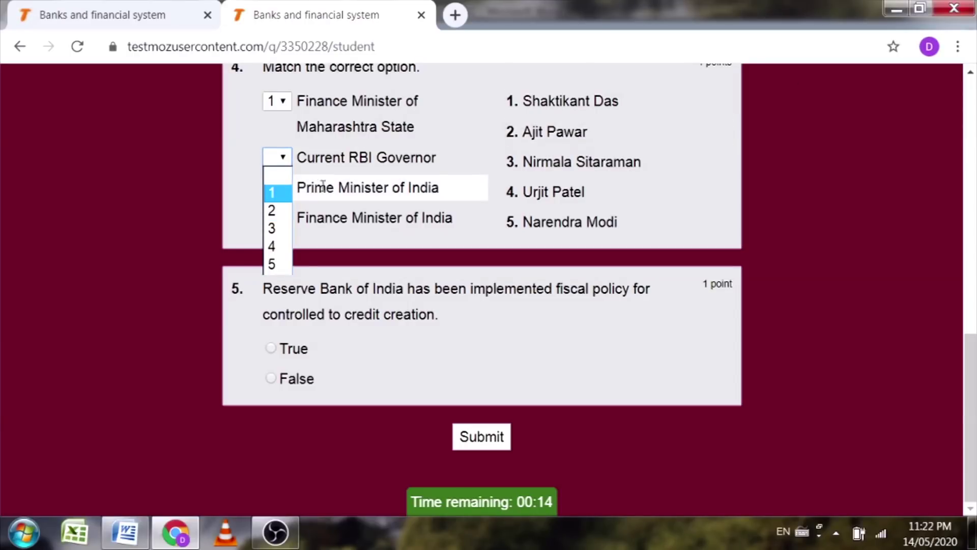
click(273, 212)
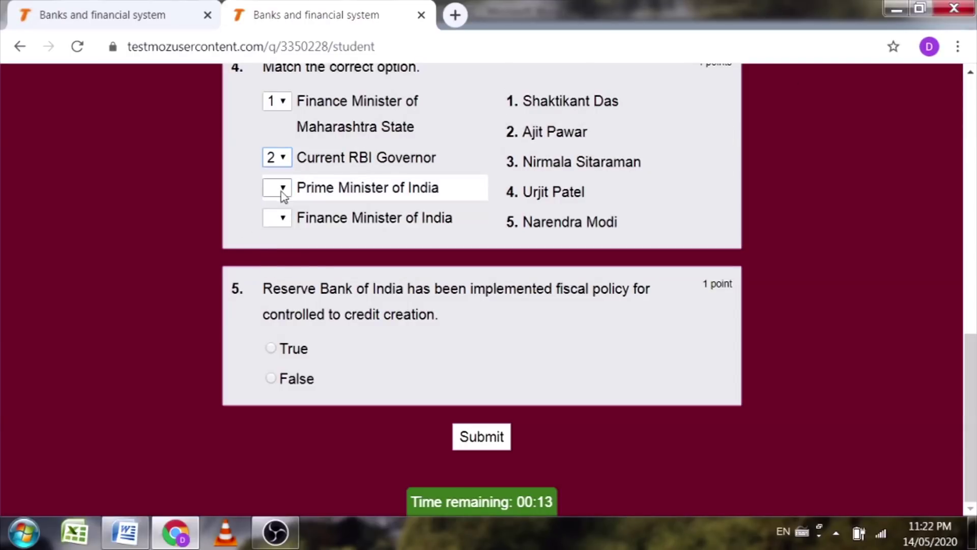
click(278, 187)
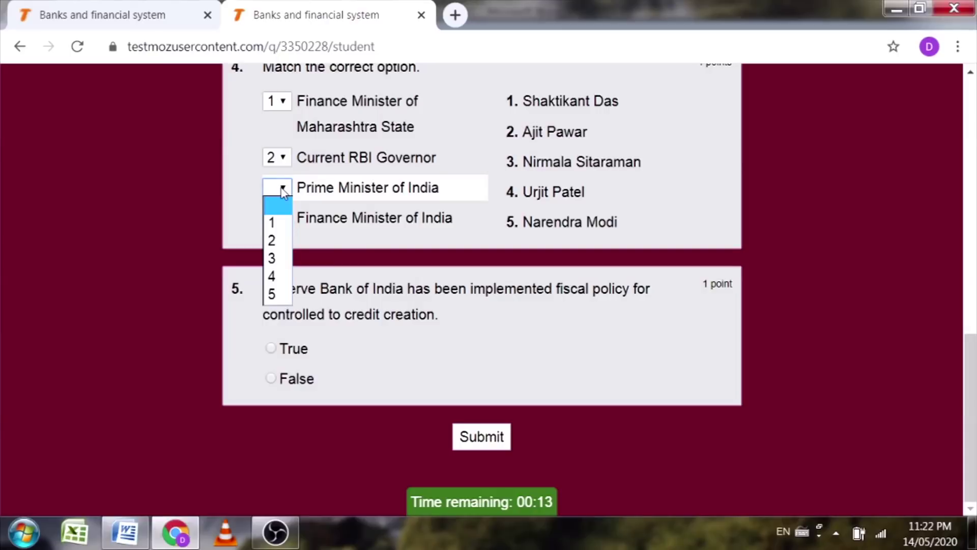
click(272, 259)
click(277, 217)
click(271, 305)
click(271, 378)
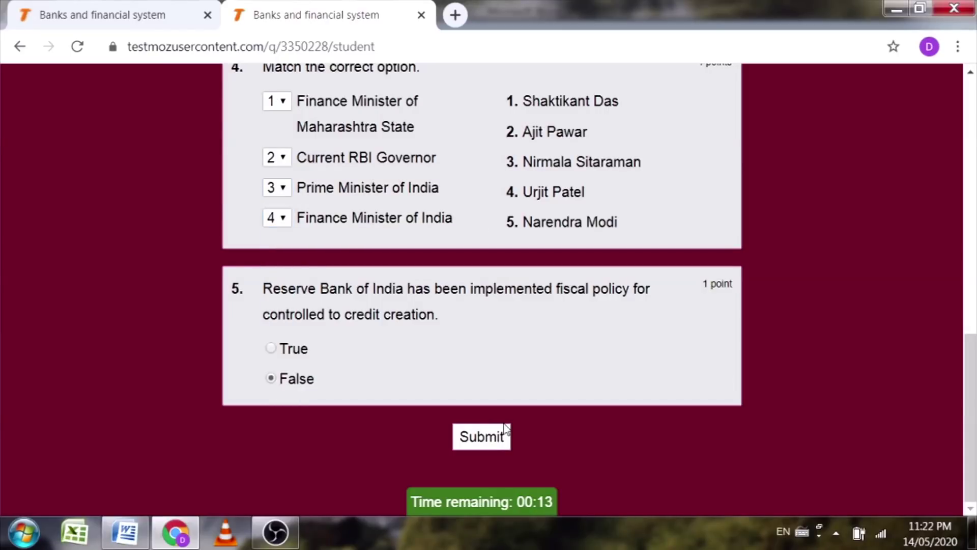
click(484, 437)
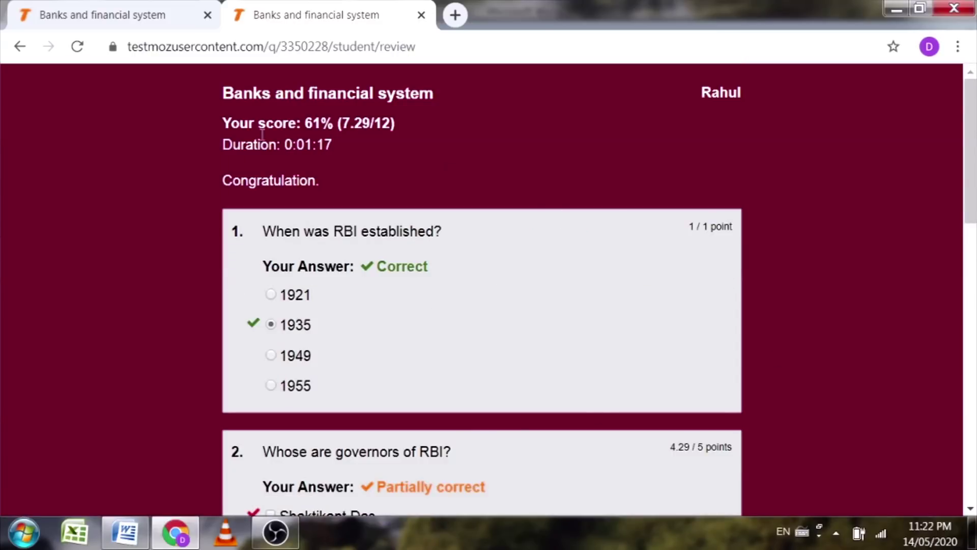
Step: Scroll through the graded review scoring 61% (7.29/12), then log out of the test
drag(339, 124, 287, 124)
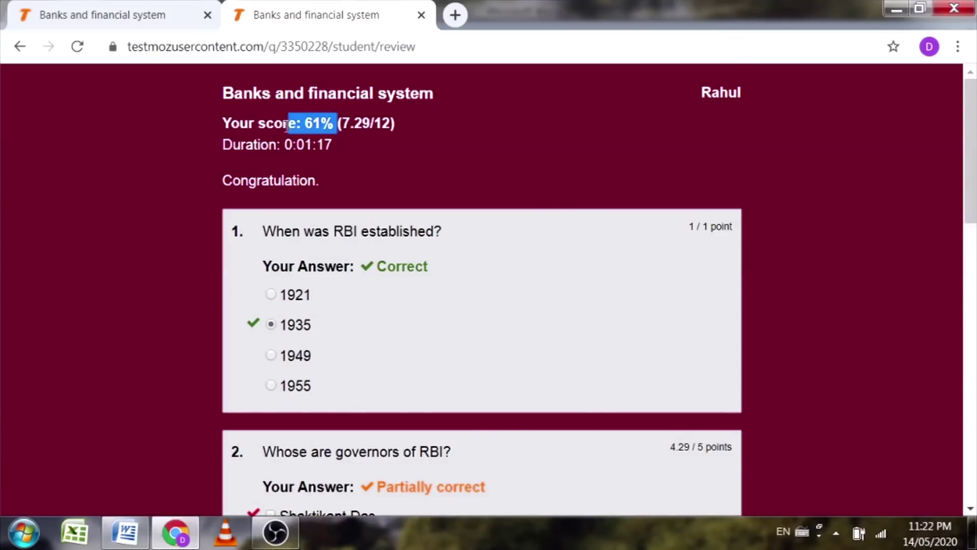
scroll(556, 209, down, 7)
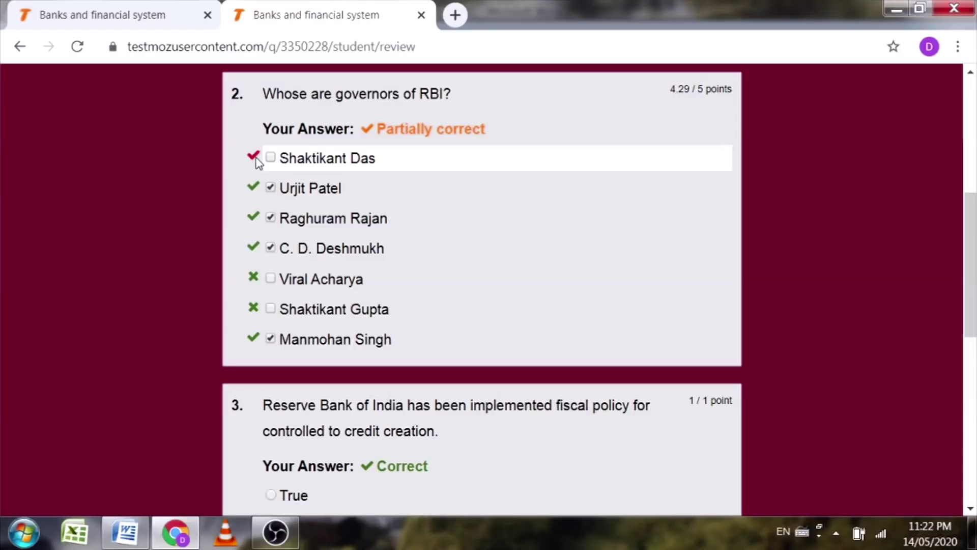
scroll(280, 167, down, 6)
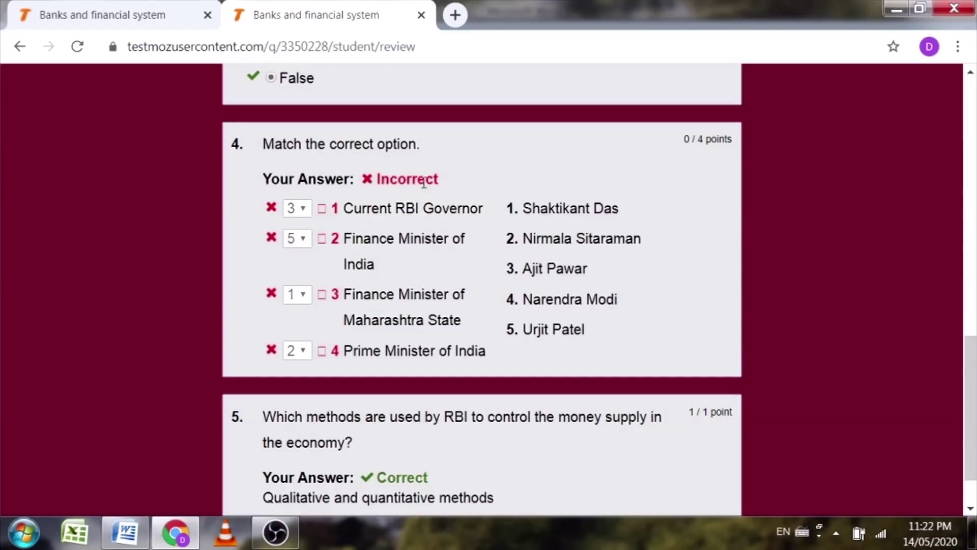
scroll(663, 194, down, 2)
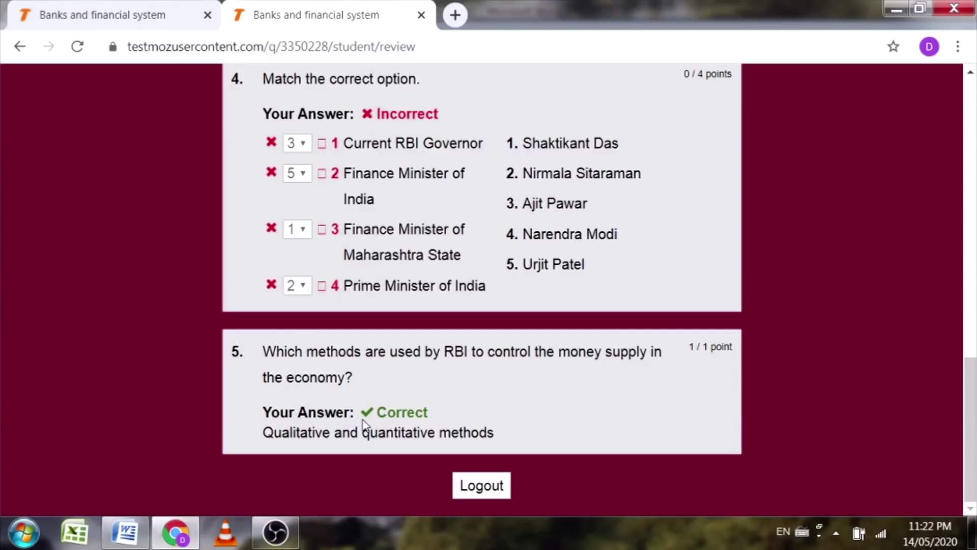
scroll(372, 419, up, 20)
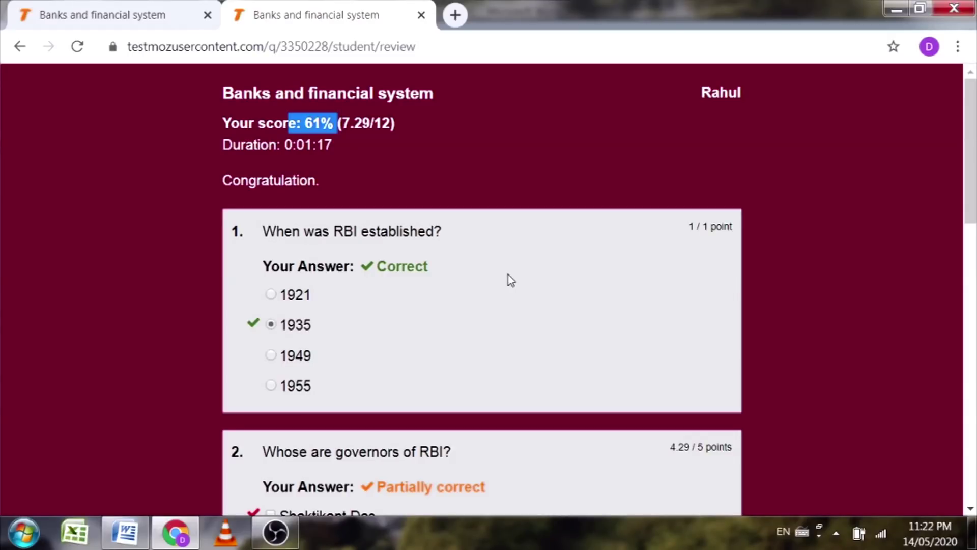
scroll(508, 280, down, 5)
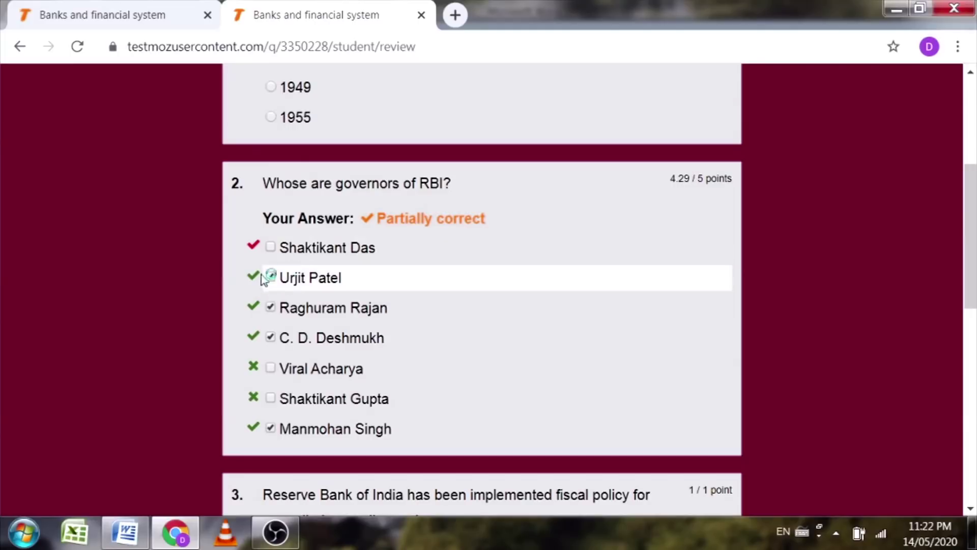
scroll(771, 301, down, 10)
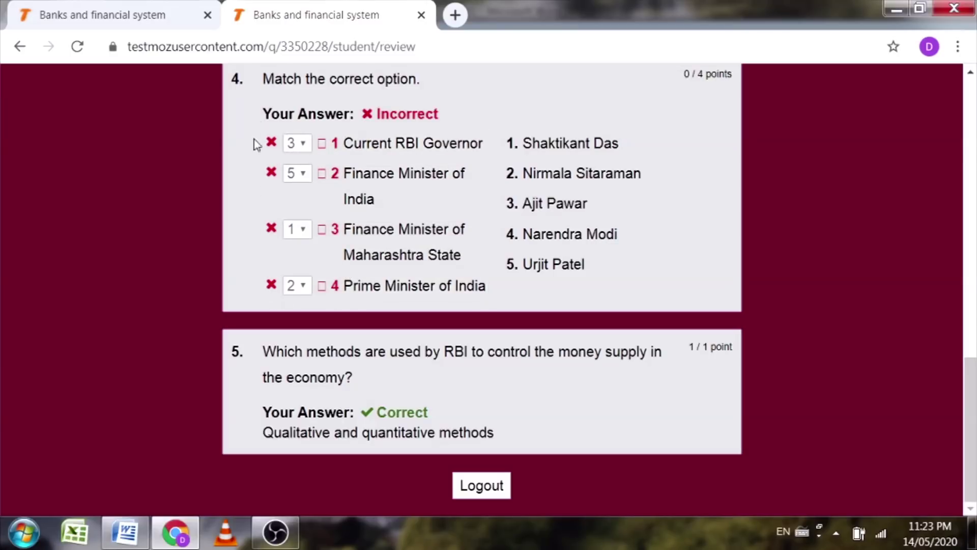
click(492, 491)
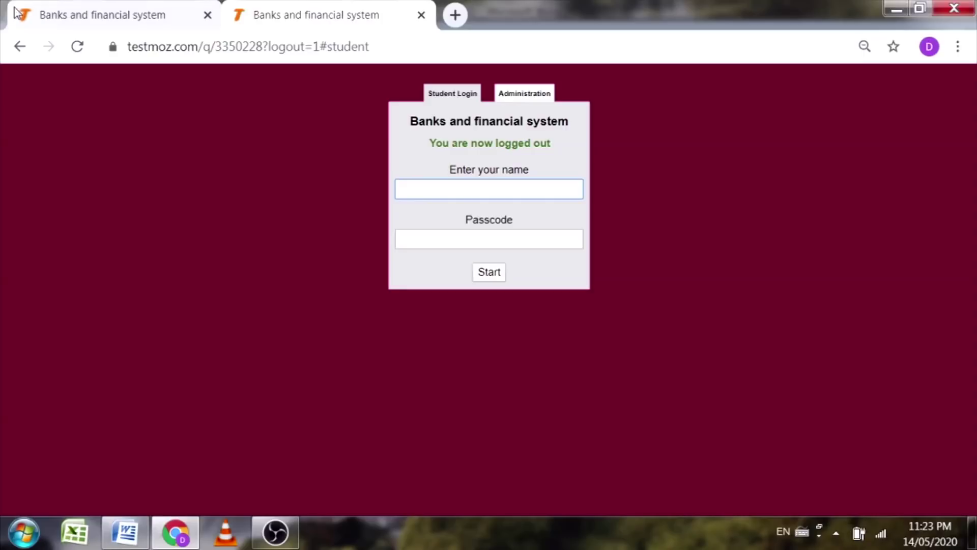
Step: Log in through the Administration form with the admin password to reach the Dashboard
click(114, 1)
click(280, 2)
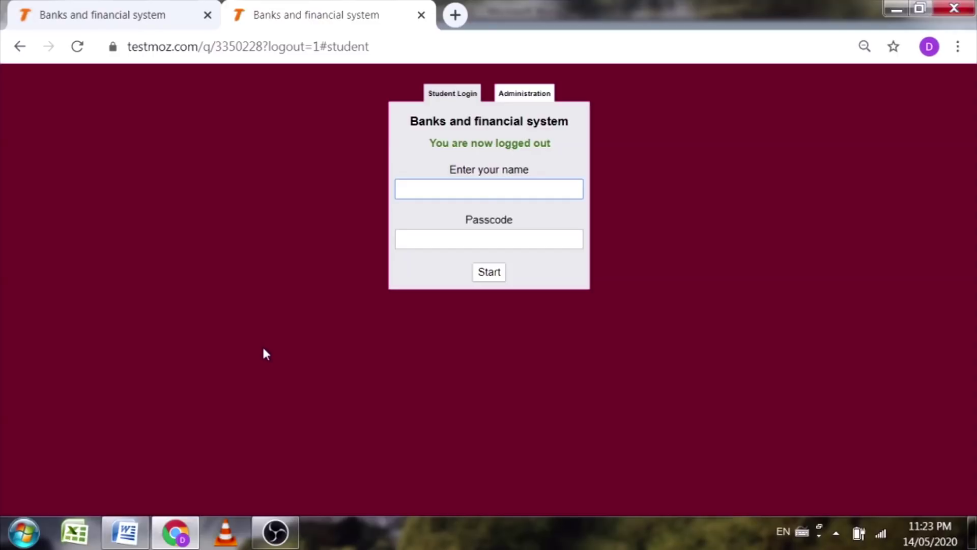
click(510, 98)
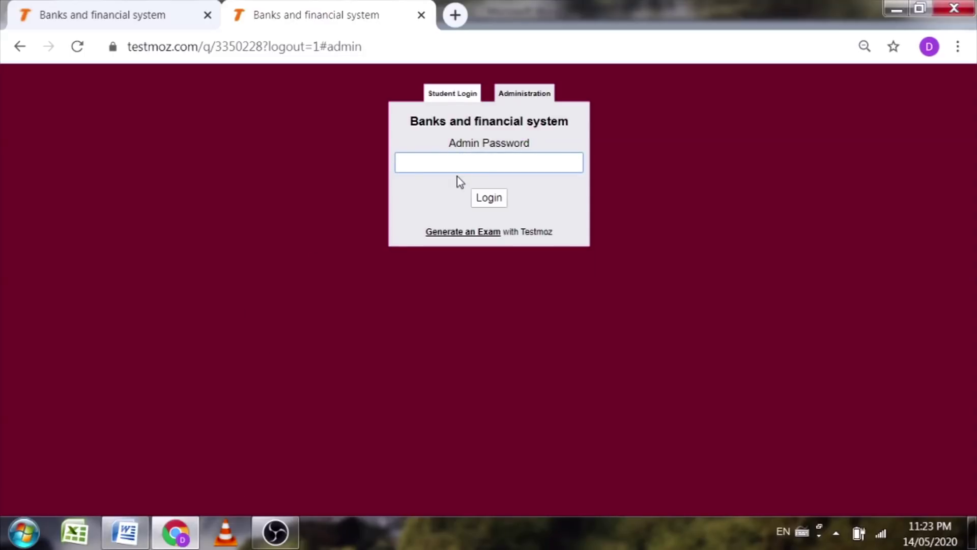
text(•••••)
click(484, 198)
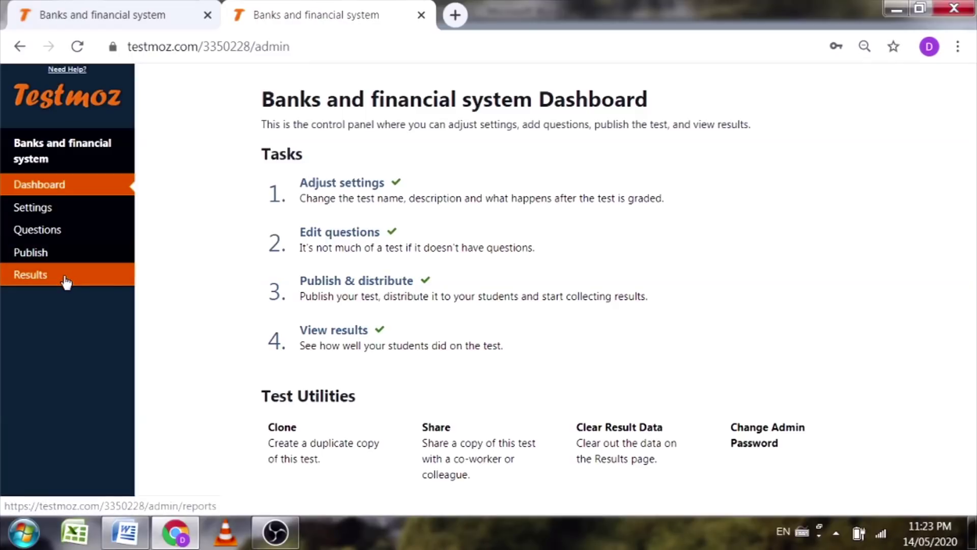
Step: Open Results and check the recorded answers for questions 2 and 4 in the 61% response
click(84, 276)
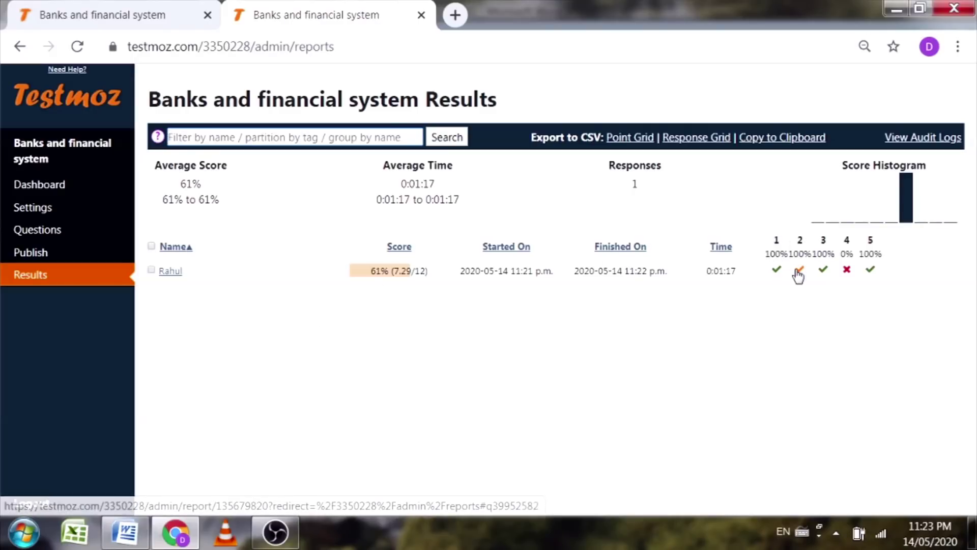
mouse_move(802, 271)
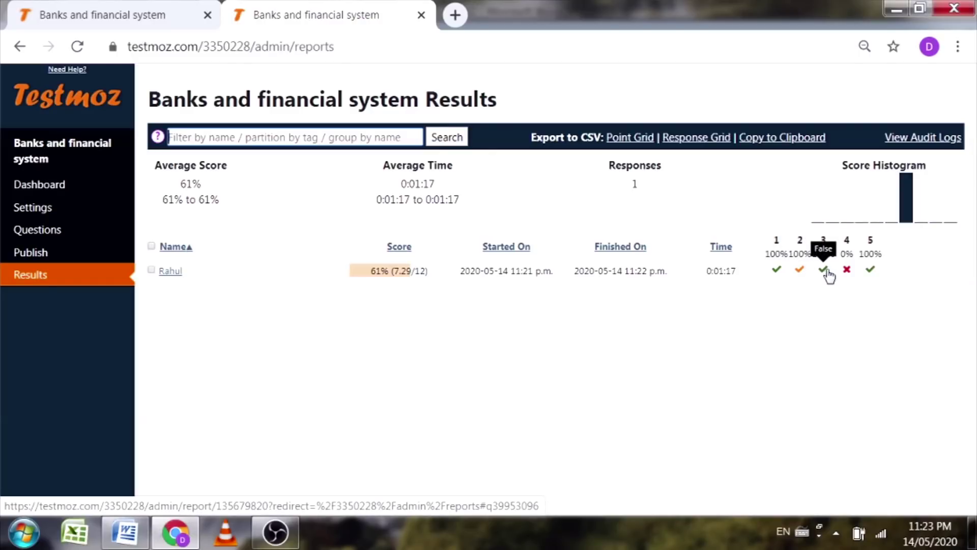
mouse_move(846, 276)
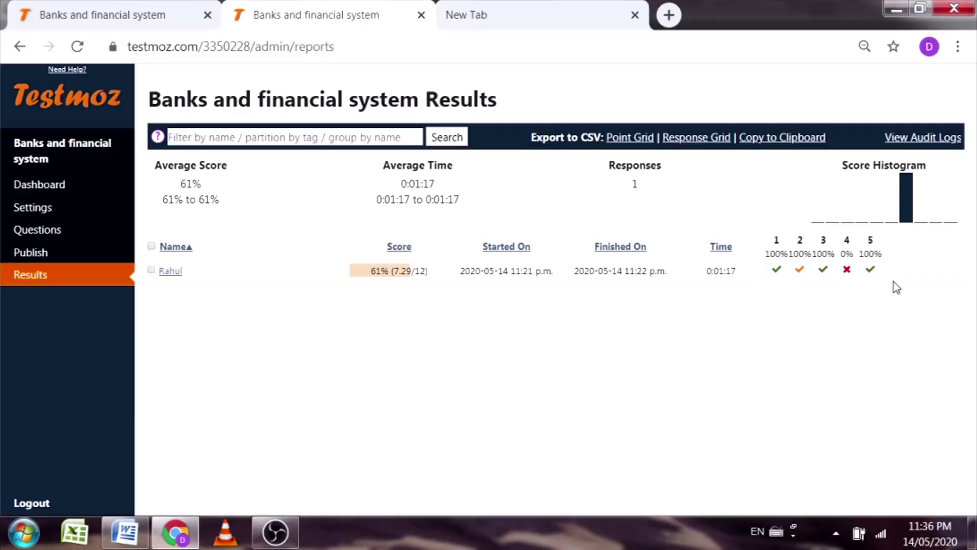
mouse_move(846, 272)
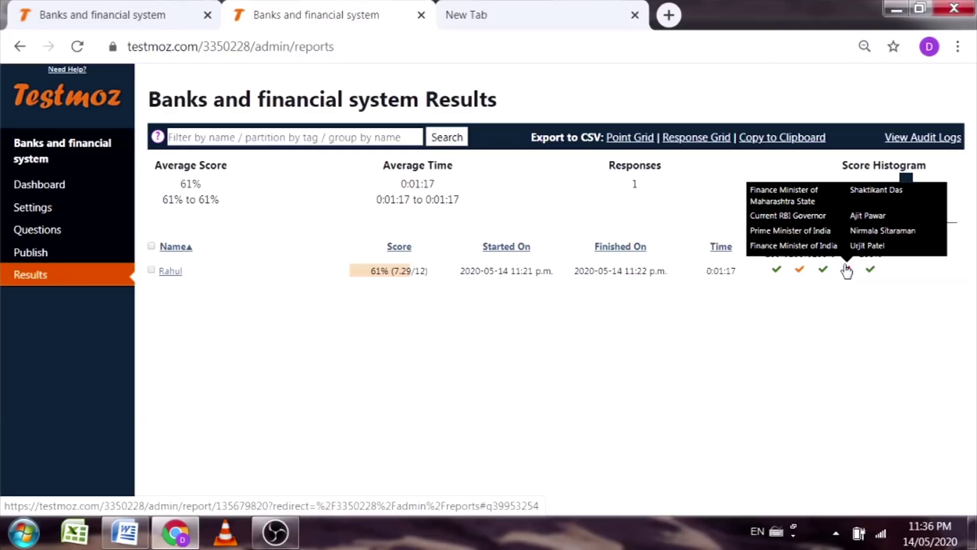
click(432, 25)
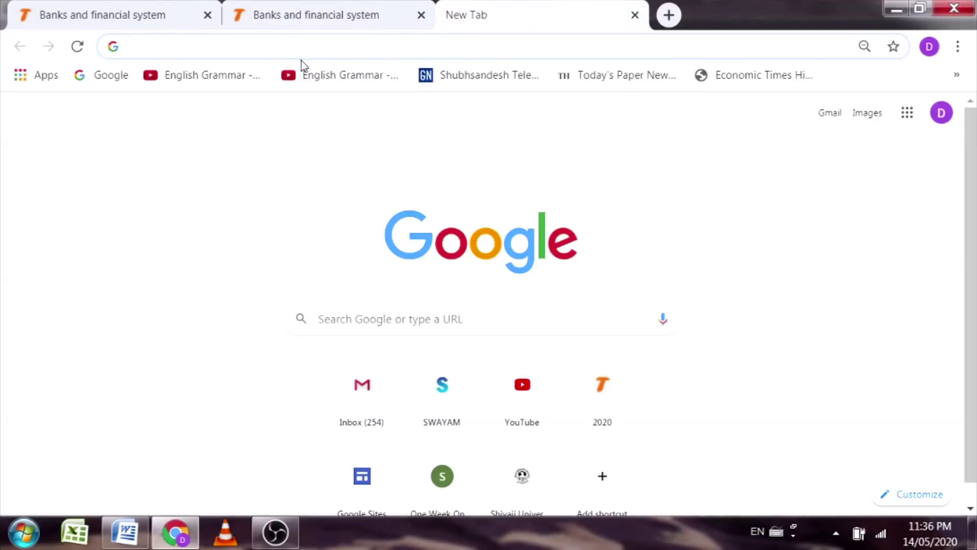
Step: Load testmoz.com/3055136 in the new tab's address bar
click(278, 45)
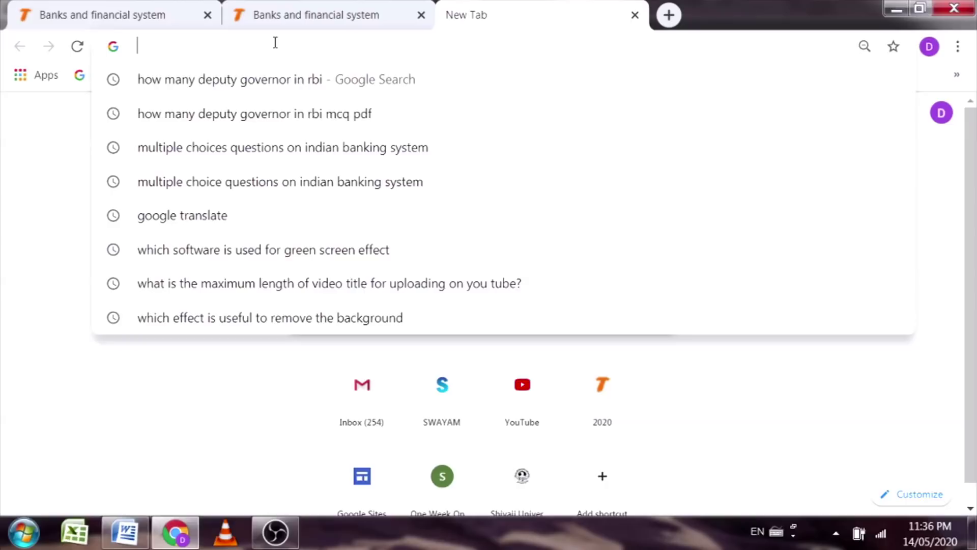
text(testmoz)
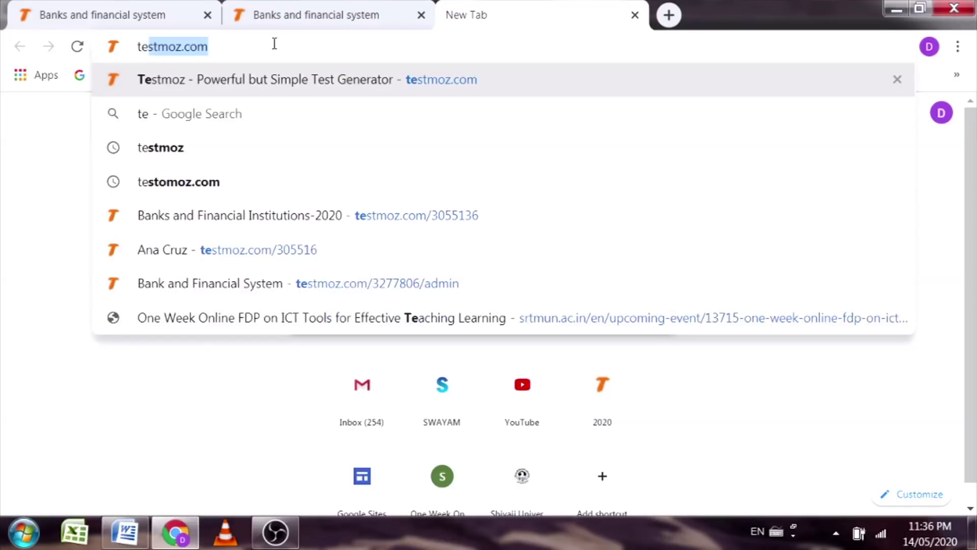
text(.com/)
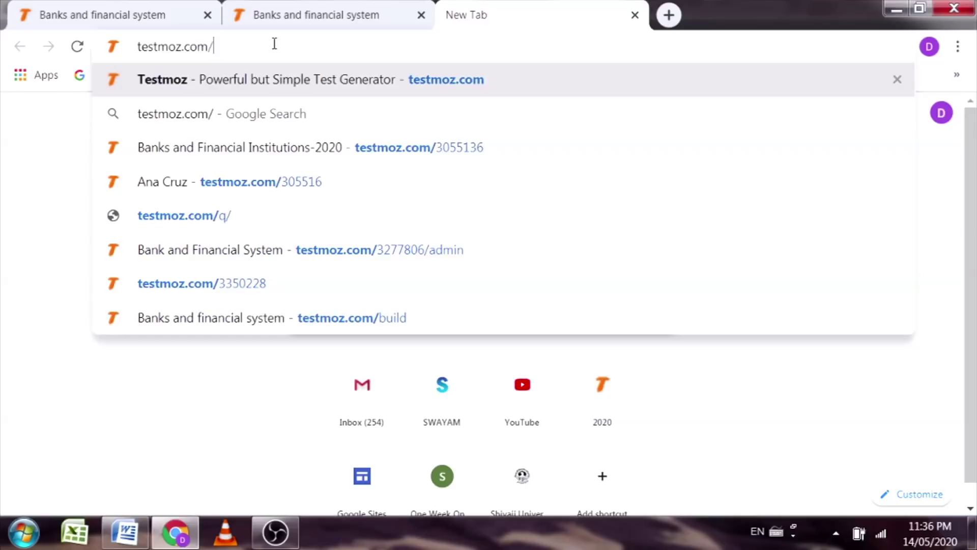
text(30551)
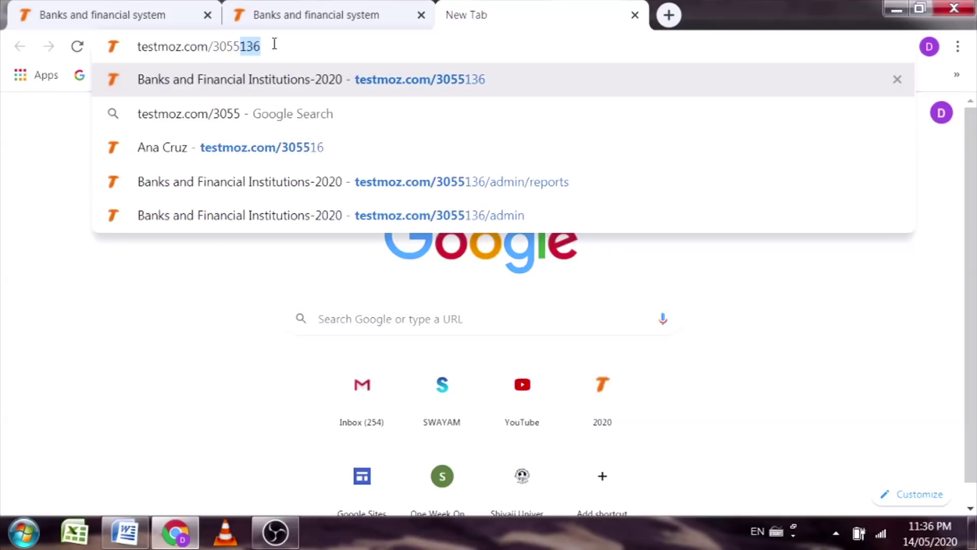
text(36)
key(Return)
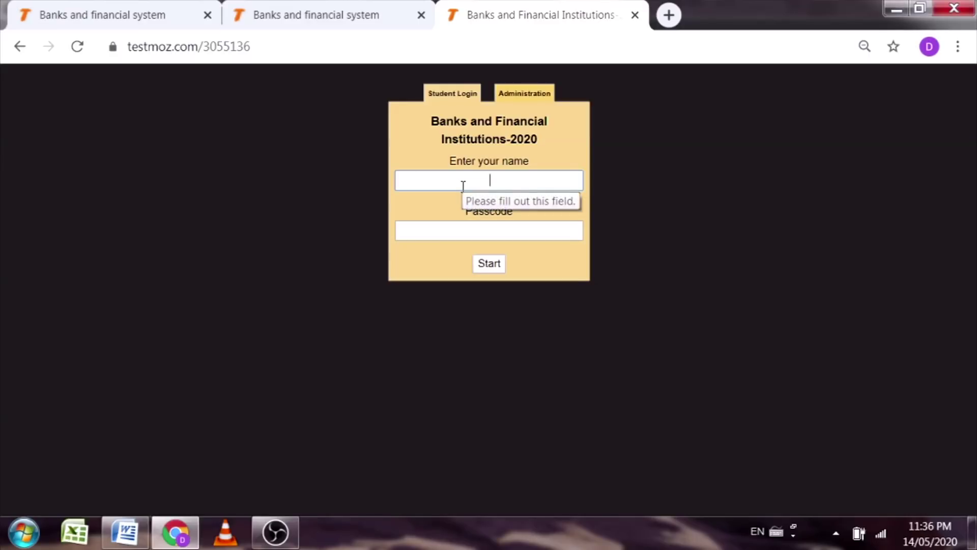
Step: Log in as administrator and open the Results page listing 20 responses
click(533, 93)
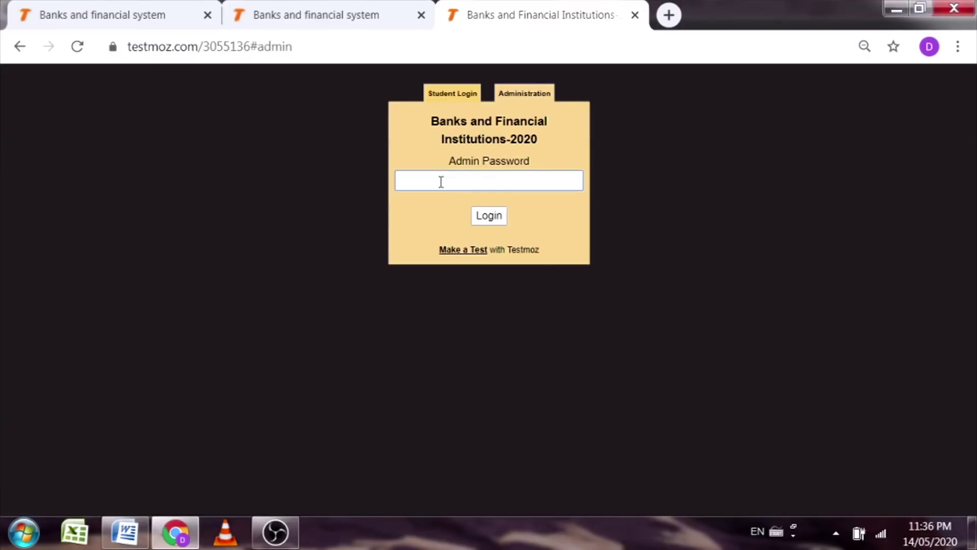
click(492, 216)
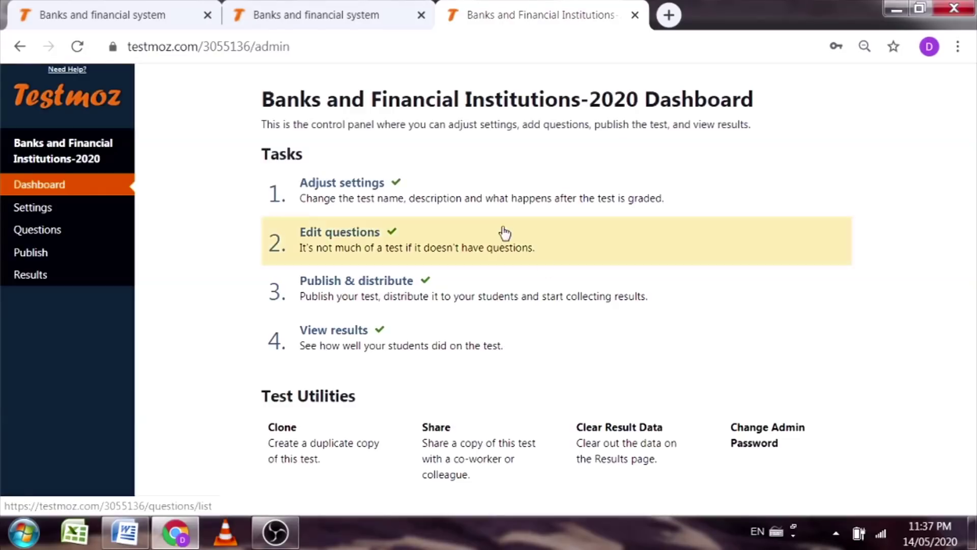
click(68, 282)
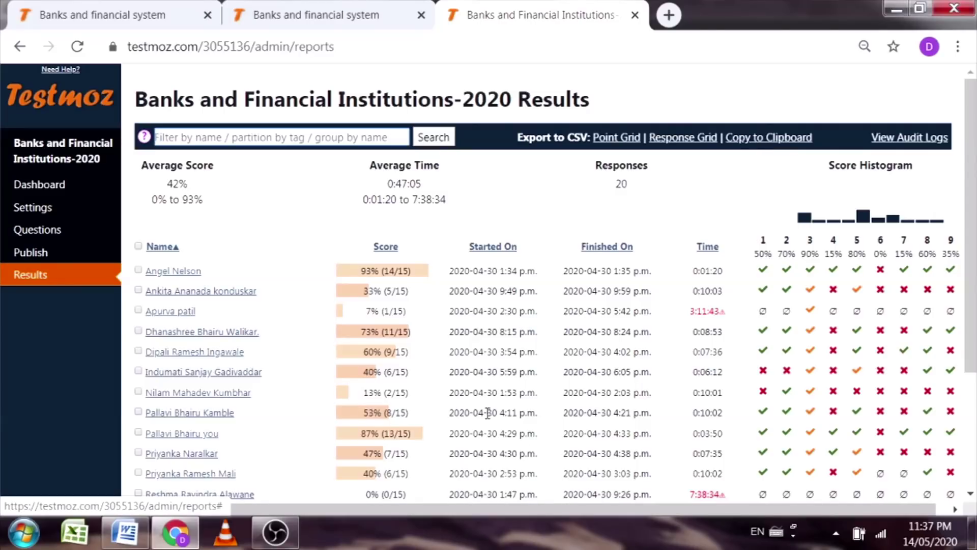
scroll(438, 334, down, 3)
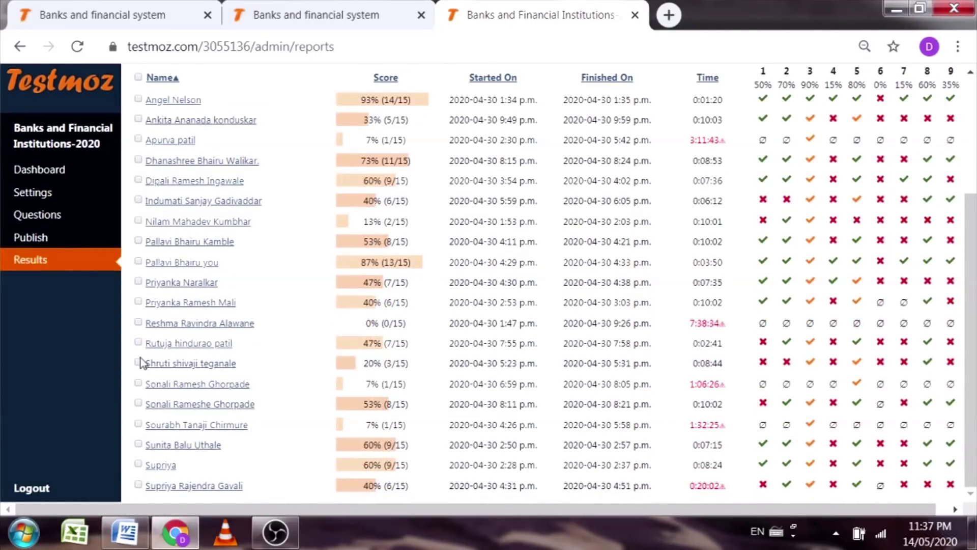
scroll(246, 483, up, 3)
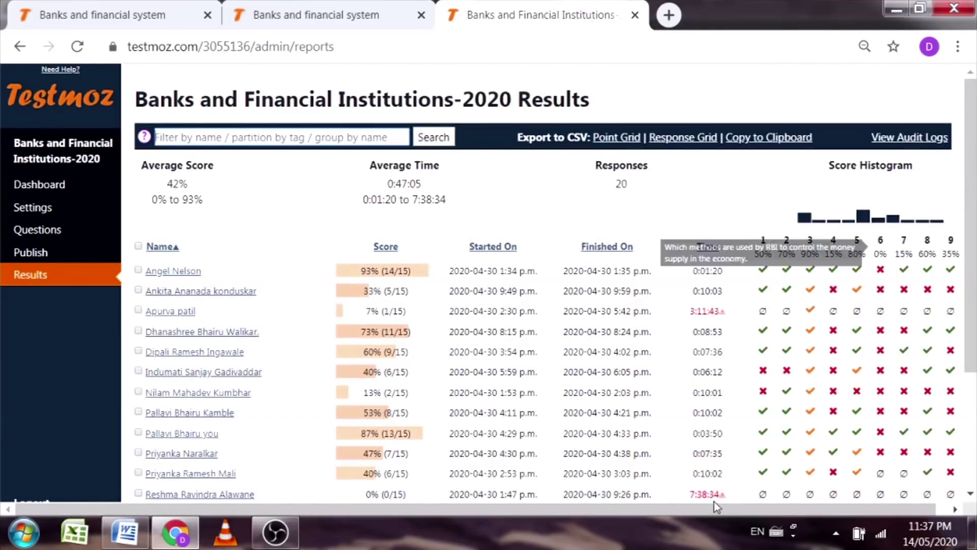
drag(683, 509, 711, 509)
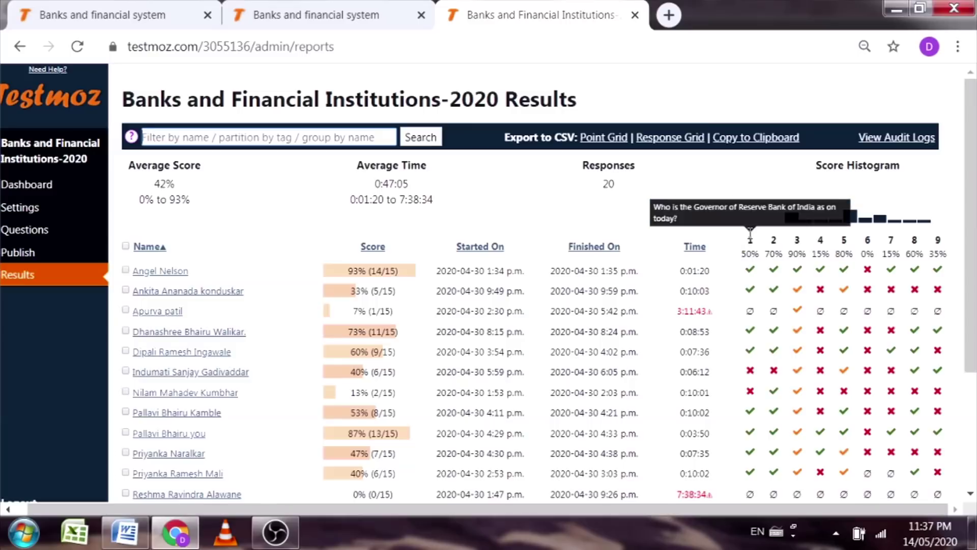
scroll(749, 374, down, 3)
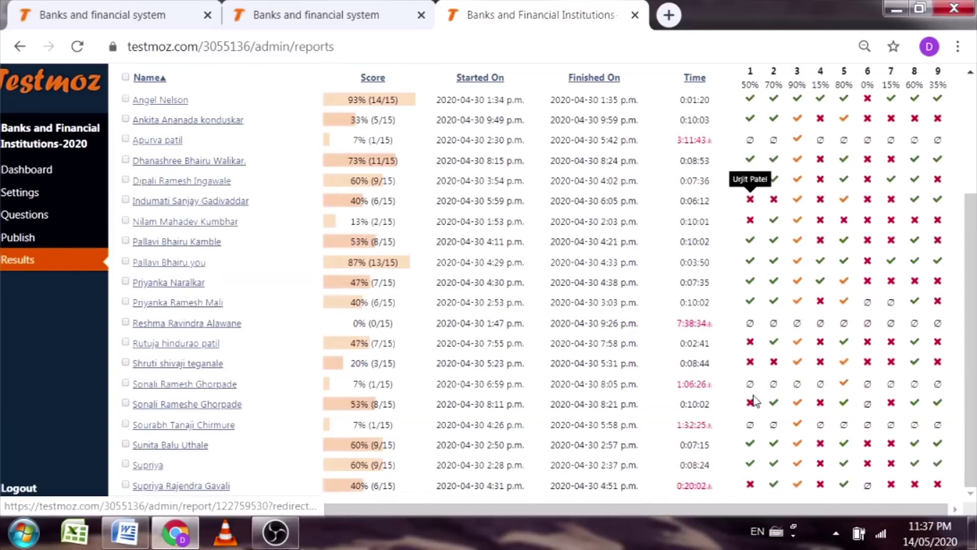
scroll(754, 413, up, 3)
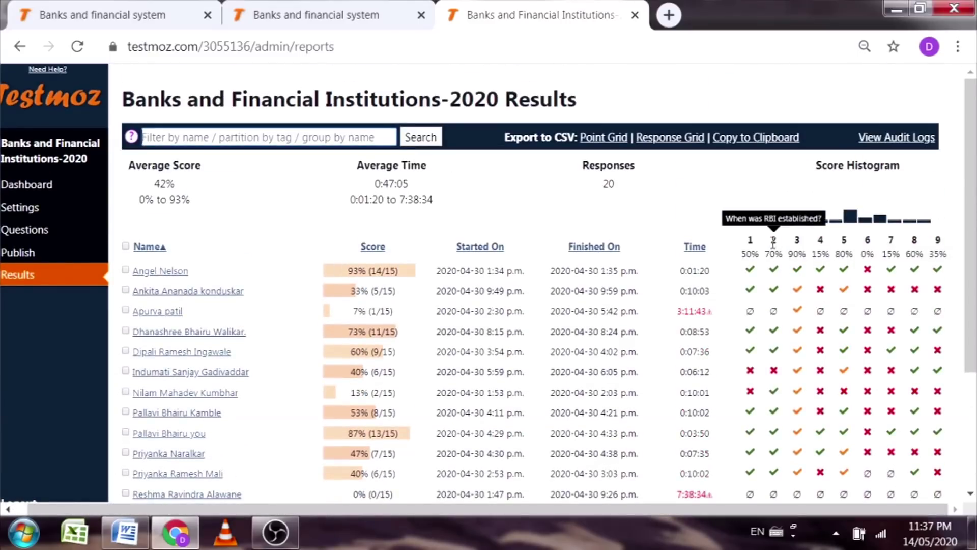
scroll(774, 280, down, 3)
scroll(774, 280, up, 3)
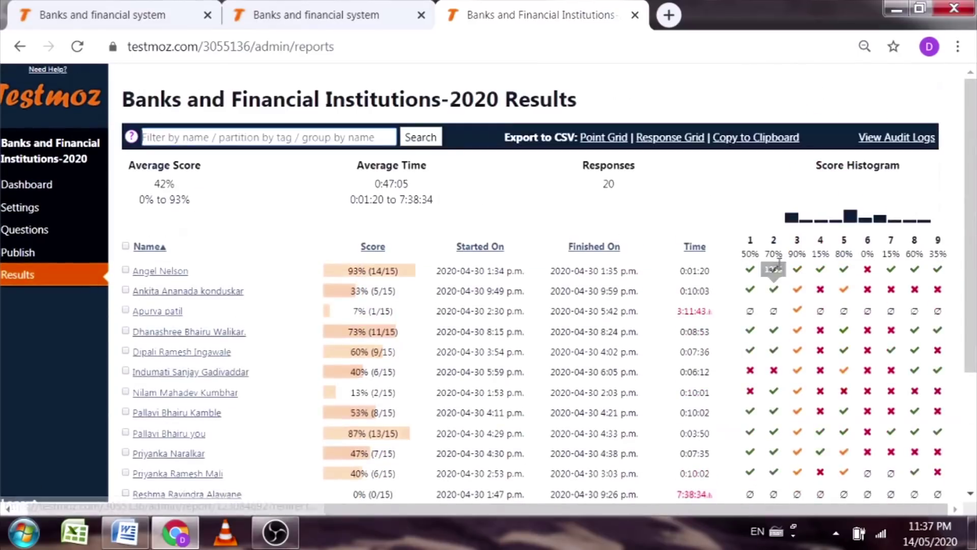
scroll(800, 273, down, 3)
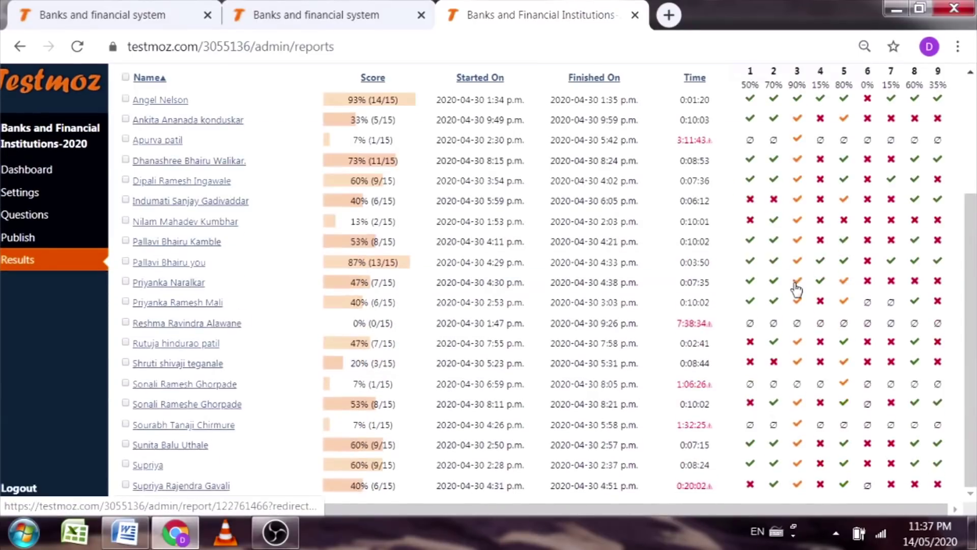
scroll(793, 282, up, 3)
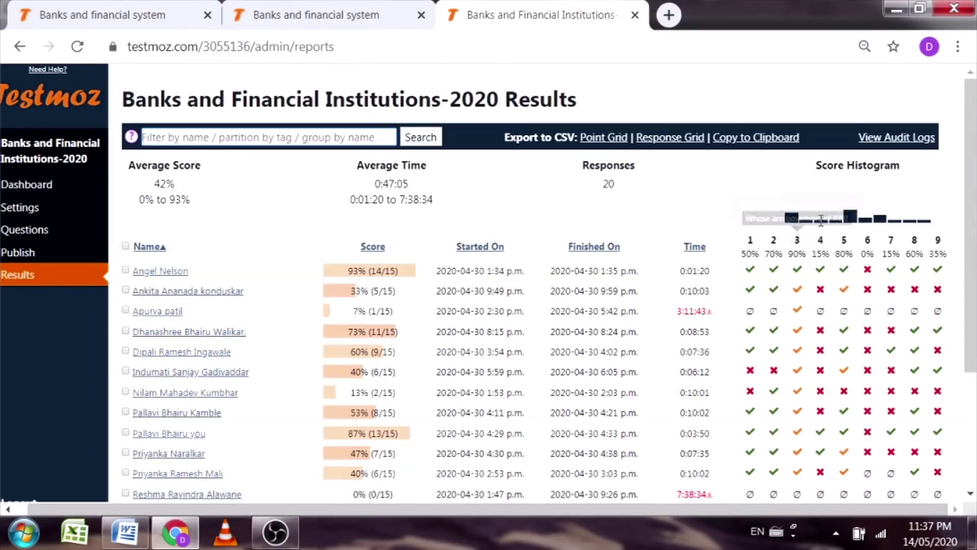
scroll(801, 309, down, 3)
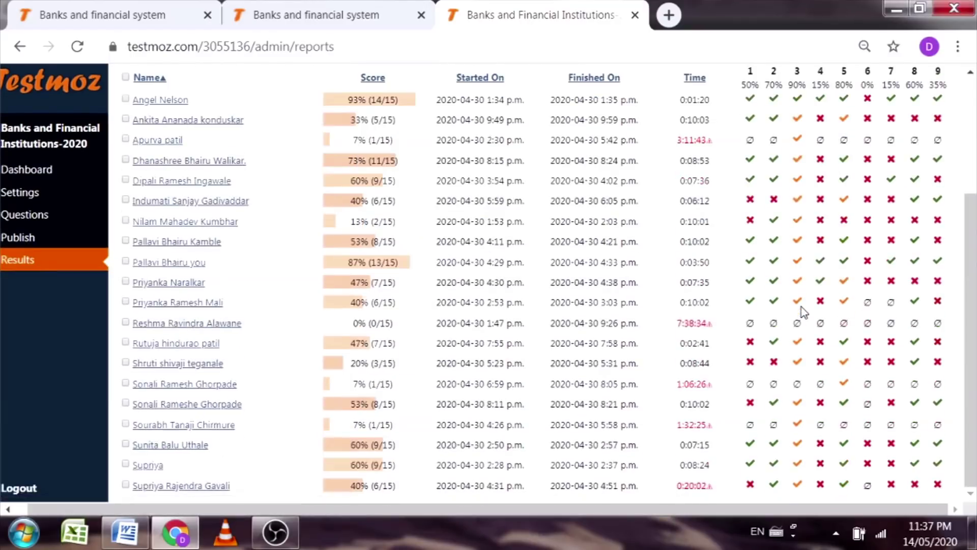
scroll(799, 316, up, 3)
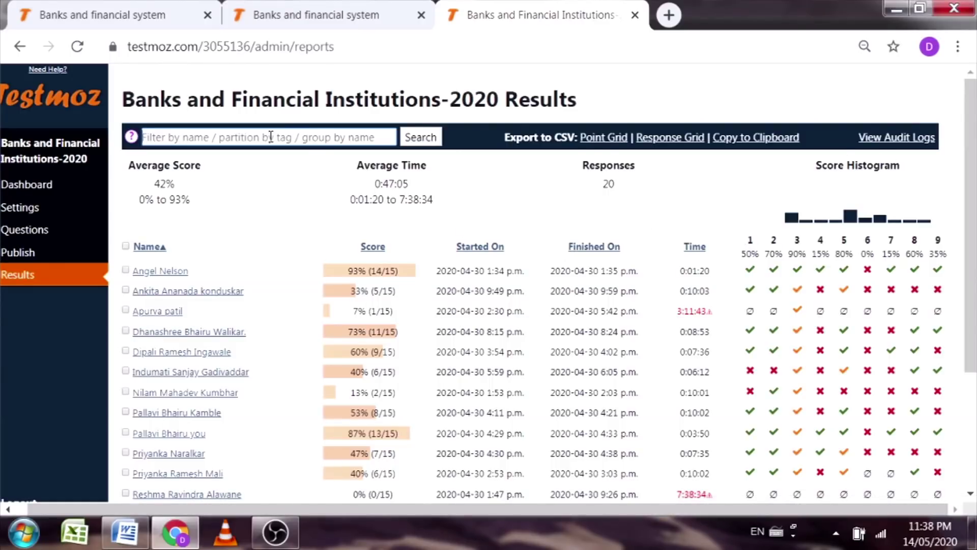
click(235, 138)
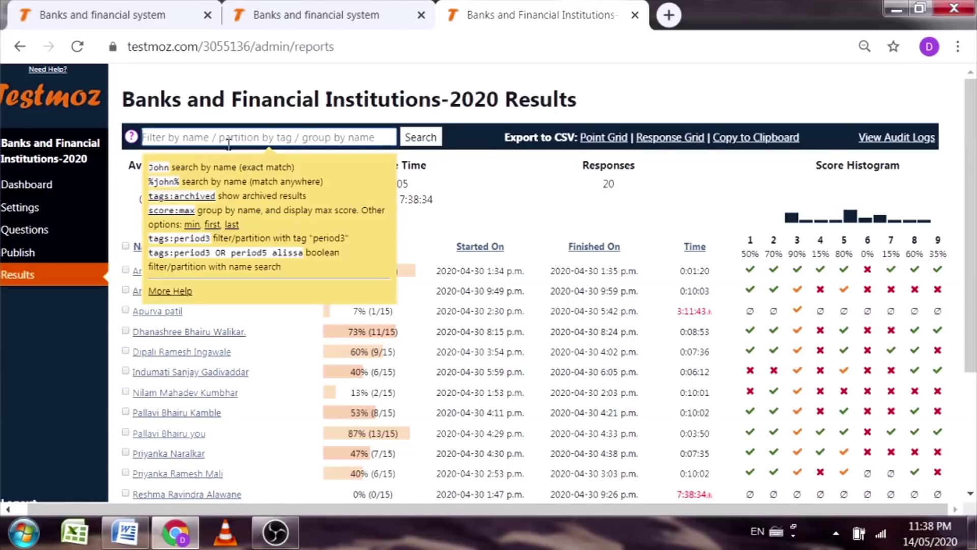
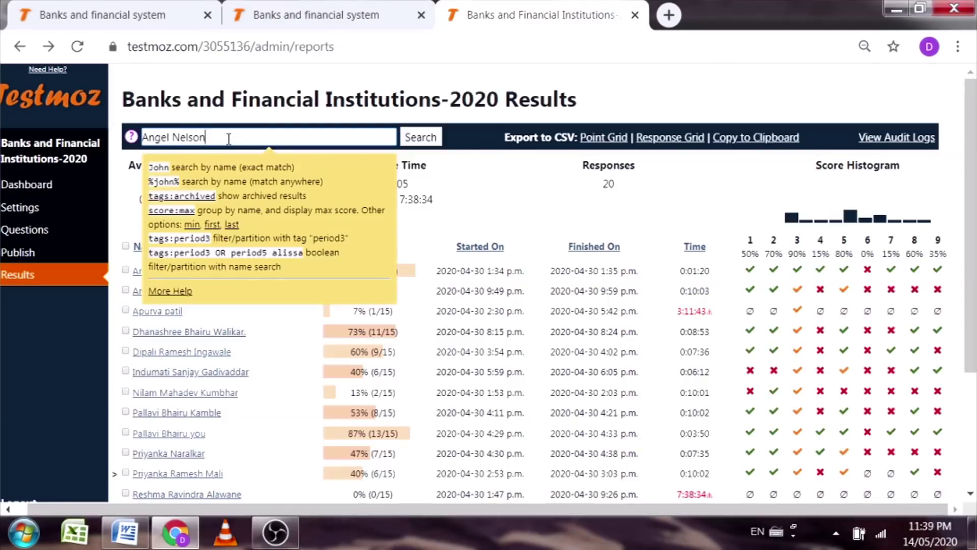
key(Return)
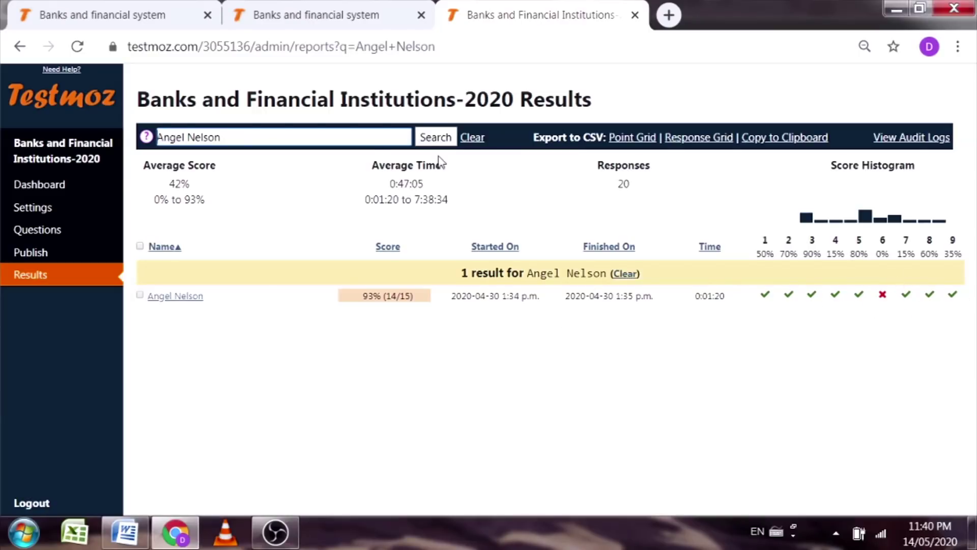
click(473, 145)
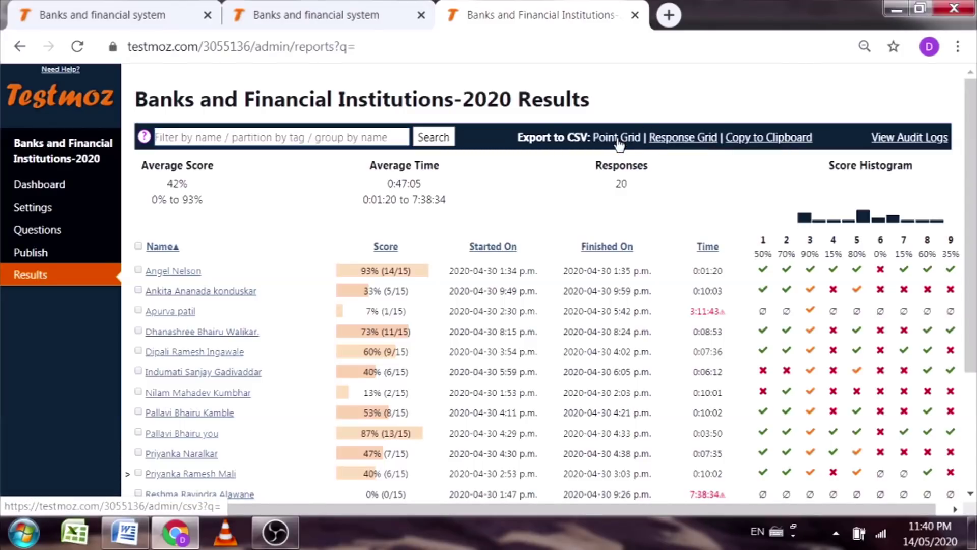
Step: Export the Point Grid CSV and open quiz_3055136 (2).csv maximized in Excel
click(618, 140)
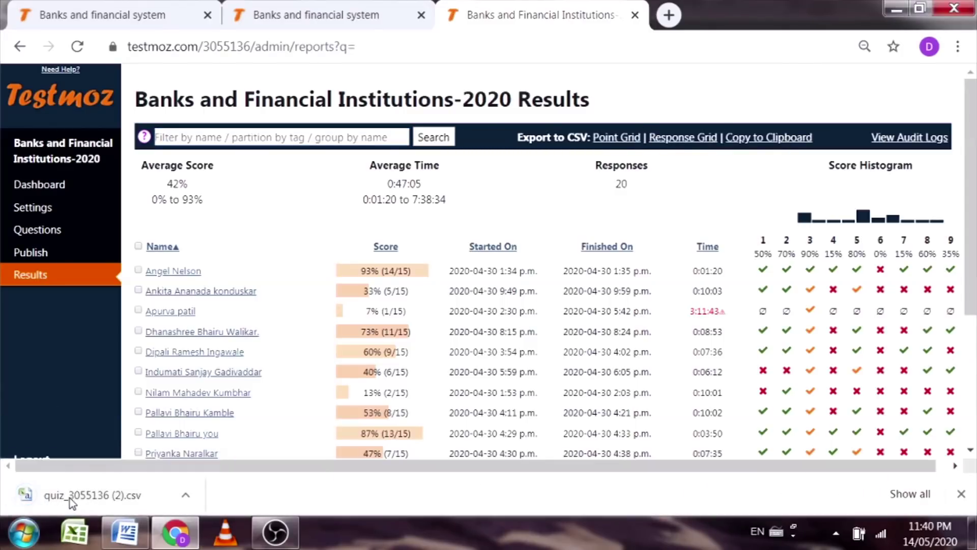
click(70, 502)
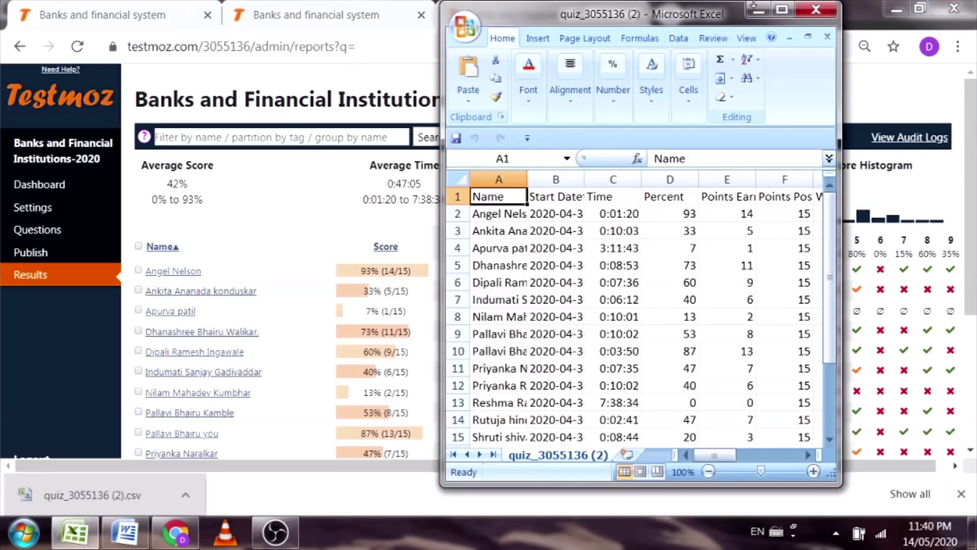
click(781, 9)
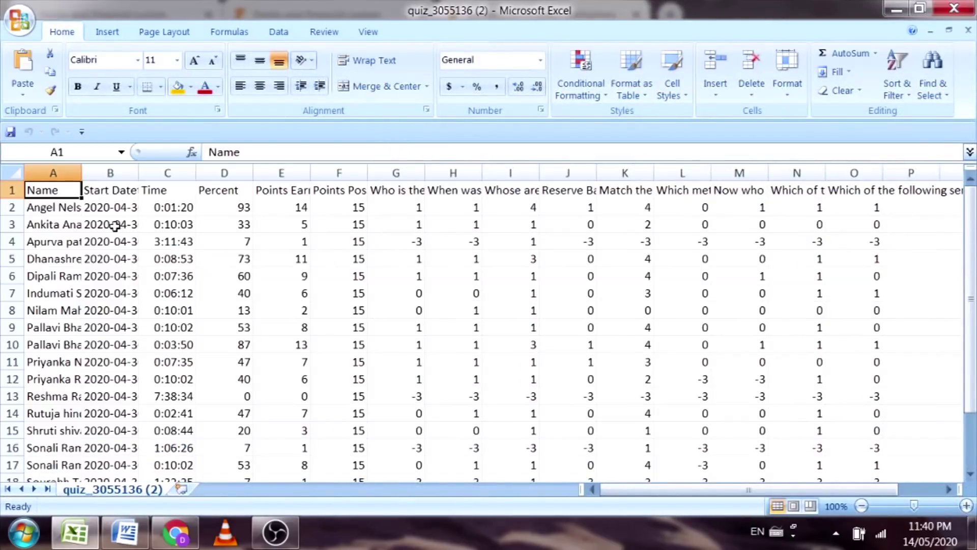
Step: Inspect the per-question points and the headings in columns F and G, then close Excel
scroll(40, 268, down, 4)
scroll(39, 402, up, 4)
scroll(220, 419, down, 5)
scroll(312, 358, up, 5)
scroll(261, 362, down, 7)
scroll(261, 363, up, 7)
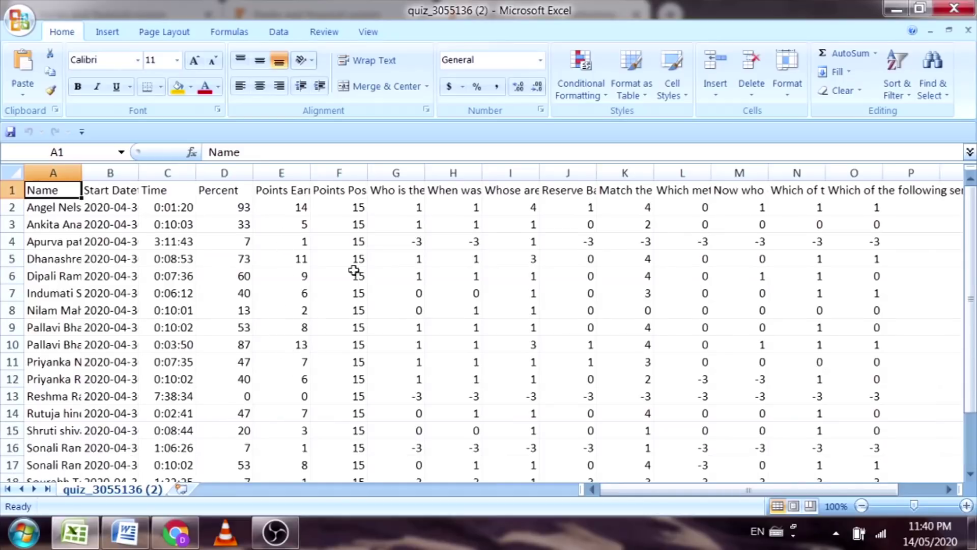
click(362, 194)
click(396, 194)
scroll(502, 359, down, 6)
scroll(283, 364, up, 6)
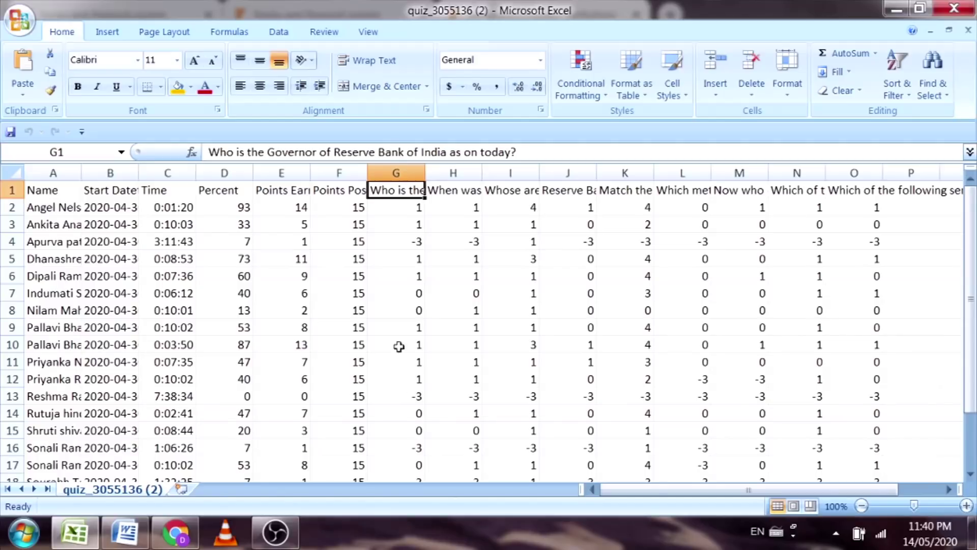
click(954, 9)
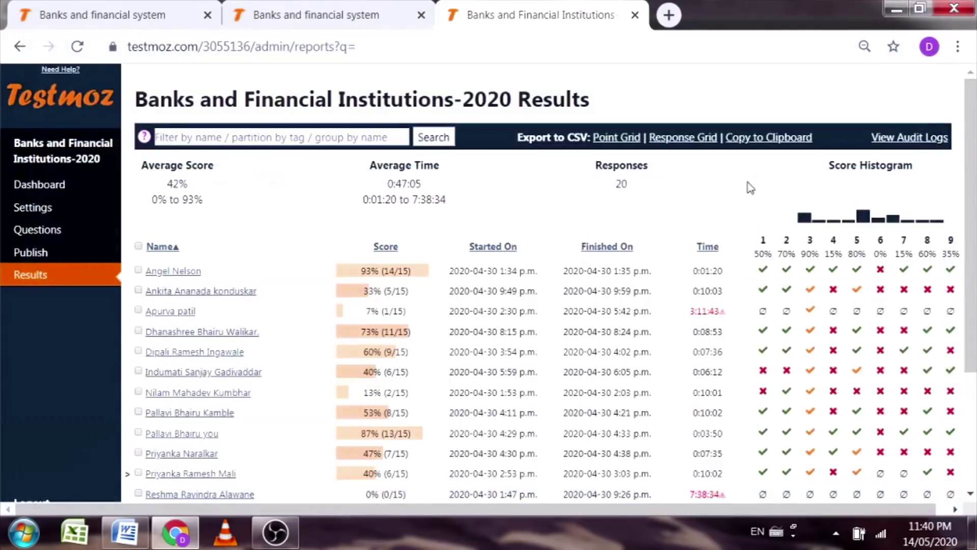
Step: View the Response Grid export quiz_3055136 (3).csv in Excel, then copy results to clipboard
click(676, 145)
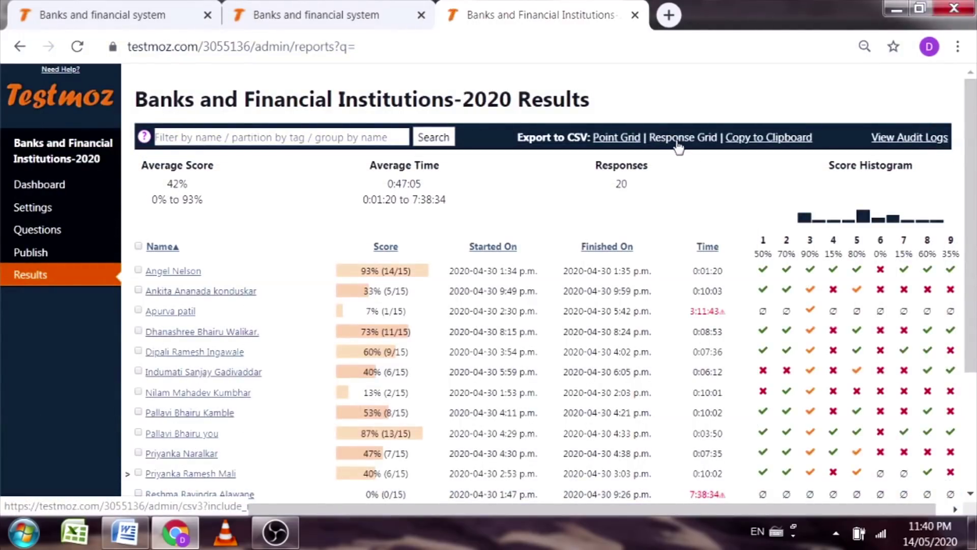
click(61, 496)
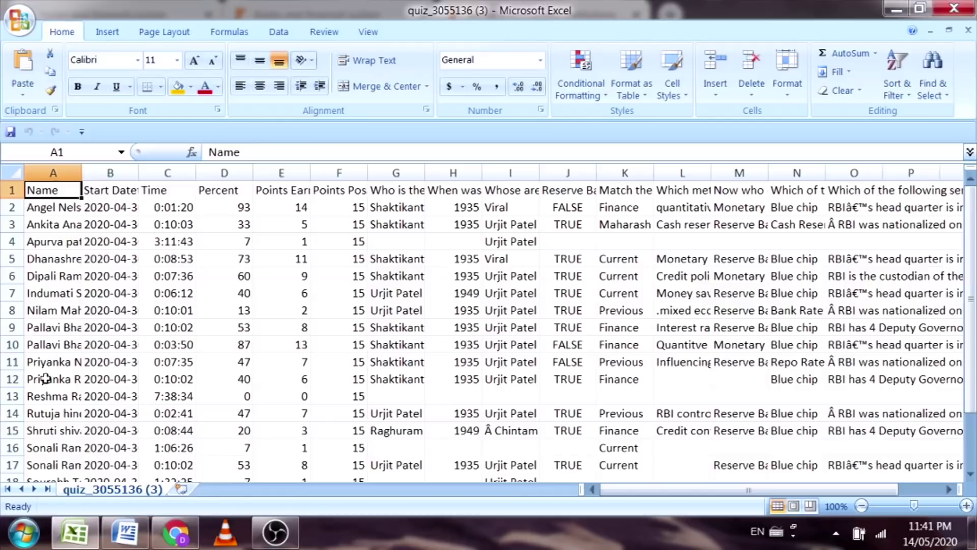
click(952, 6)
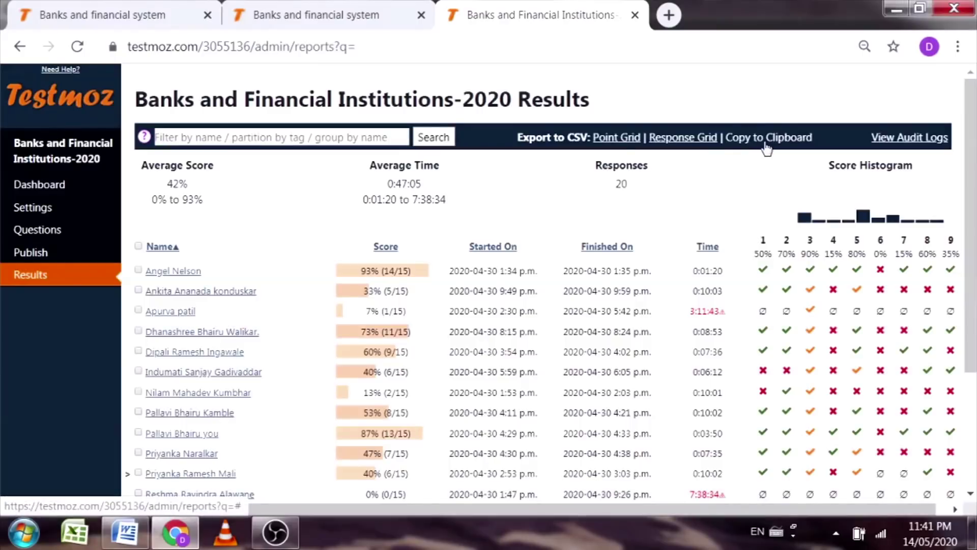
click(765, 138)
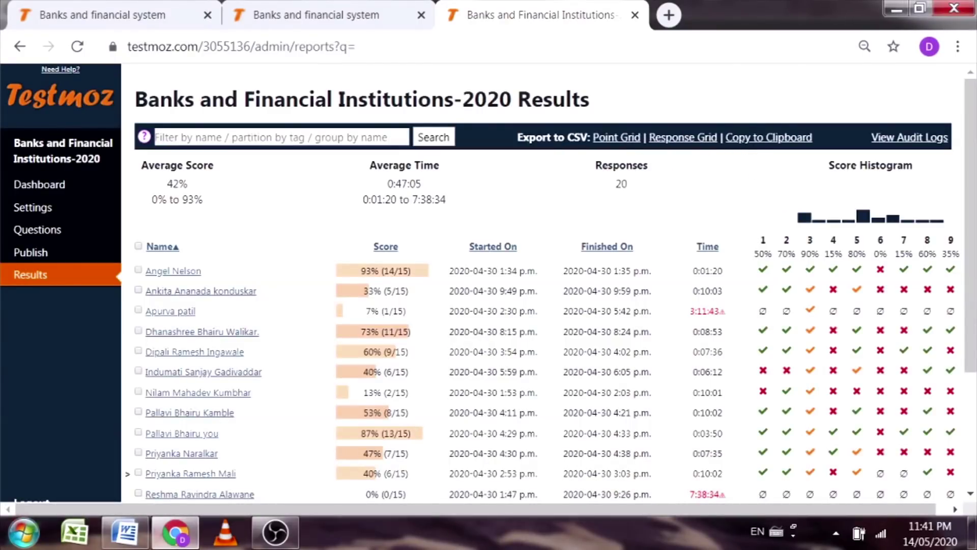
click(128, 533)
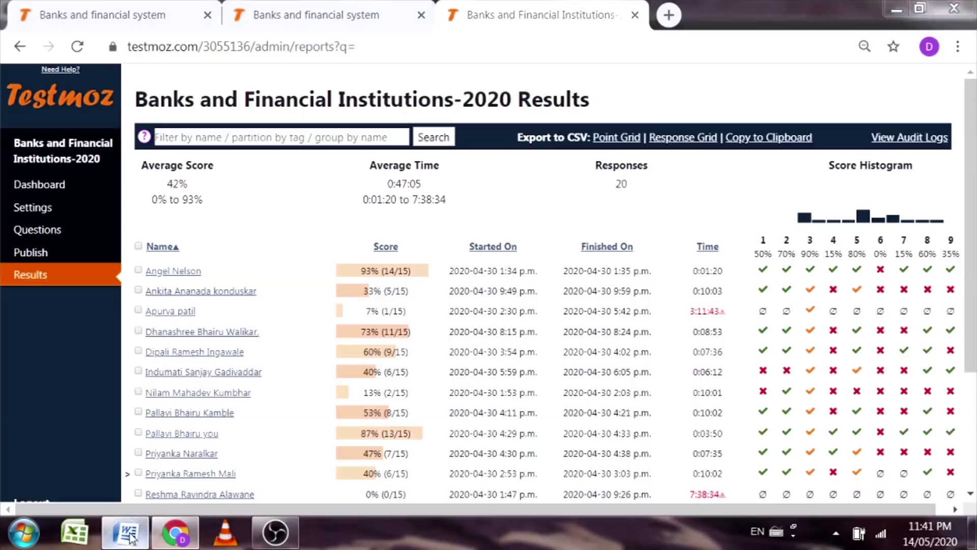
key(ctrl+n)
key(ctrl+v)
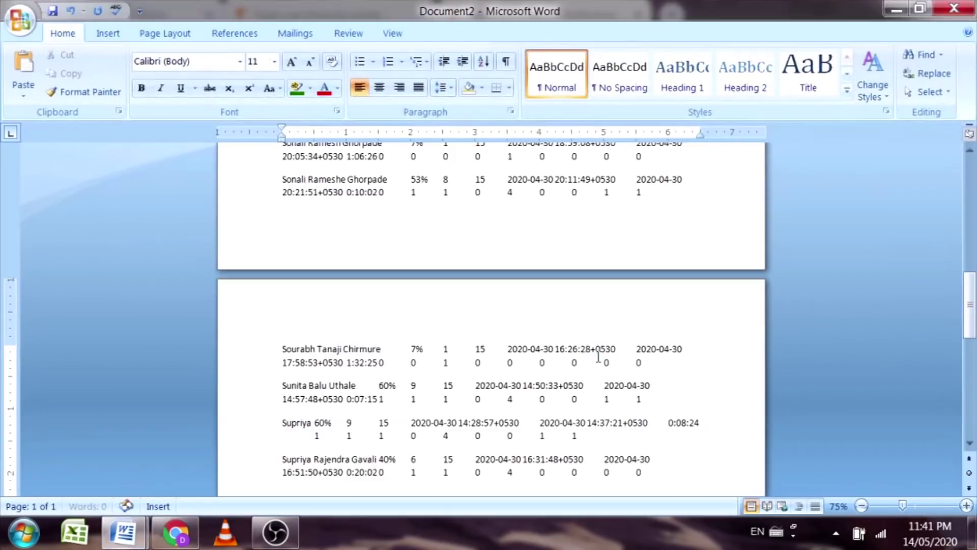
scroll(237, 264, up, 2)
scroll(237, 265, up, 3)
click(954, 7)
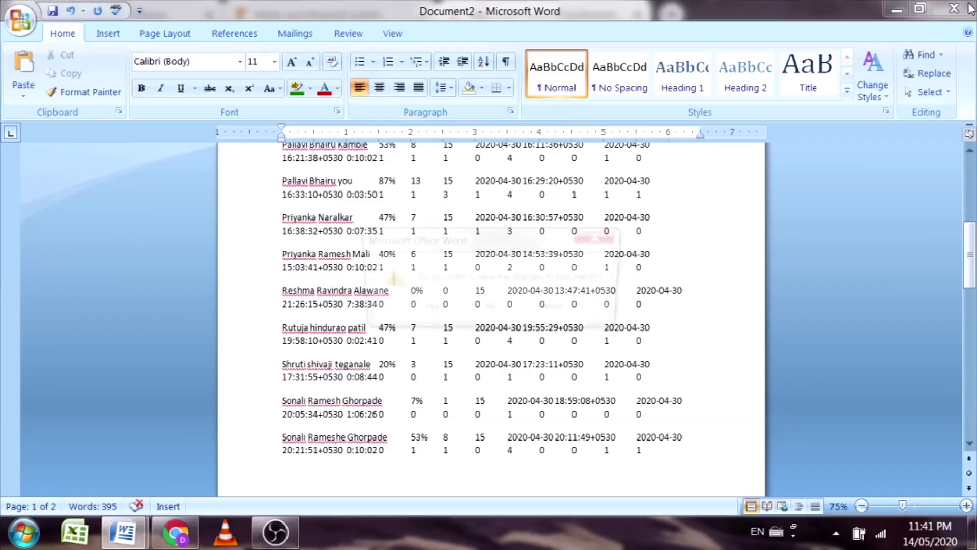
click(504, 306)
key(alt+Tab)
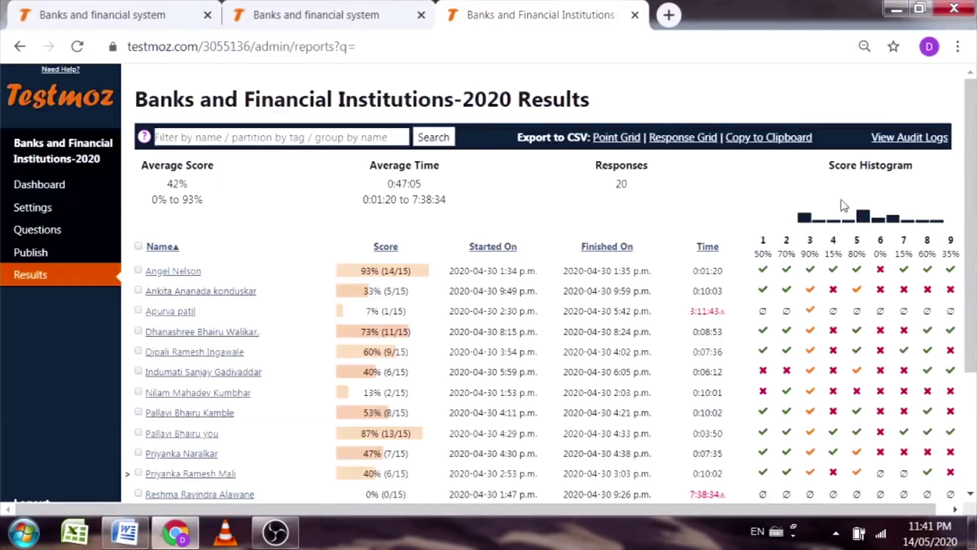